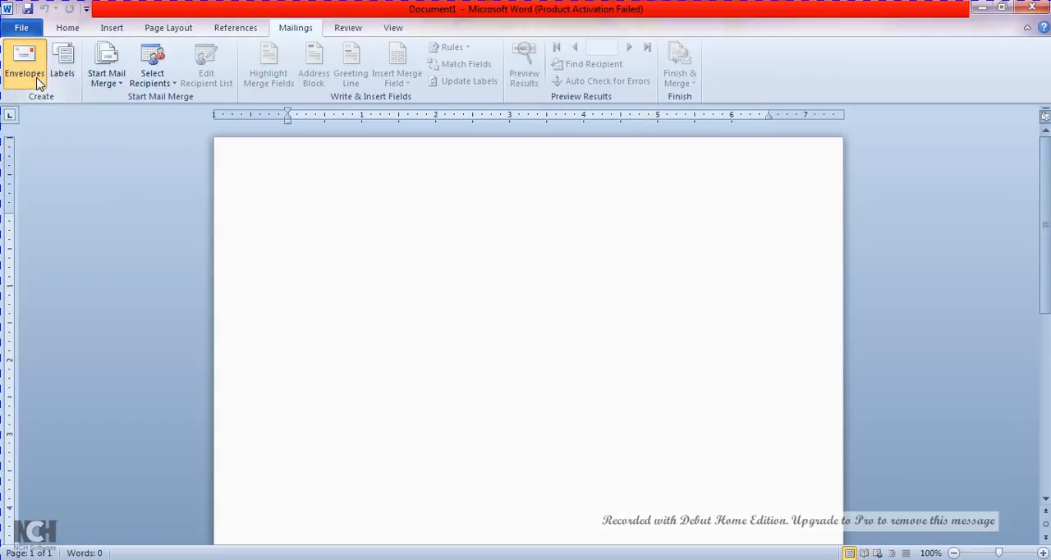
Start an envelope and set its envelope size to Size 10 (4 1/8 x 9 1/2 in)
{"action": "left_click", "coordinate": [24, 70]}
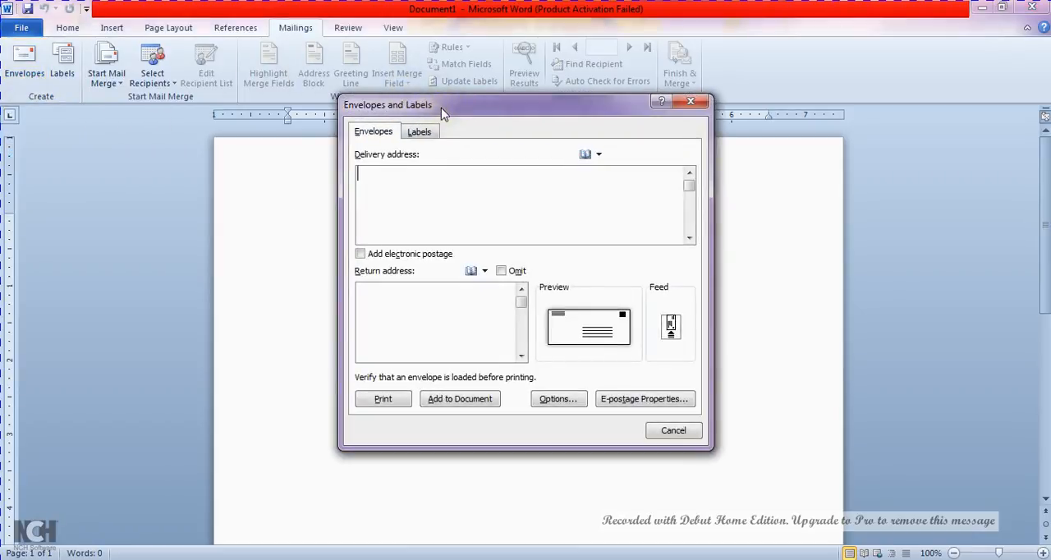
{"action": "left_click_drag", "start_coordinate": [441, 112], "coordinate": [435, 144]}
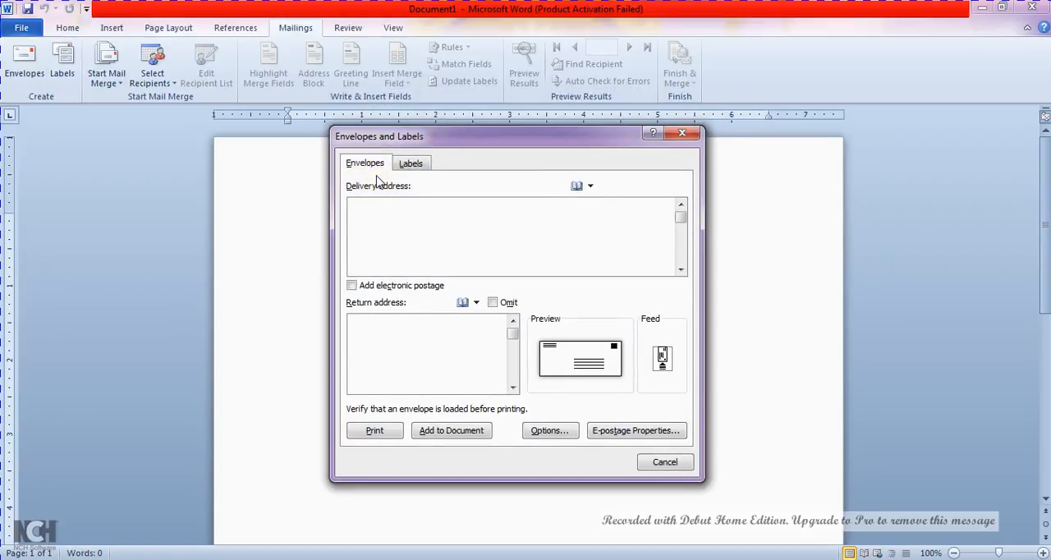
{"action": "left_click", "coordinate": [380, 203]}
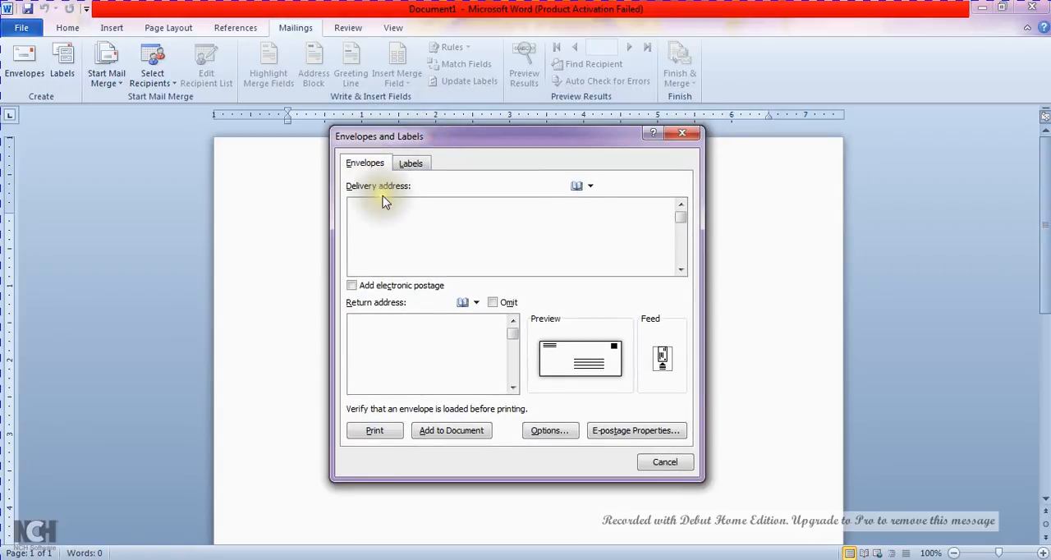
{"action": "left_click", "coordinate": [612, 364]}
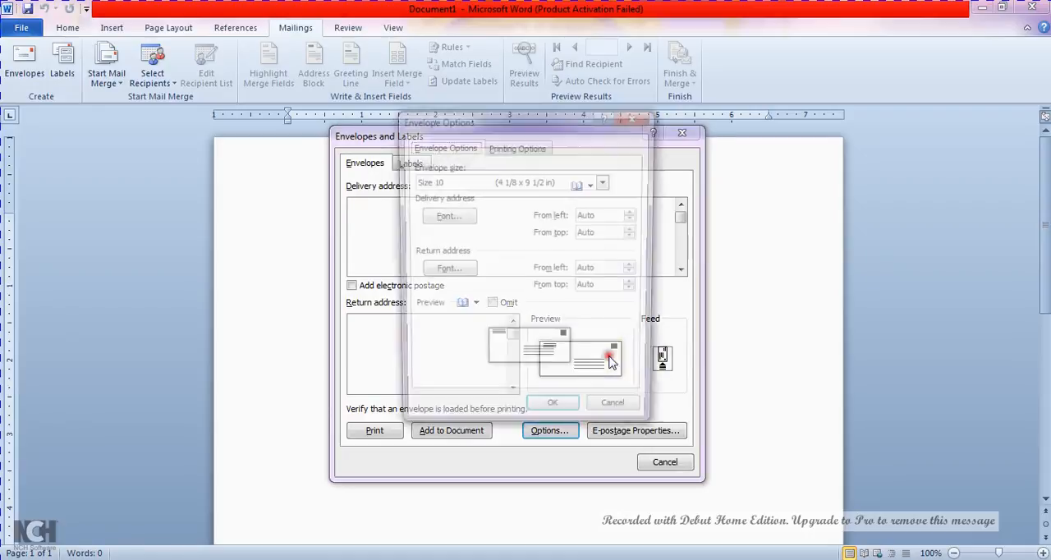
{"action": "left_click", "coordinate": [605, 183]}
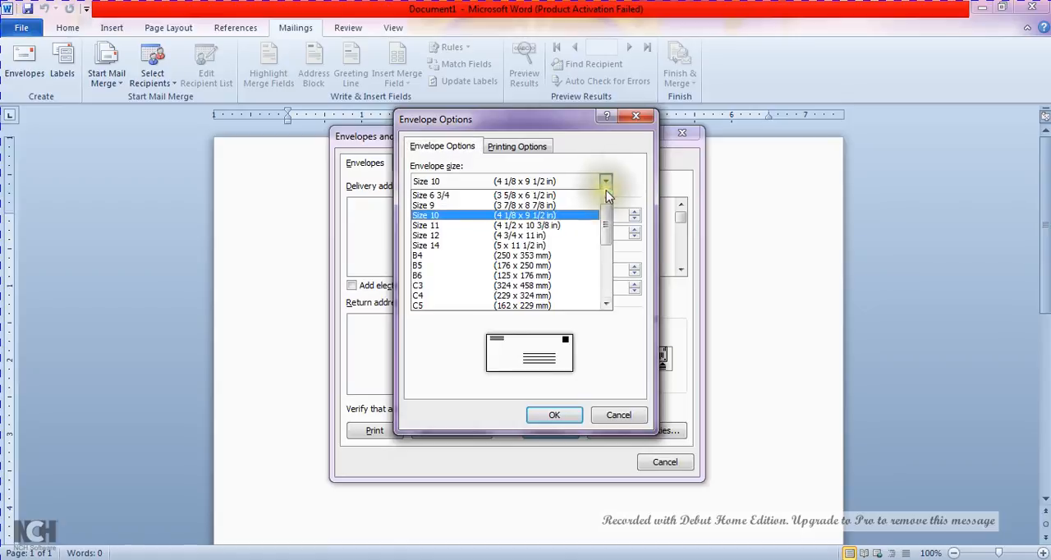
{"action": "left_click_drag", "start_coordinate": [610, 223], "coordinate": [609, 289]}
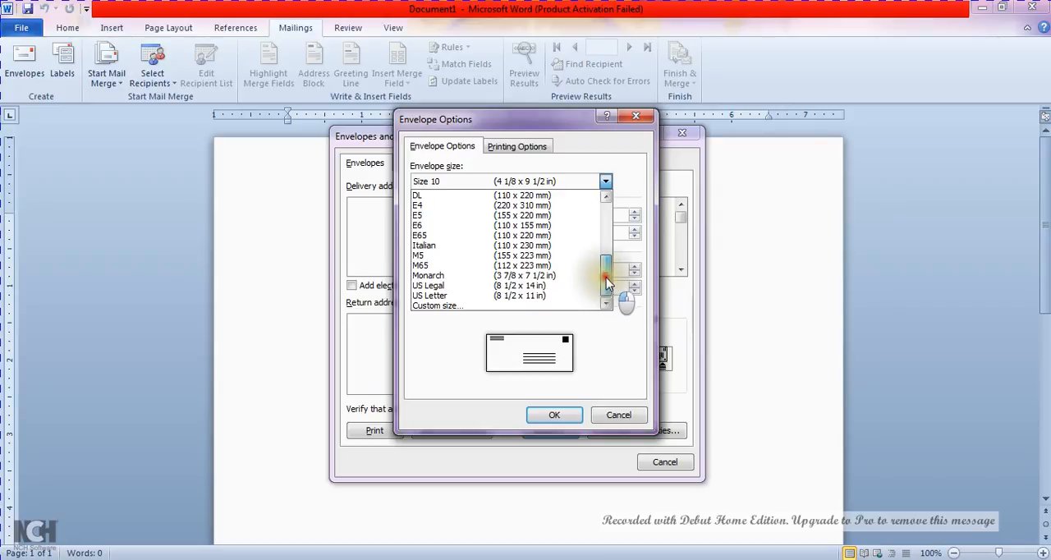
{"action": "left_click_drag", "start_coordinate": [606, 280], "coordinate": [606, 205]}
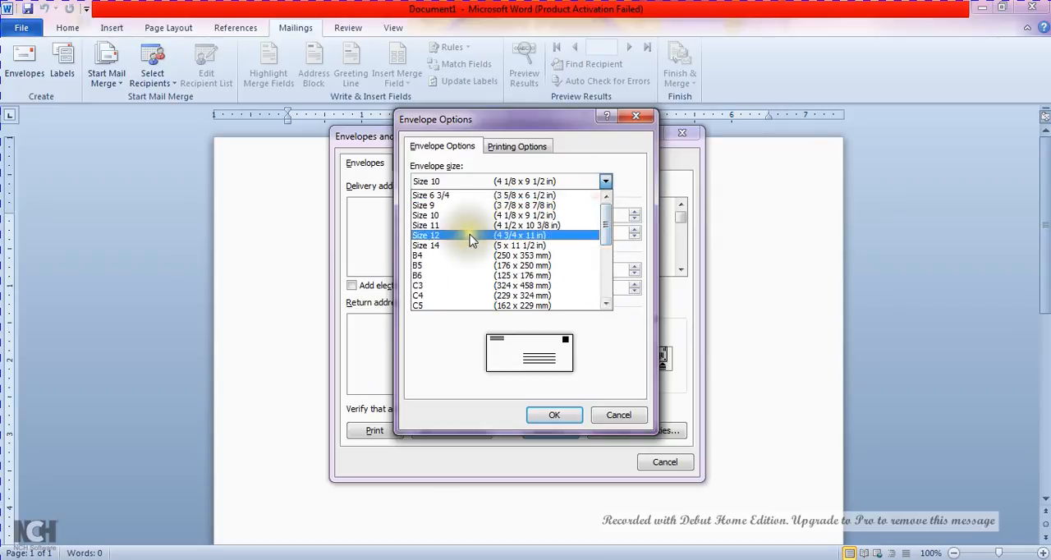
{"action": "left_click", "coordinate": [459, 215]}
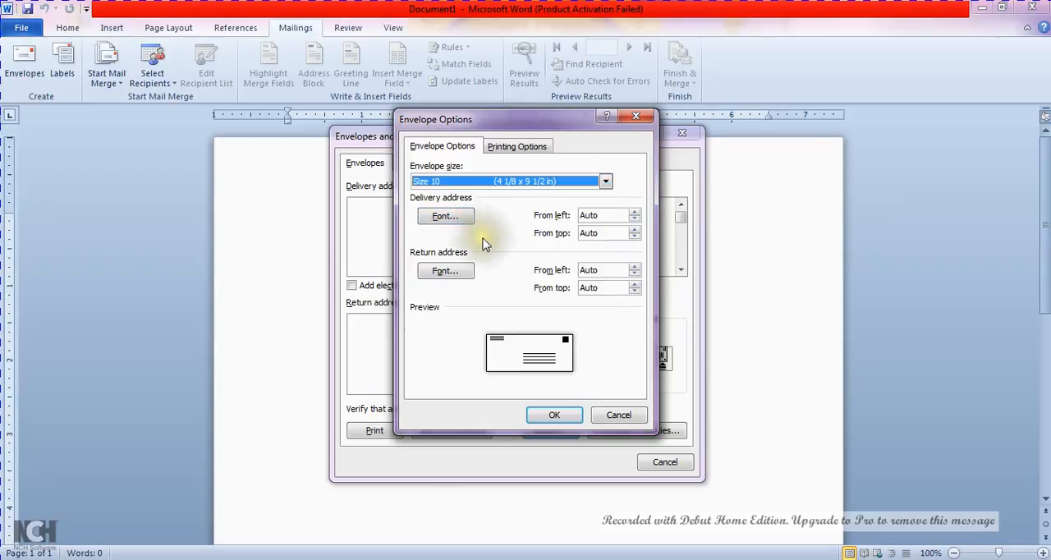
{"action": "left_click", "coordinate": [570, 413]}
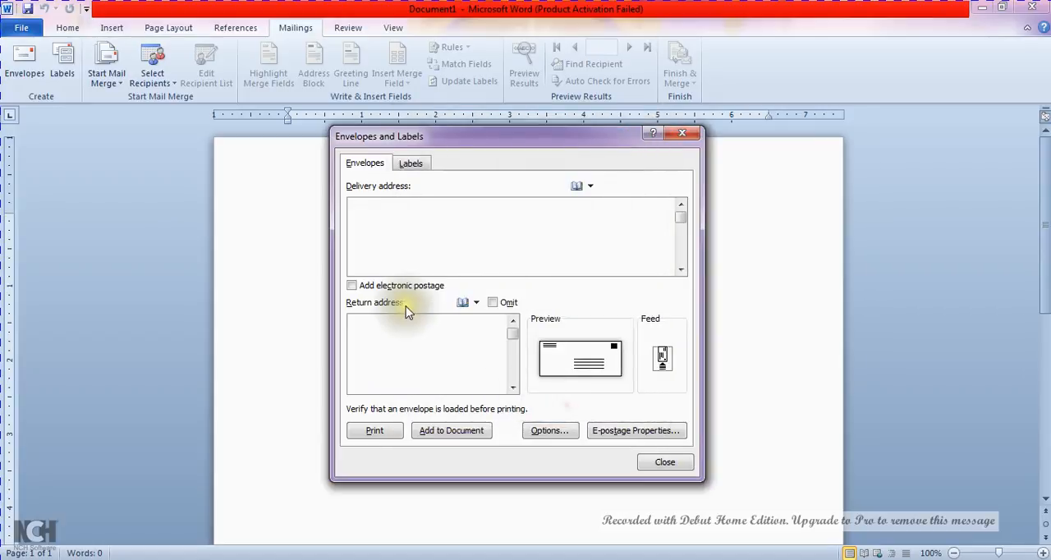
Enter the delivery address for "Varadhi Tutorials" and reuse it as the return address, replacing the heading and company with "Guntur MIrchi Tv"
{"action": "left_click", "coordinate": [408, 208]}
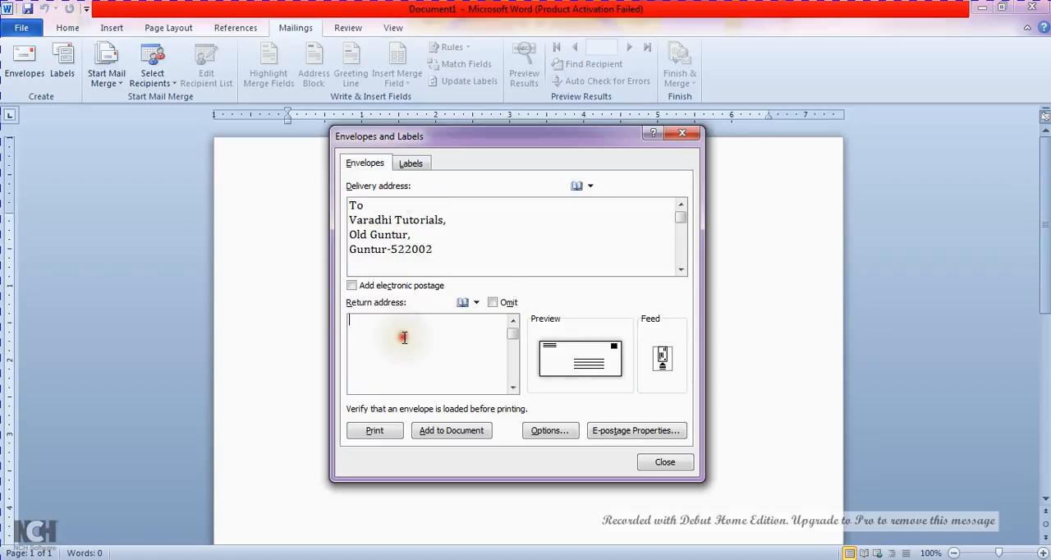
{"action": "left_click_drag", "start_coordinate": [462, 258], "coordinate": [276, 206]}
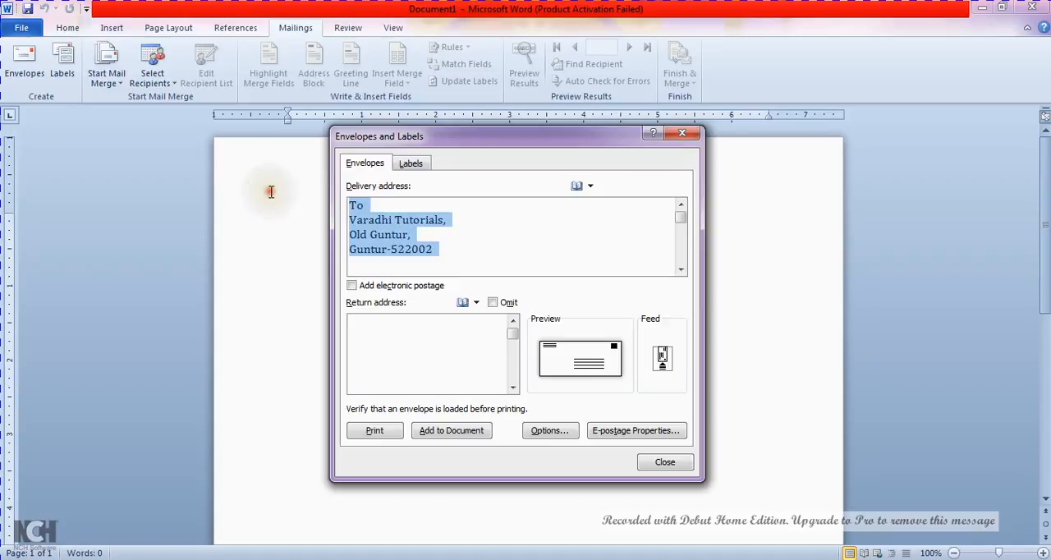
{"action": "left_click", "coordinate": [412, 328]}
{"action": "mouse_move", "coordinate": [364, 319]}
{"action": "left_mouse_down"}
{"action": "mouse_move", "coordinate": [301, 350]}
{"action": "mouse_move", "coordinate": [241, 356]}
{"action": "mouse_move", "coordinate": [349, 347]}
{"action": "mouse_move", "coordinate": [371, 320]}
{"action": "left_mouse_up"}
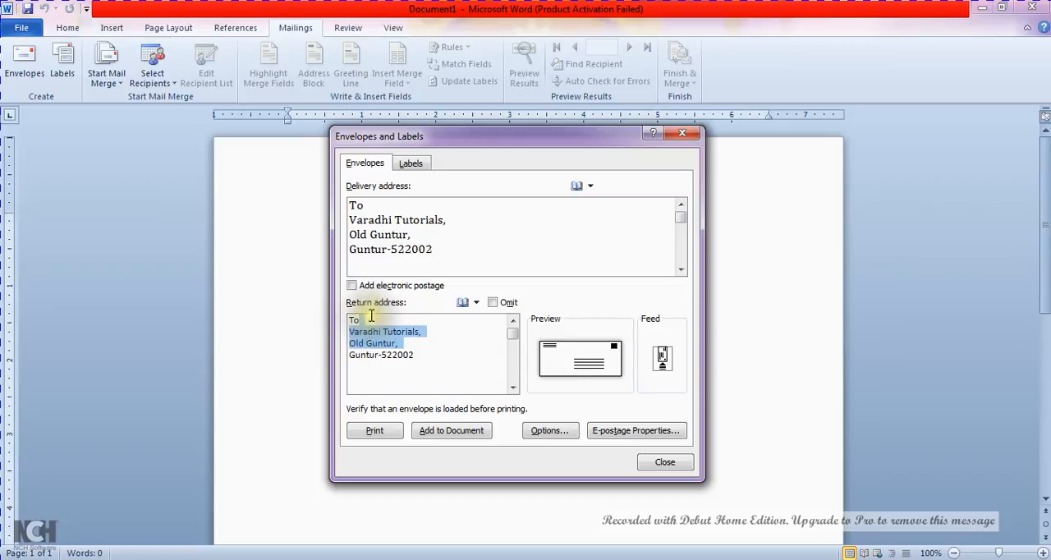
{"action": "left_click", "coordinate": [369, 320]}
{"action": "key", "text": "BackSpace"}
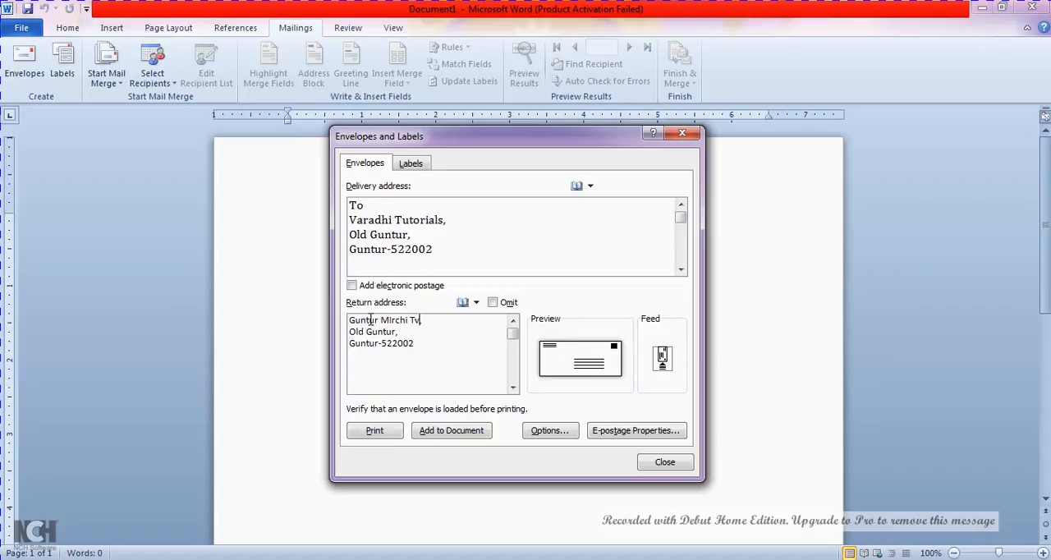
Add the envelope to the document, saving the return address as default, and insert a "From" line above the return address
{"action": "left_click", "coordinate": [454, 439]}
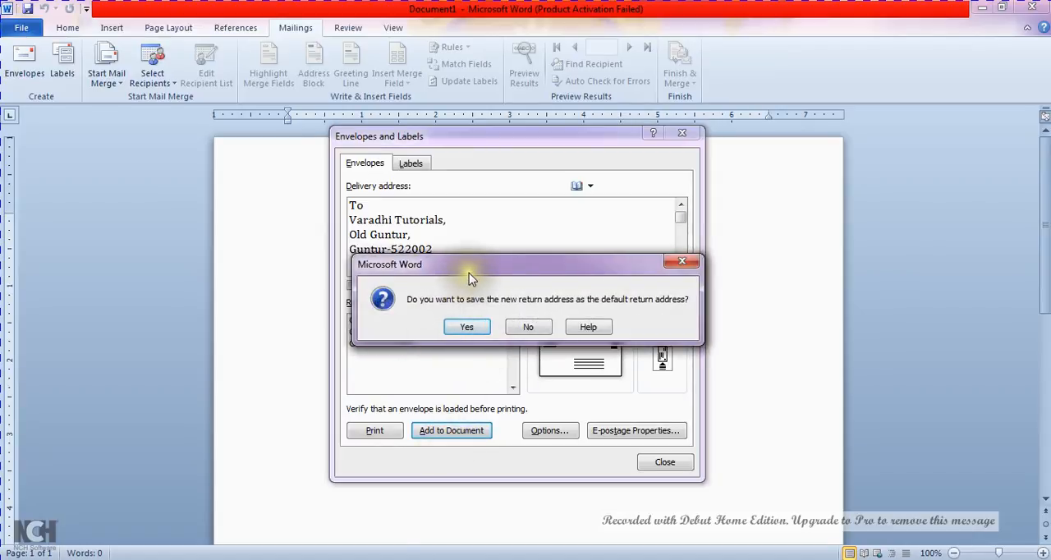
{"action": "left_click_drag", "start_coordinate": [469, 272], "coordinate": [425, 246]}
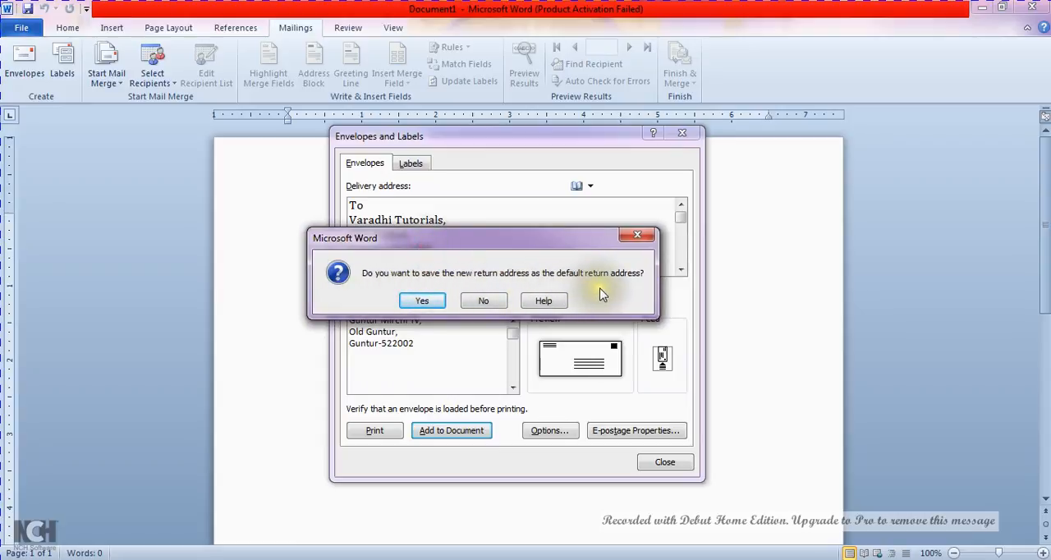
{"action": "left_click", "coordinate": [419, 303]}
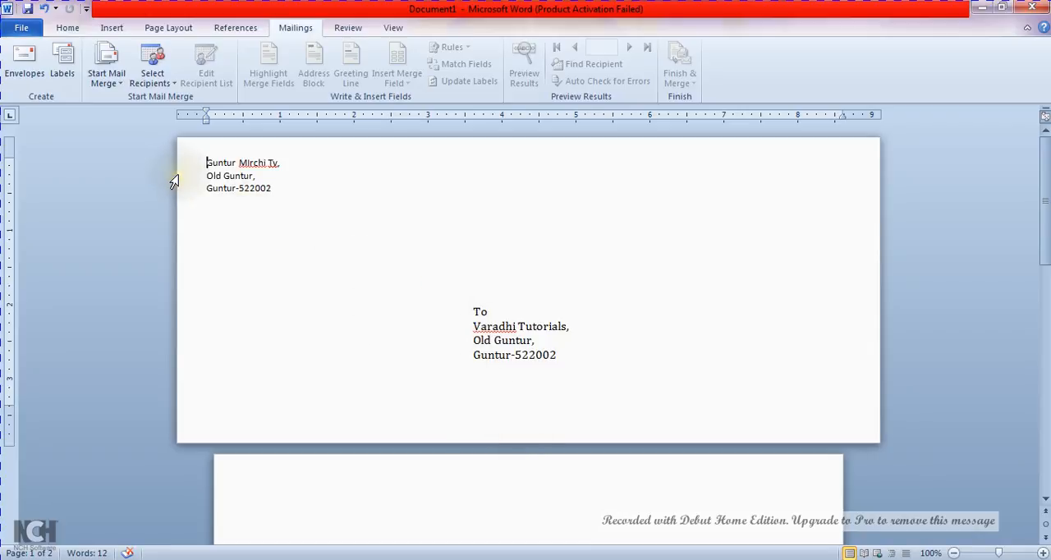
{"action": "key", "text": "Return"}
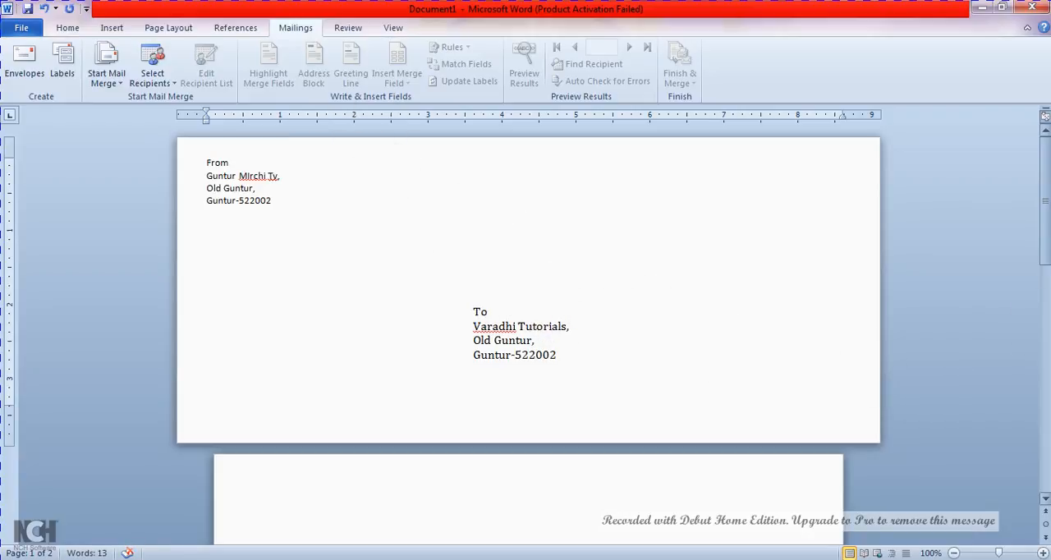
{"action": "left_click_drag", "start_coordinate": [1043, 268], "coordinate": [1043, 299]}
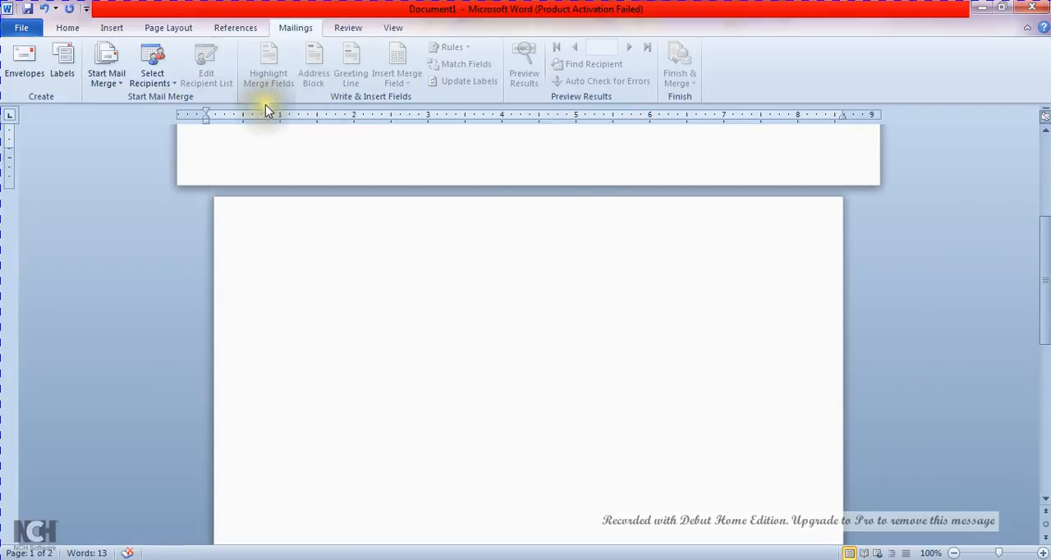
Examine the label settings for the delivery address, including the product numbers and the available label vendors, without creating labels
{"action": "left_click", "coordinate": [64, 64]}
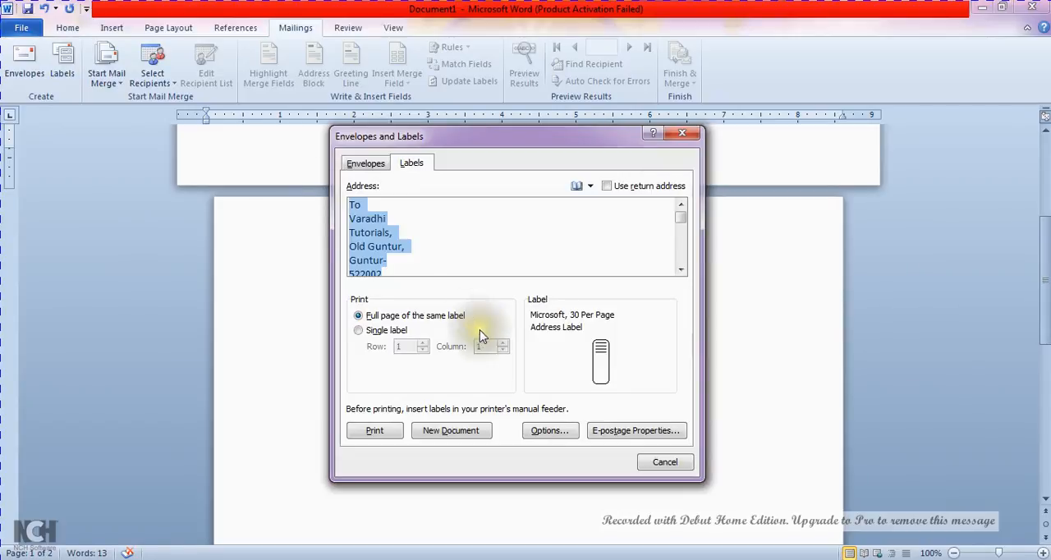
{"action": "left_click", "coordinate": [600, 370]}
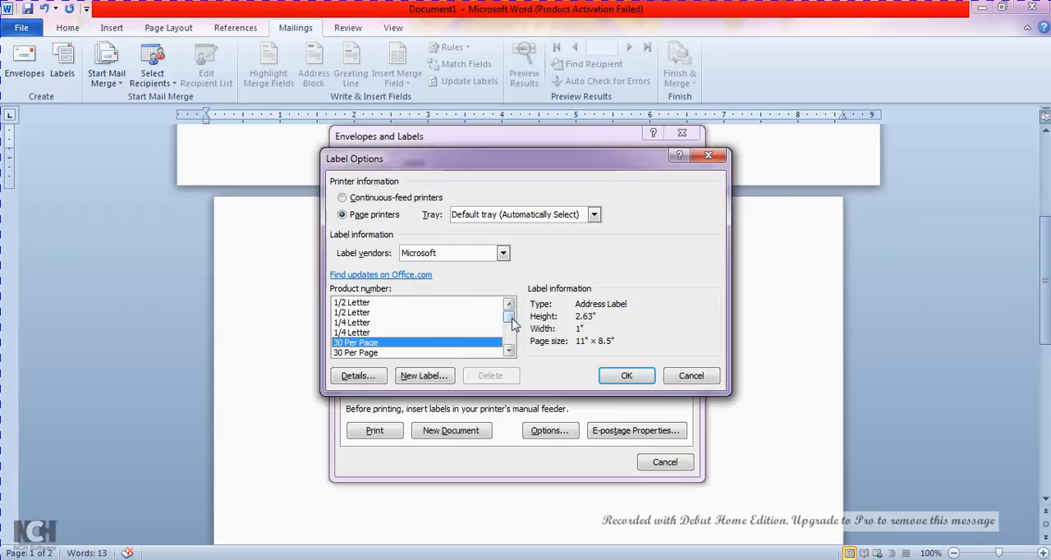
{"action": "left_click", "coordinate": [623, 375]}
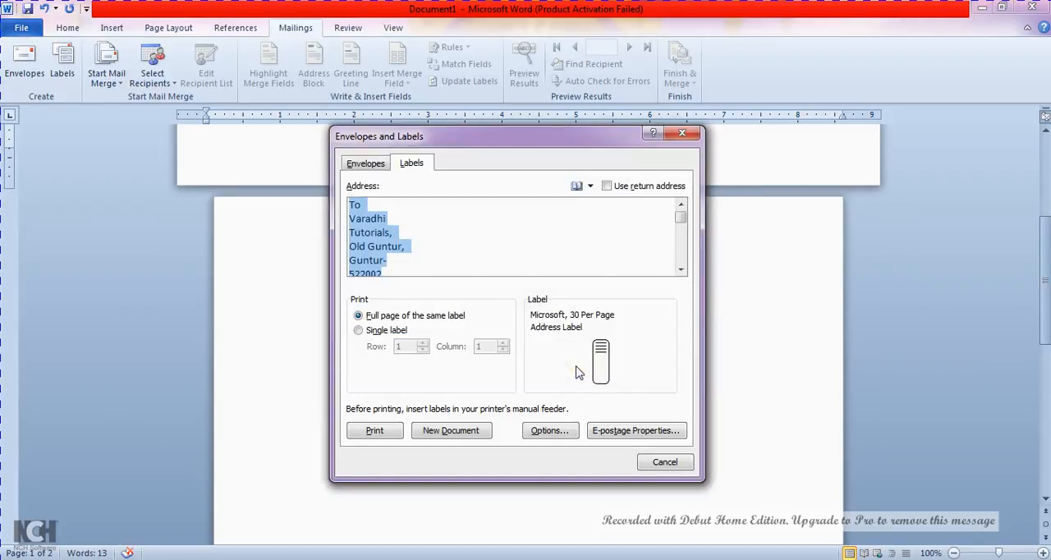
{"action": "left_click", "coordinate": [548, 433]}
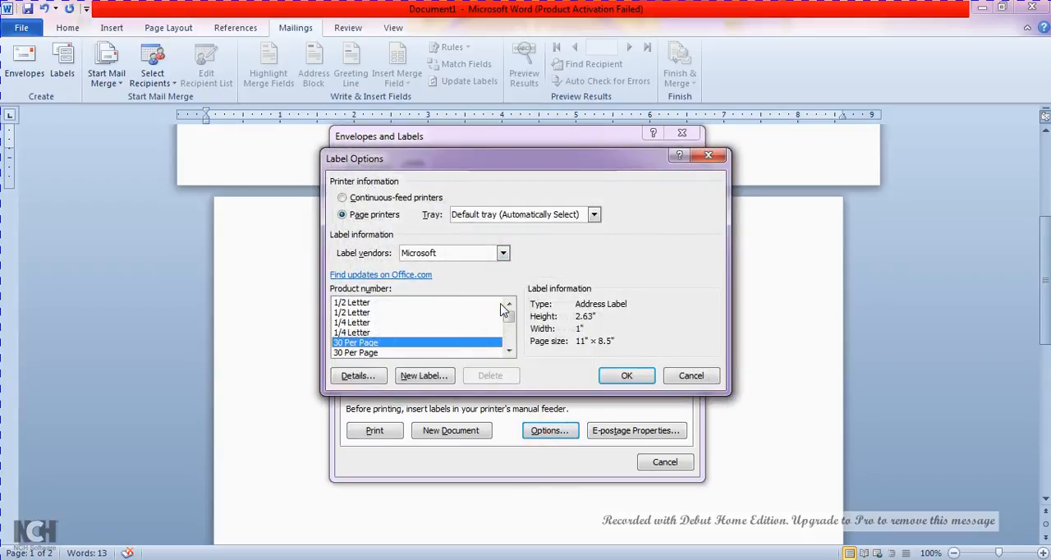
{"action": "left_click", "coordinate": [504, 253]}
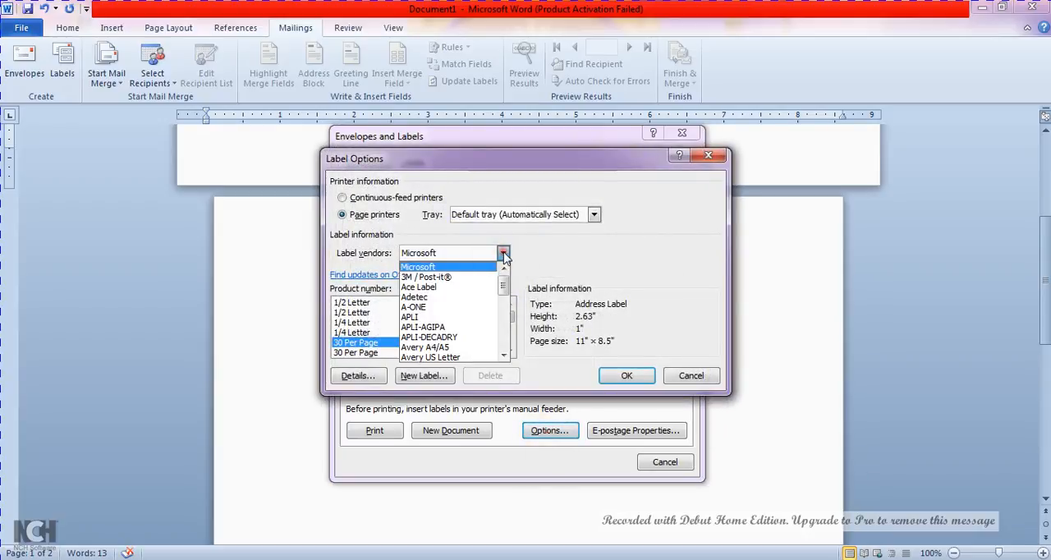
{"action": "left_click_drag", "start_coordinate": [505, 281], "coordinate": [526, 324]}
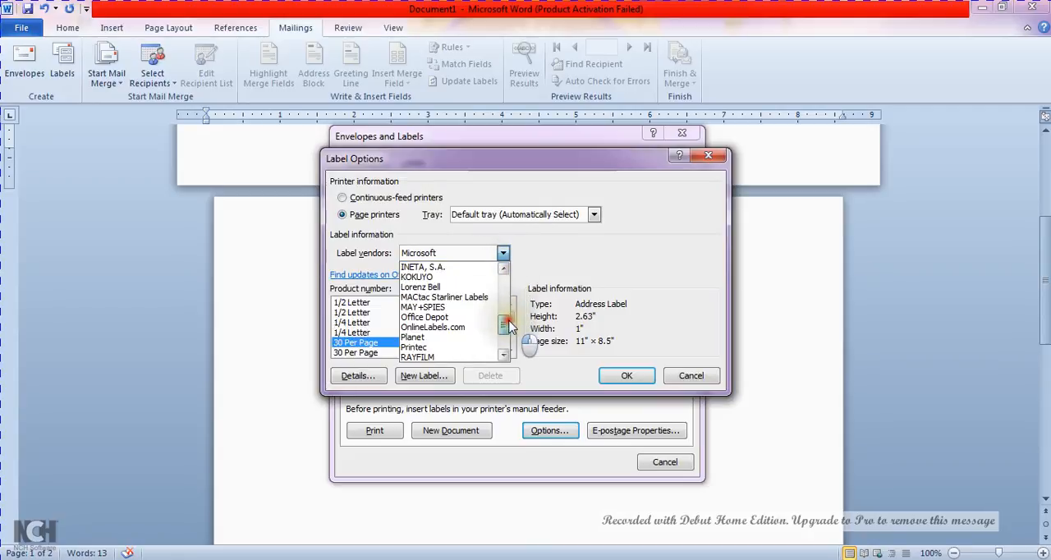
{"action": "left_click", "coordinate": [698, 382]}
{"action": "left_click", "coordinate": [692, 377]}
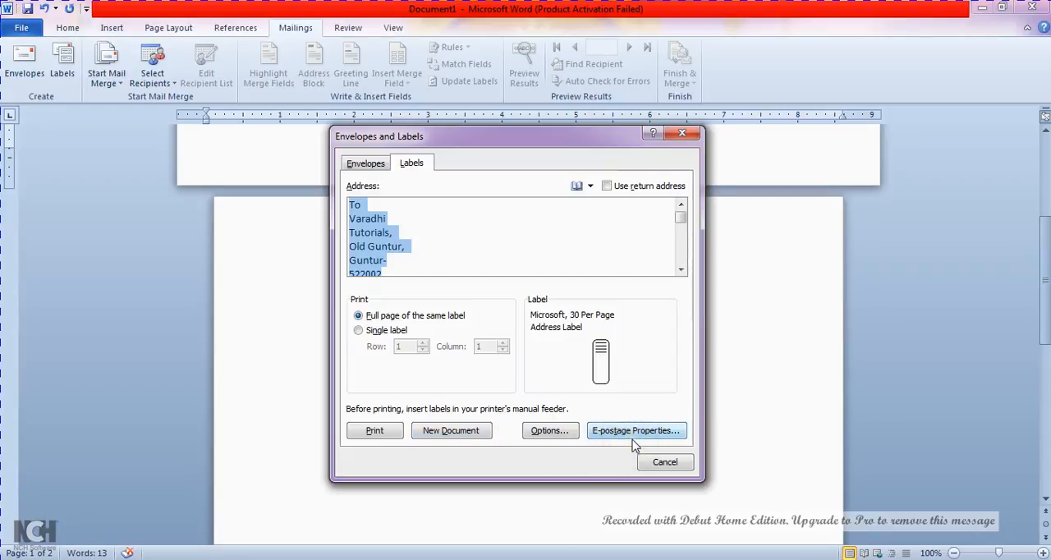
{"action": "left_click", "coordinate": [413, 248]}
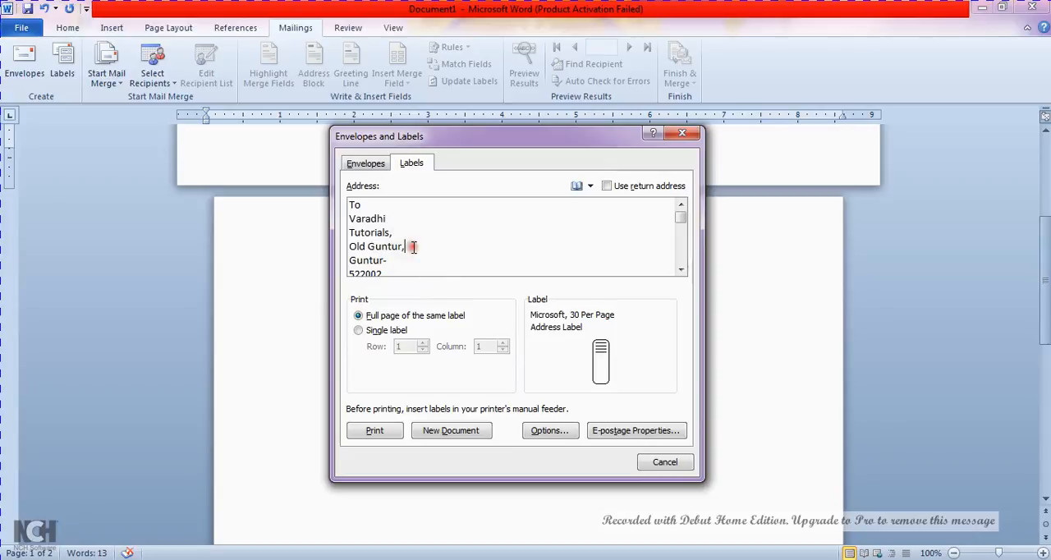
{"action": "left_click", "coordinate": [669, 464]}
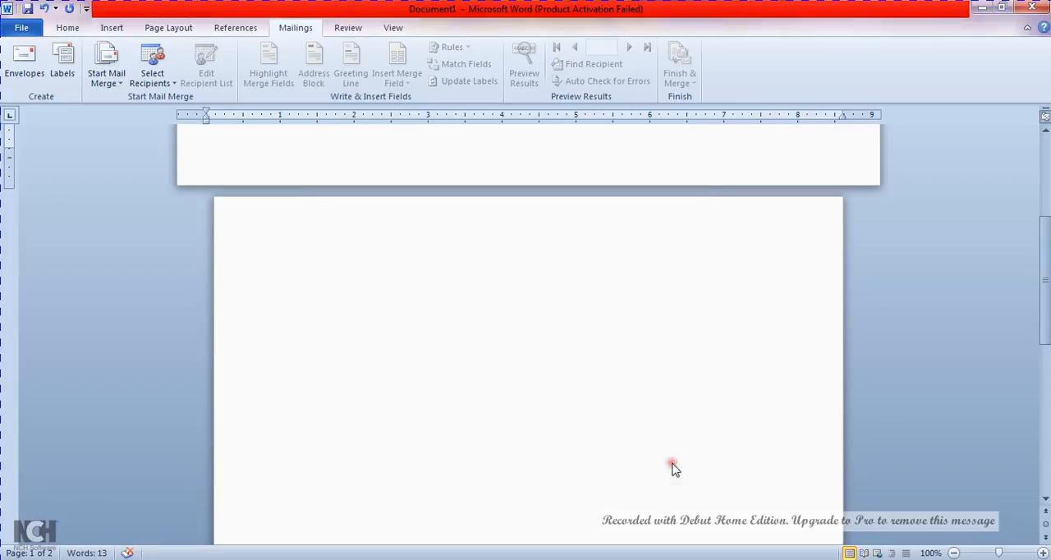
Change the envelope page's paper size to B4 (JIS), 10.12" x 14.33"
{"action": "left_click", "coordinate": [162, 31]}
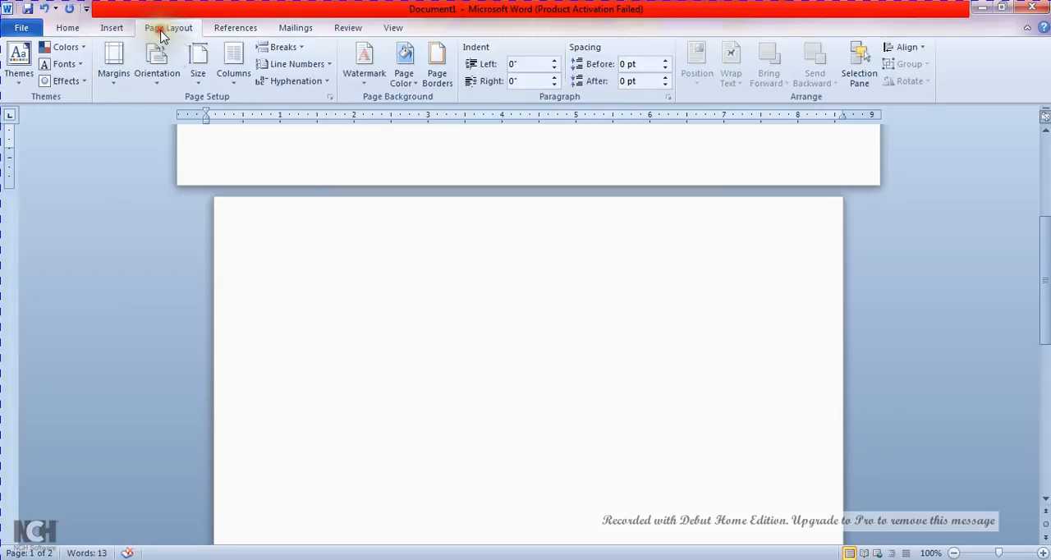
{"action": "left_click", "coordinate": [198, 87]}
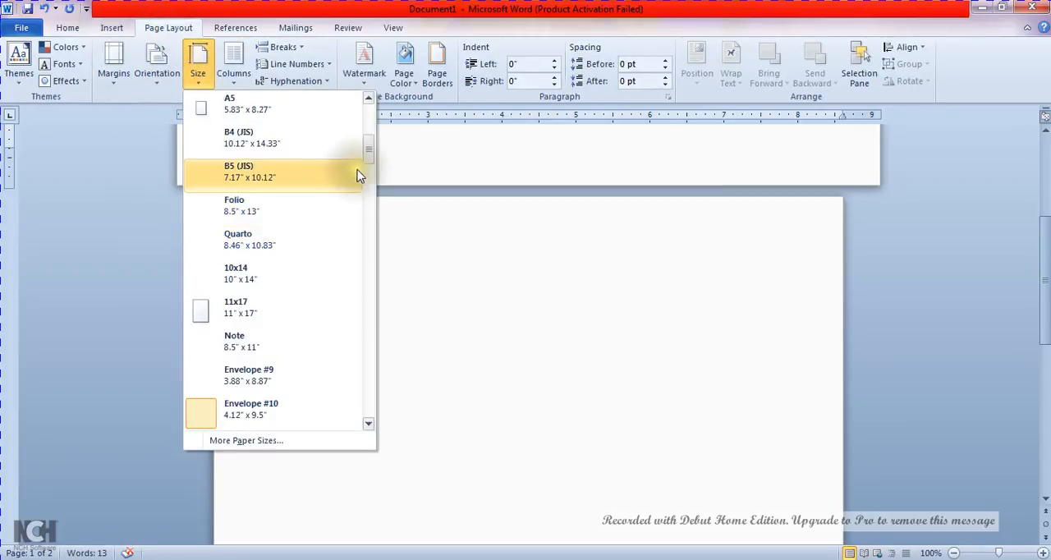
{"action": "mouse_move", "coordinate": [369, 155]}
{"action": "left_mouse_down"}
{"action": "mouse_move", "coordinate": [387, 329]}
{"action": "mouse_move", "coordinate": [390, 110]}
{"action": "mouse_move", "coordinate": [370, 136]}
{"action": "left_mouse_up"}
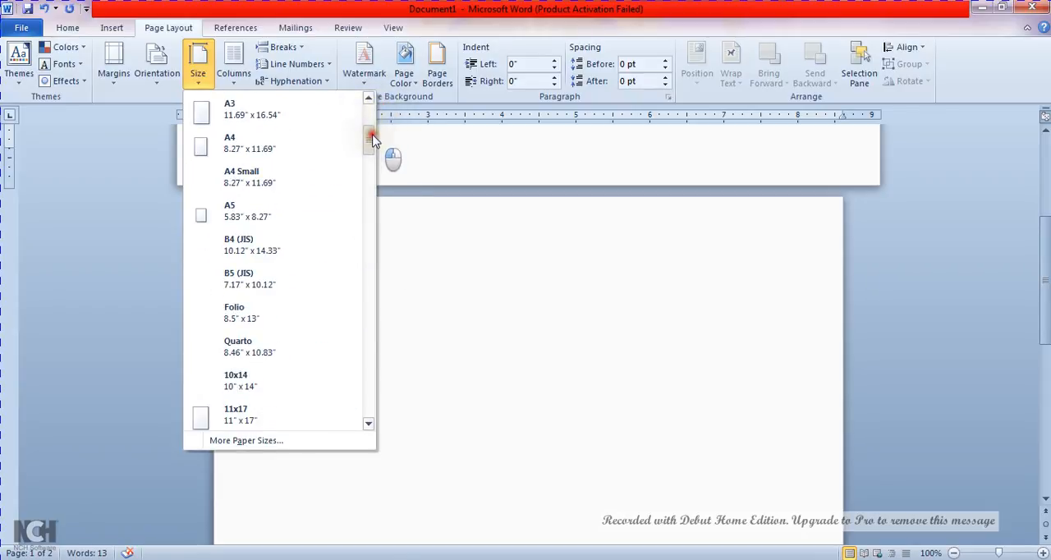
{"action": "left_click", "coordinate": [316, 246]}
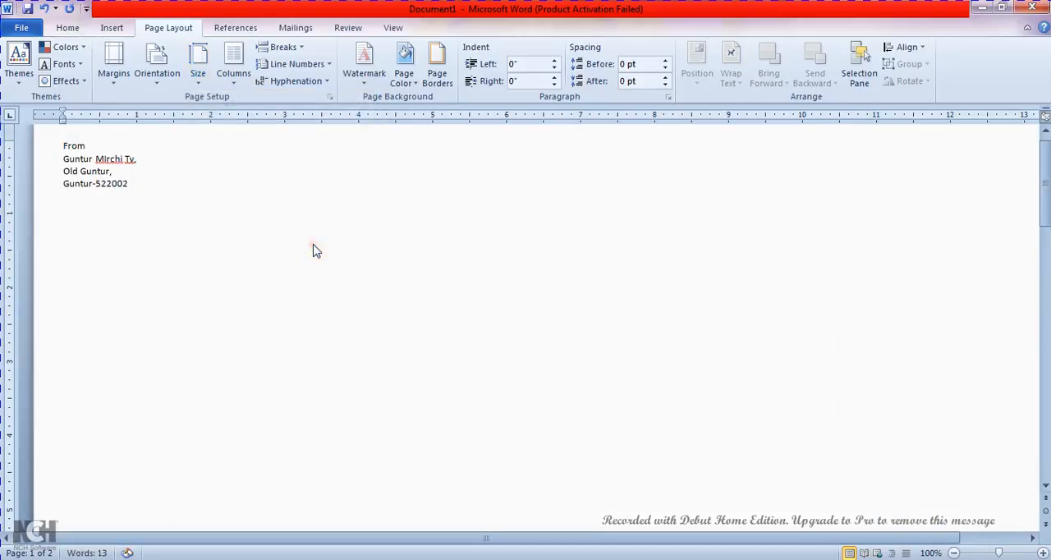
Delete the document's entire contents, including the envelope page
{"action": "key", "text": "ctrl+a"}
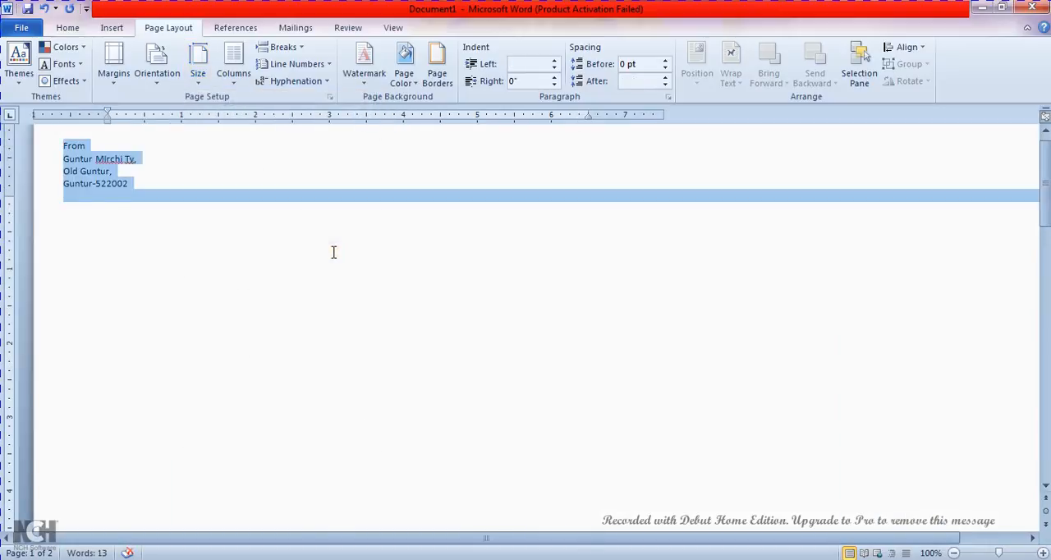
{"action": "key", "text": "Delete"}
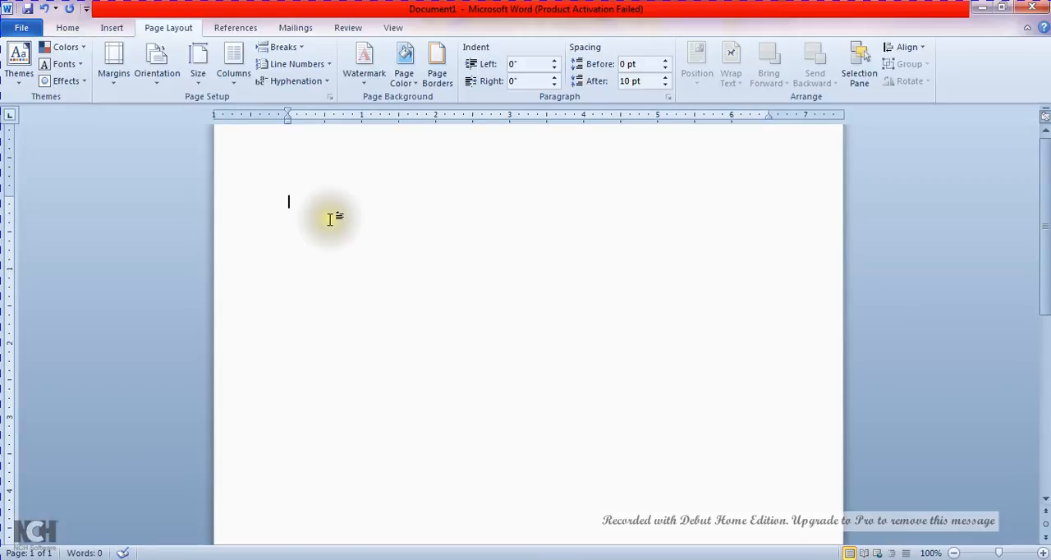
Set the blank document's paper size to B4 (JIS), 10.12" x 14.33"
{"action": "left_click", "coordinate": [198, 65]}
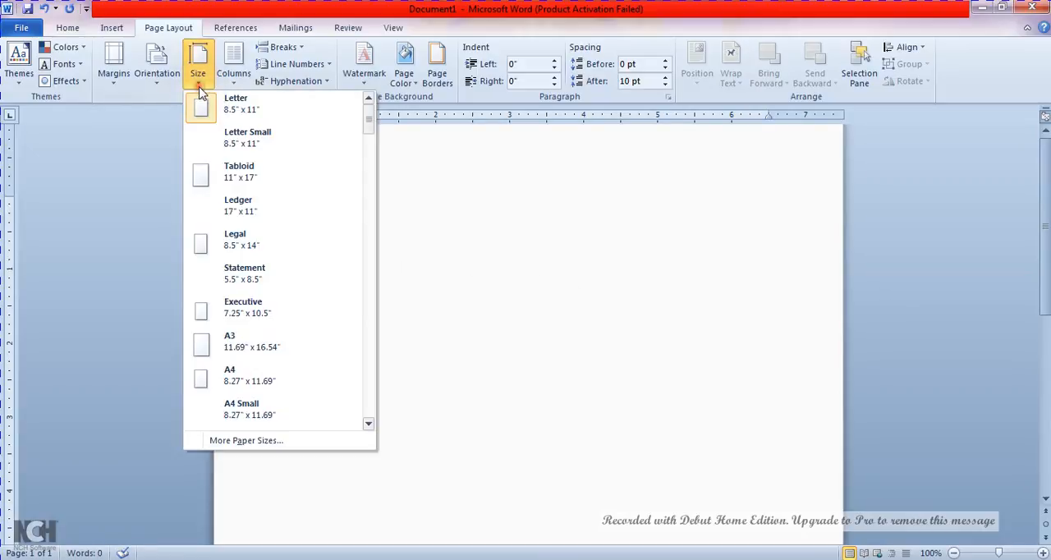
{"action": "left_click", "coordinate": [369, 423]}
{"action": "left_click", "coordinate": [369, 423]}
{"action": "left_click", "coordinate": [369, 423]}
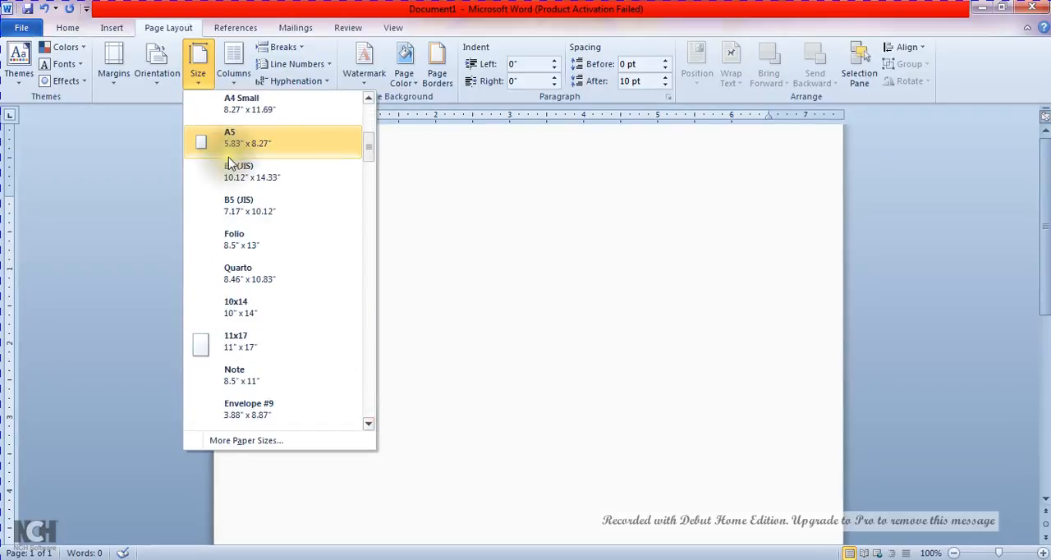
{"action": "left_click", "coordinate": [234, 178]}
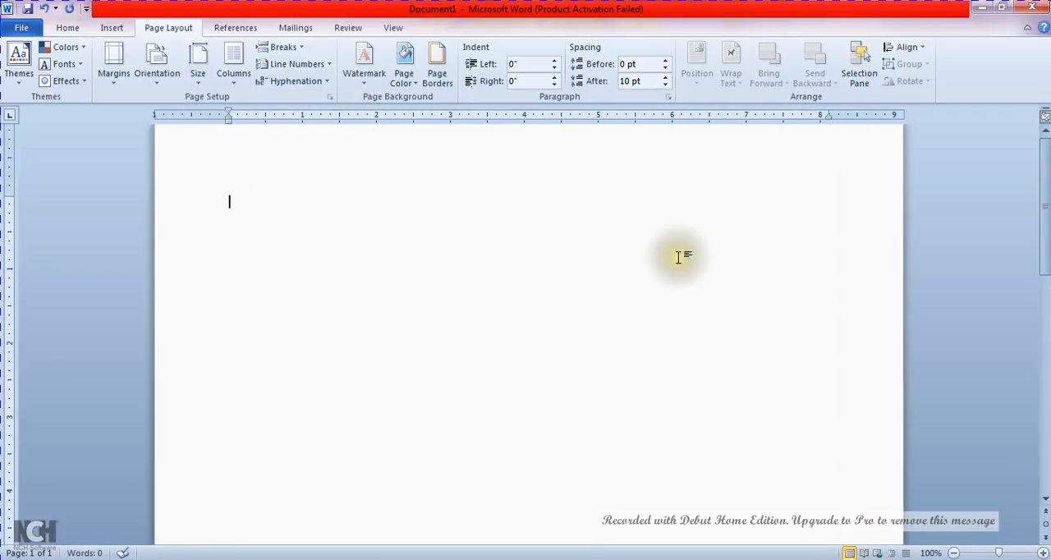
{"action": "mouse_move", "coordinate": [1045, 209]}
{"action": "left_mouse_down"}
{"action": "mouse_move", "coordinate": [1047, 361]}
{"action": "mouse_move", "coordinate": [1047, 205]}
{"action": "left_mouse_up"}
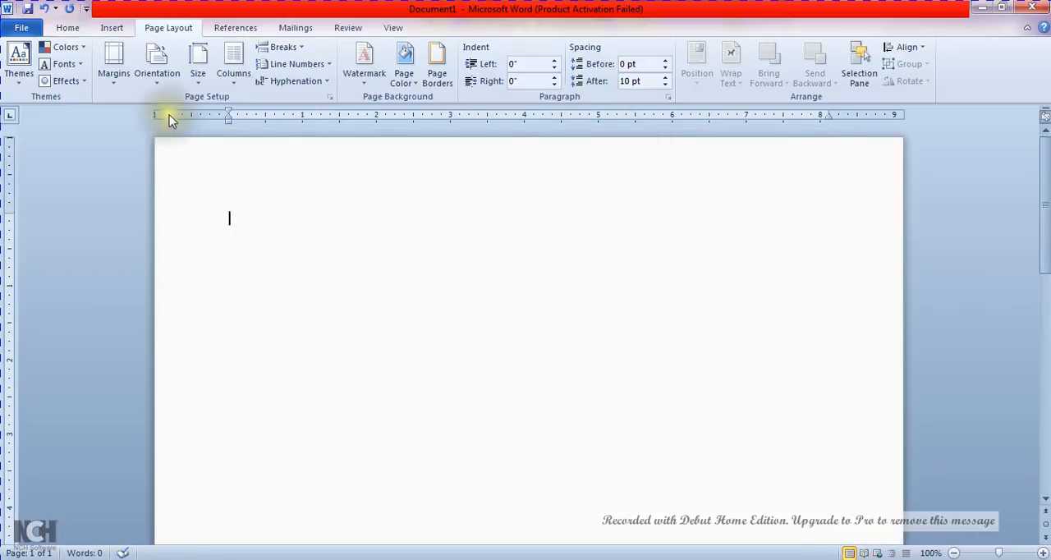
Change the page orientation to landscape and zoom out to 77%
{"action": "left_click", "coordinate": [156, 82]}
{"action": "left_click", "coordinate": [174, 146]}
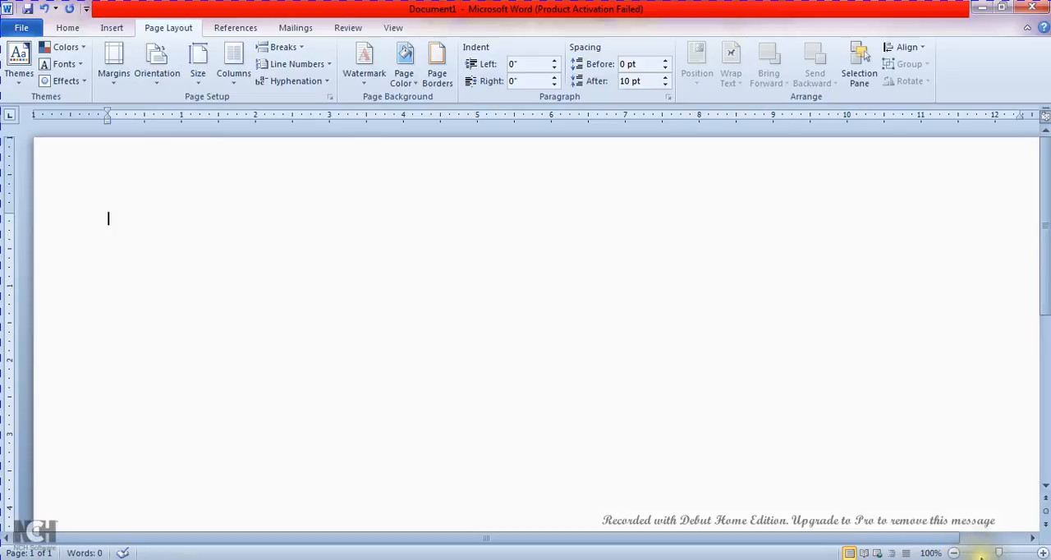
{"action": "left_click", "coordinate": [990, 554]}
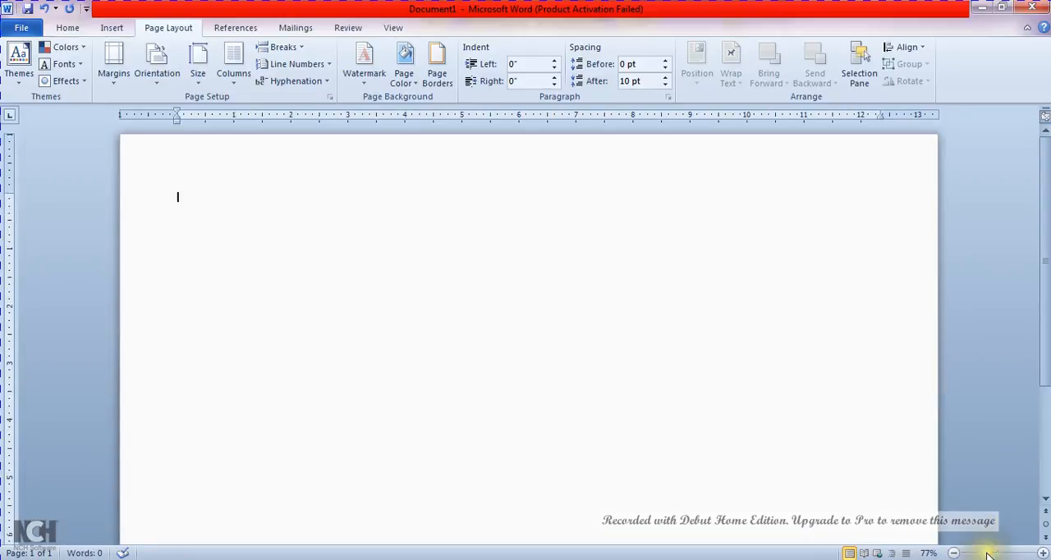
Start a label with the Varadhi Tutorials address and choose the Microsoft B4 envelope, 13.9" × 9.84", as its product
{"action": "left_click", "coordinate": [294, 28]}
{"action": "left_click", "coordinate": [62, 59]}
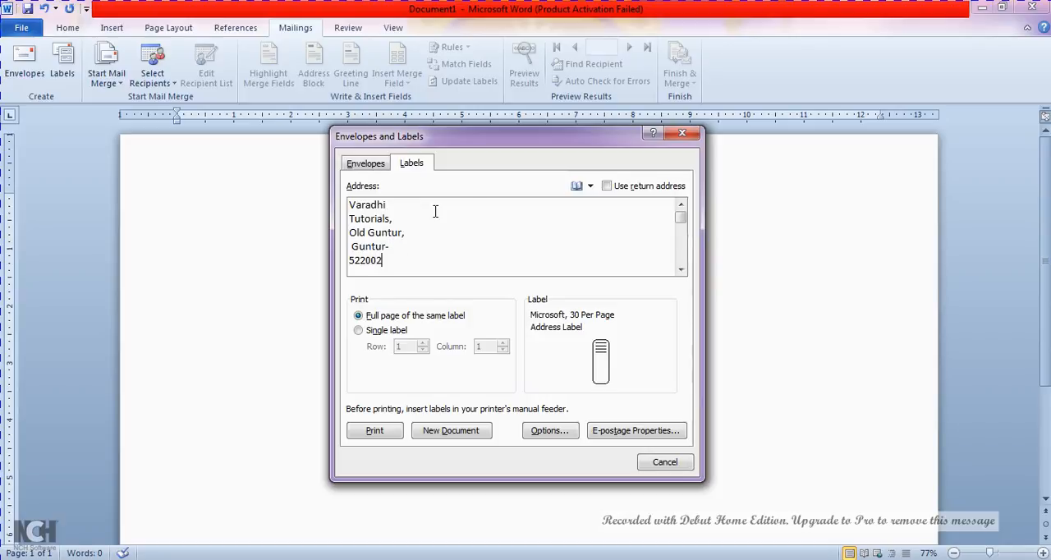
{"action": "left_click", "coordinate": [598, 351]}
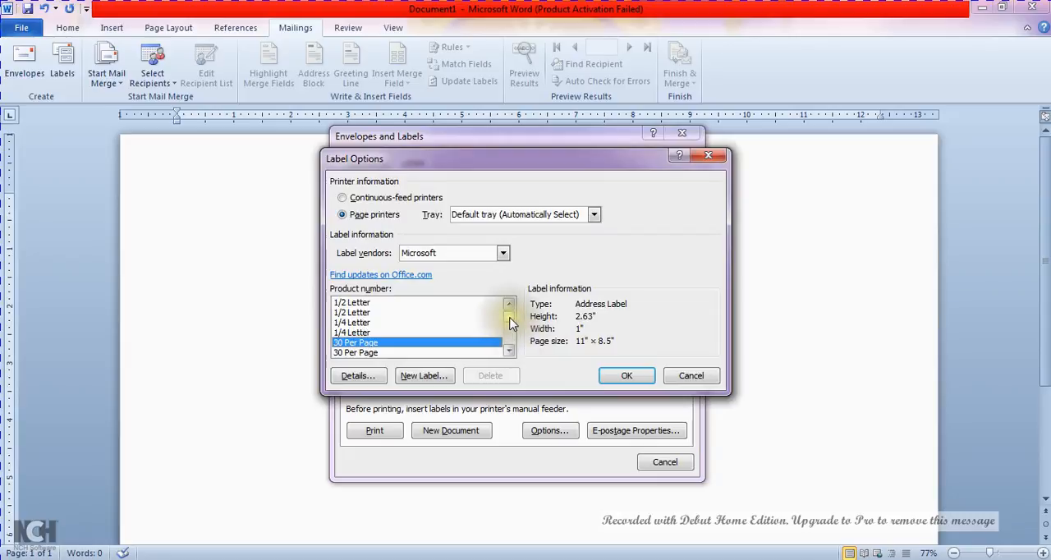
{"action": "left_click_drag", "start_coordinate": [510, 317], "coordinate": [513, 326]}
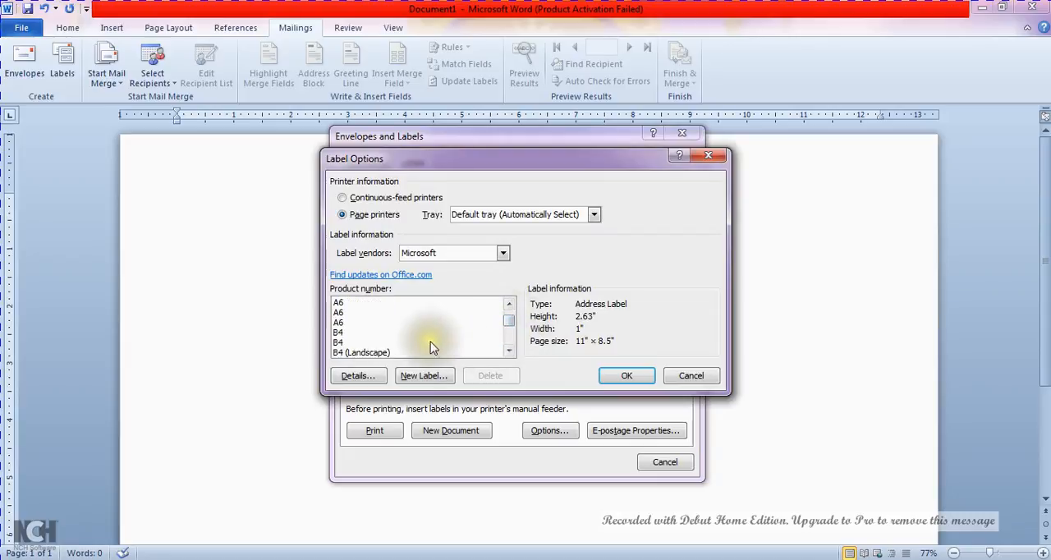
{"action": "left_click", "coordinate": [342, 343]}
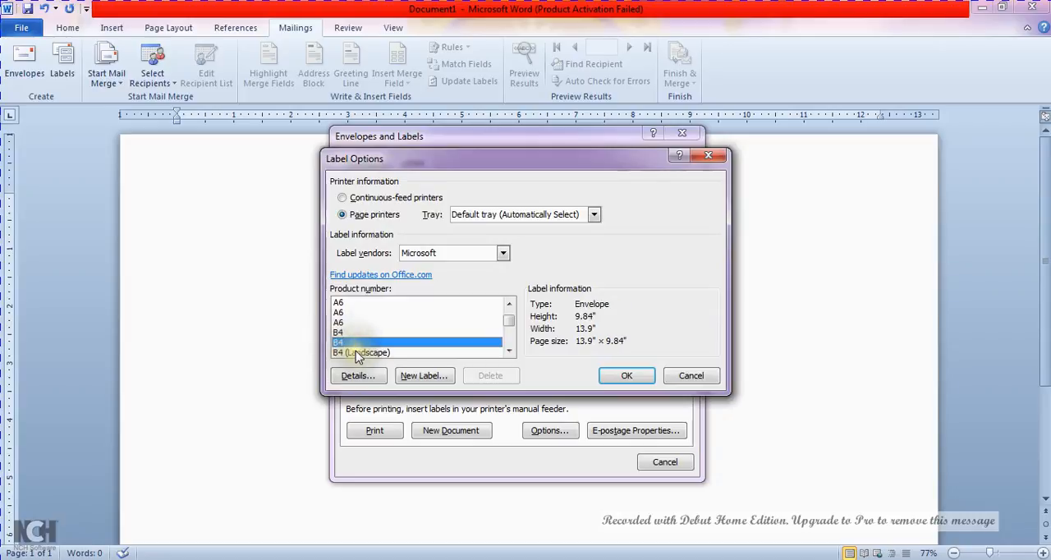
{"action": "left_click", "coordinate": [619, 383]}
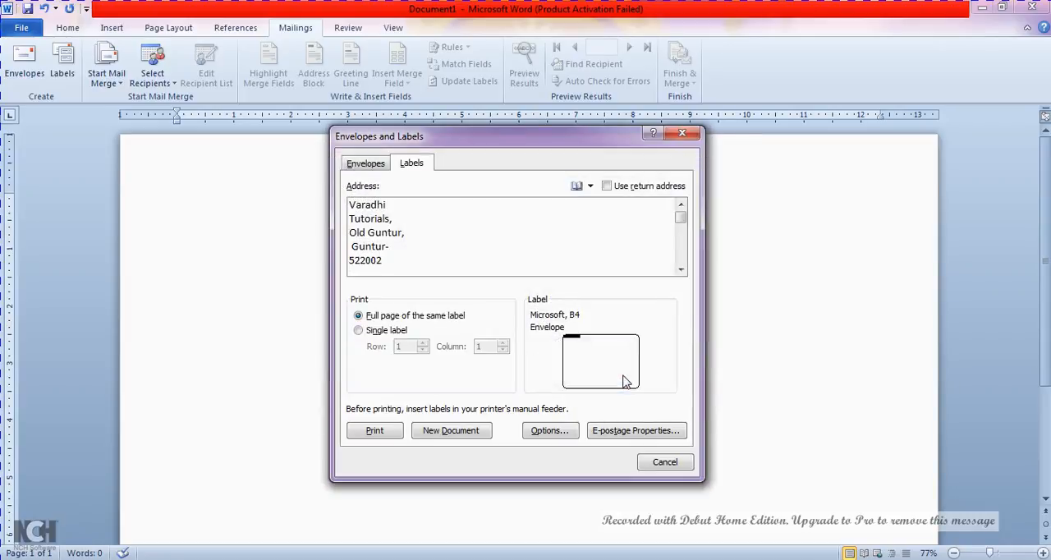
Join "Varadhi Tutorials" onto one line of the label address and remove the comma after it
{"action": "left_click", "coordinate": [361, 219]}
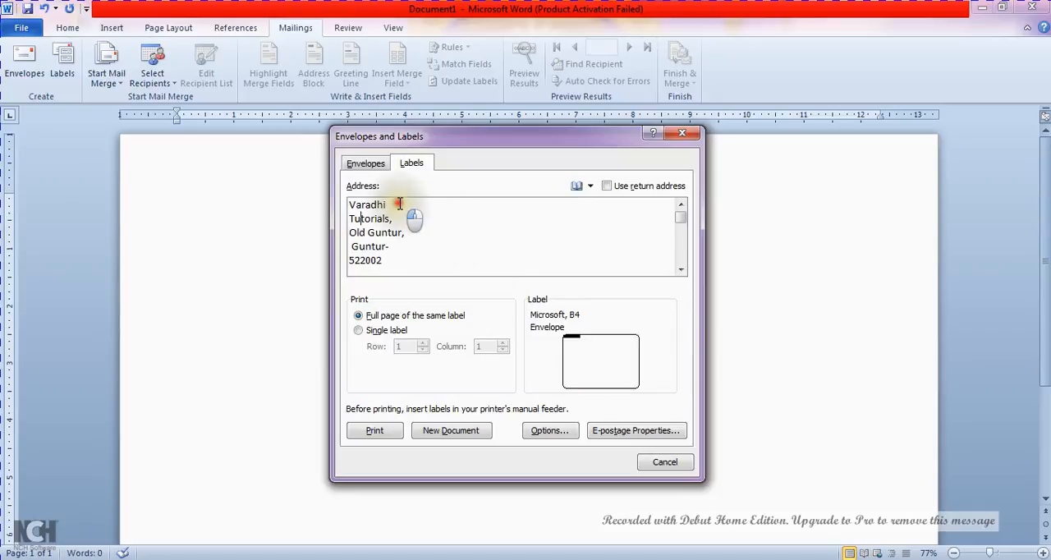
{"action": "left_click", "coordinate": [397, 219]}
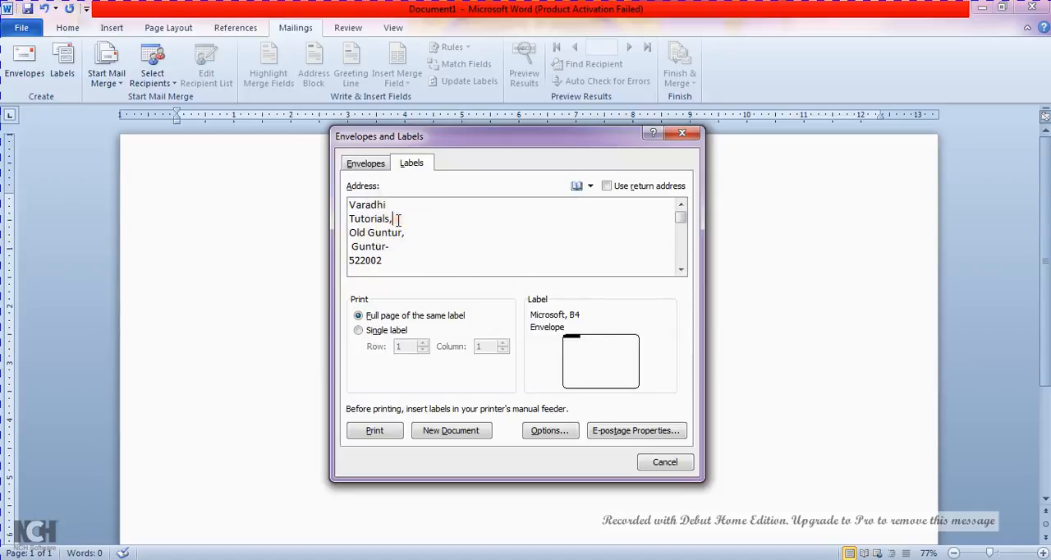
{"action": "key", "text": "BackSpace"}
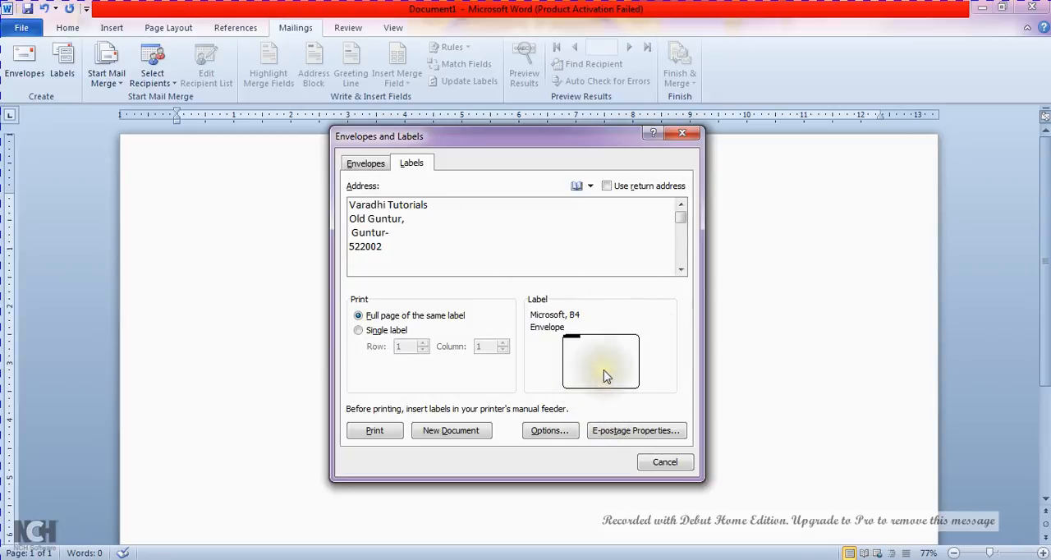
Set the label product to Microsoft 30 Per Page and try printing a full page of the same label
{"action": "left_click", "coordinate": [588, 386]}
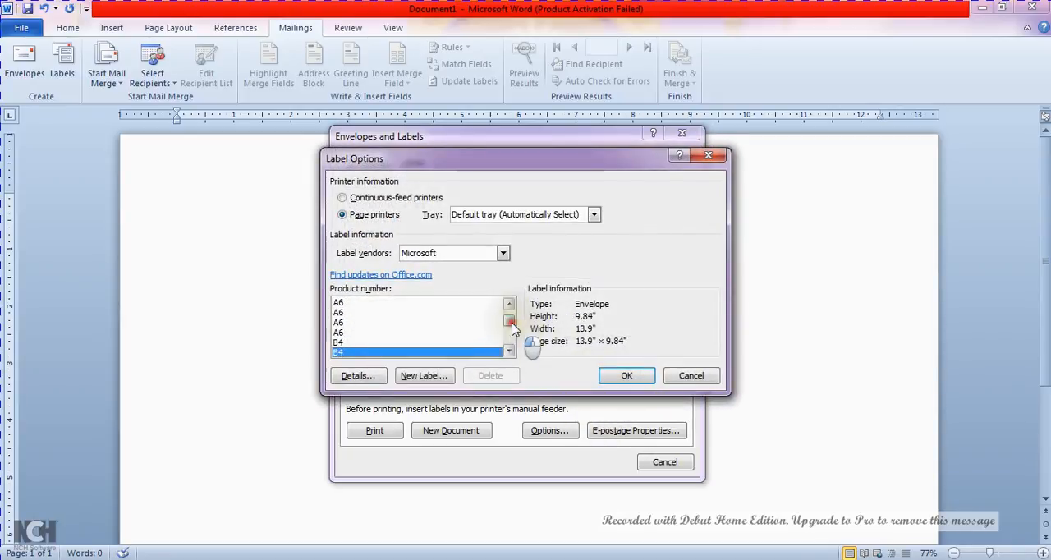
{"action": "left_click_drag", "start_coordinate": [516, 331], "coordinate": [511, 312]}
{"action": "left_click", "coordinate": [354, 346]}
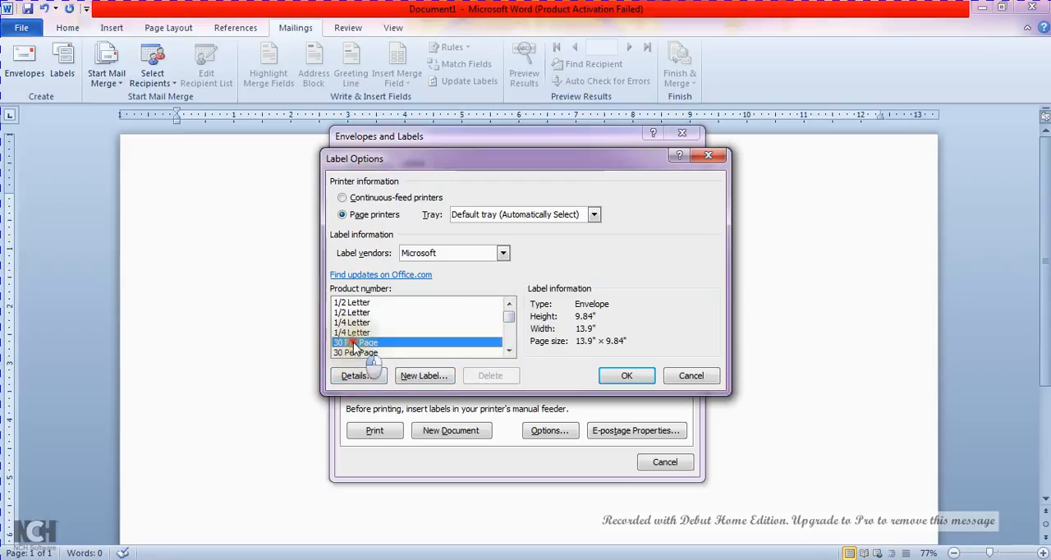
{"action": "left_click", "coordinate": [630, 382]}
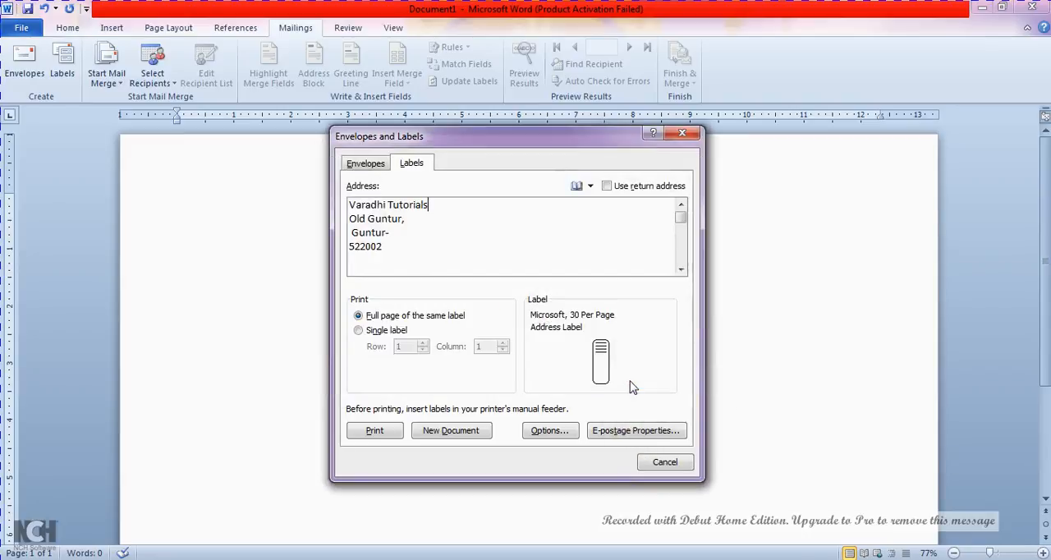
{"action": "left_click", "coordinate": [391, 433]}
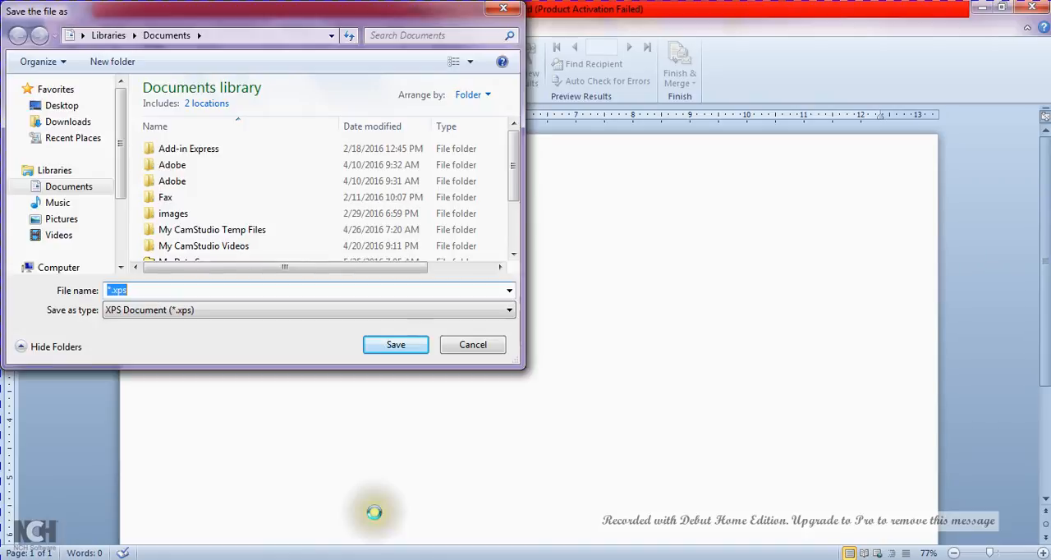
{"action": "left_click", "coordinate": [469, 348]}
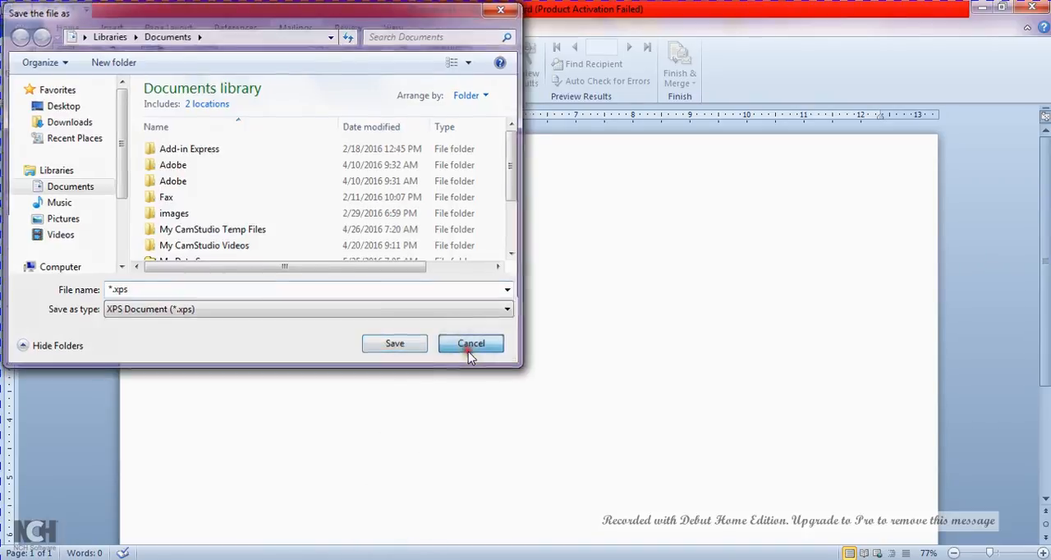
Start the labels again, paste the delivery address into the empty address box and remove the comma after "Tutorials"
{"action": "left_click", "coordinate": [61, 64]}
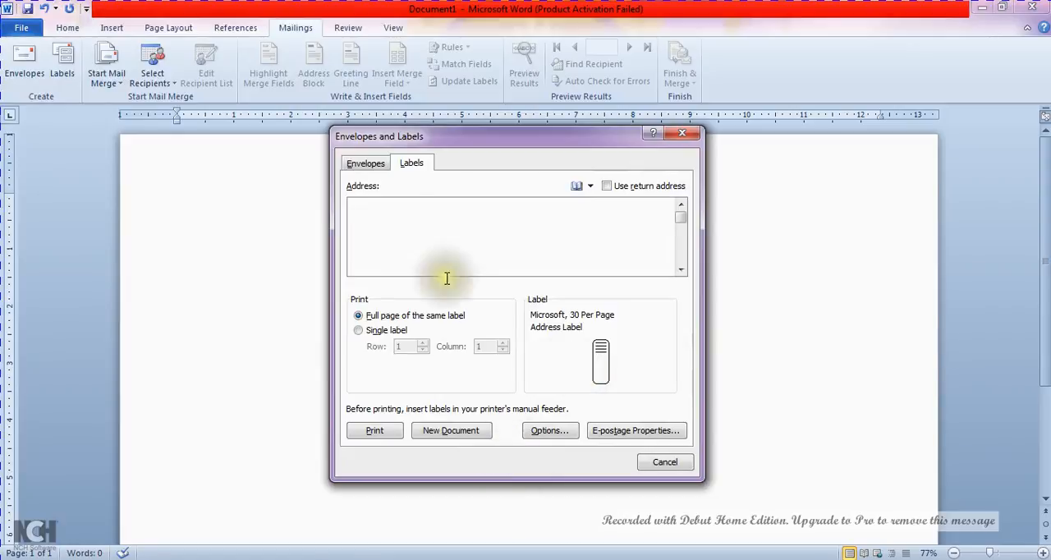
{"action": "left_click", "coordinate": [396, 246]}
{"action": "type", "text": "To Varadhi Tutorials, Old Guntur, Guntur- 522002"}
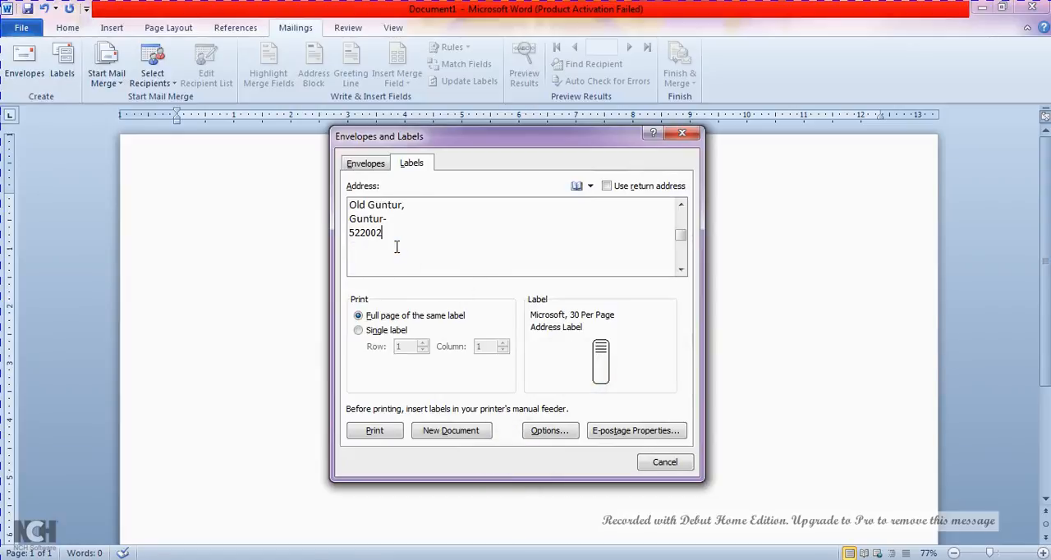
{"action": "left_click_drag", "start_coordinate": [681, 234], "coordinate": [681, 199]}
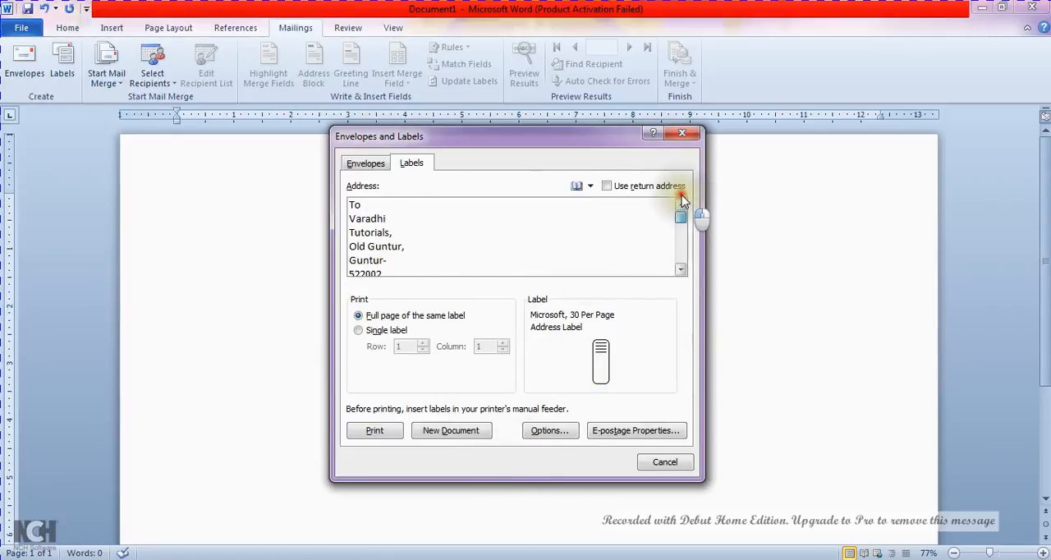
{"action": "left_click", "coordinate": [403, 233]}
{"action": "key", "text": "BackSpace"}
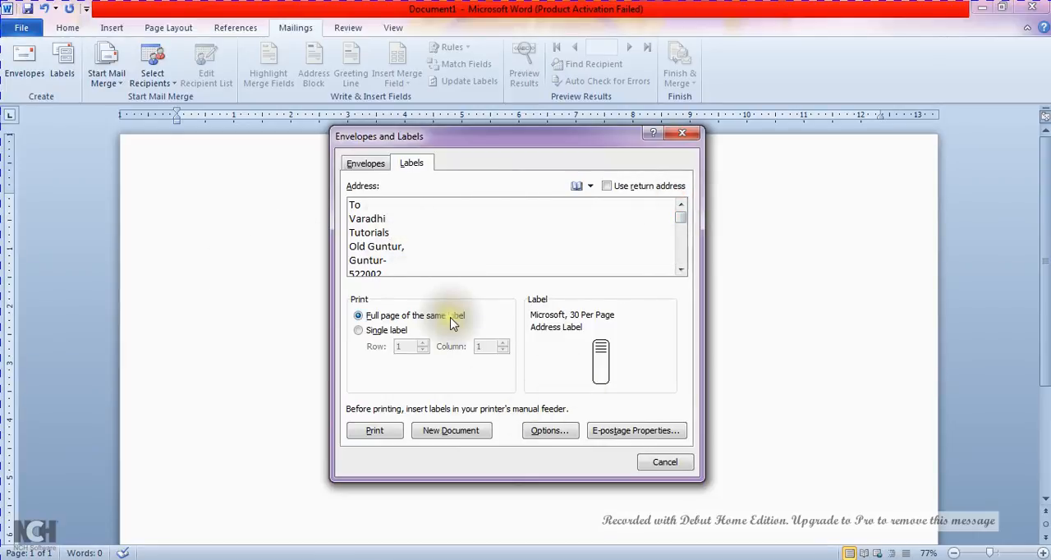
Delete the "To" line from the label address and generate the full page of labels as a new document
{"action": "left_click_drag", "start_coordinate": [360, 204], "coordinate": [326, 199]}
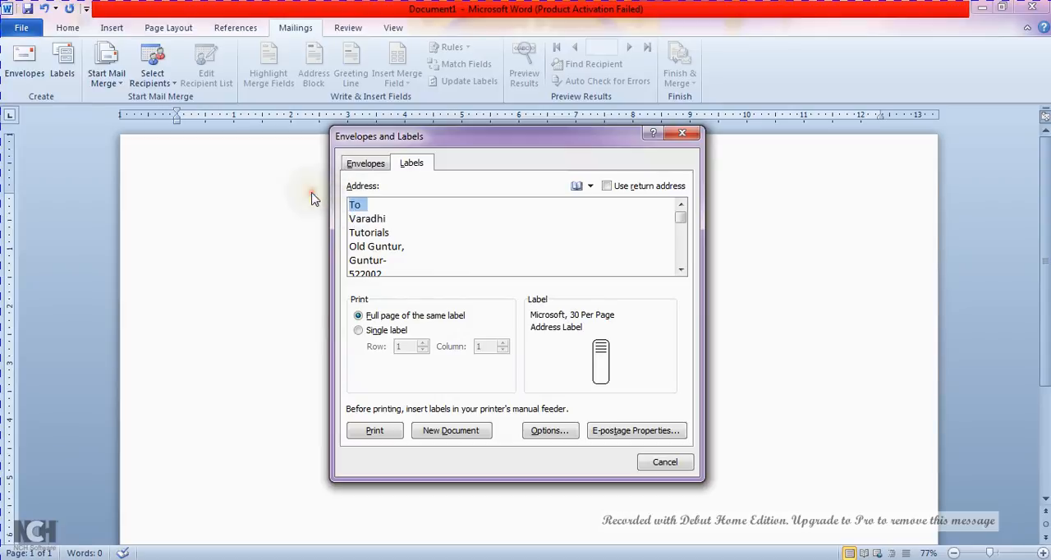
{"action": "key", "text": "Delete"}
{"action": "key", "text": "Delete"}
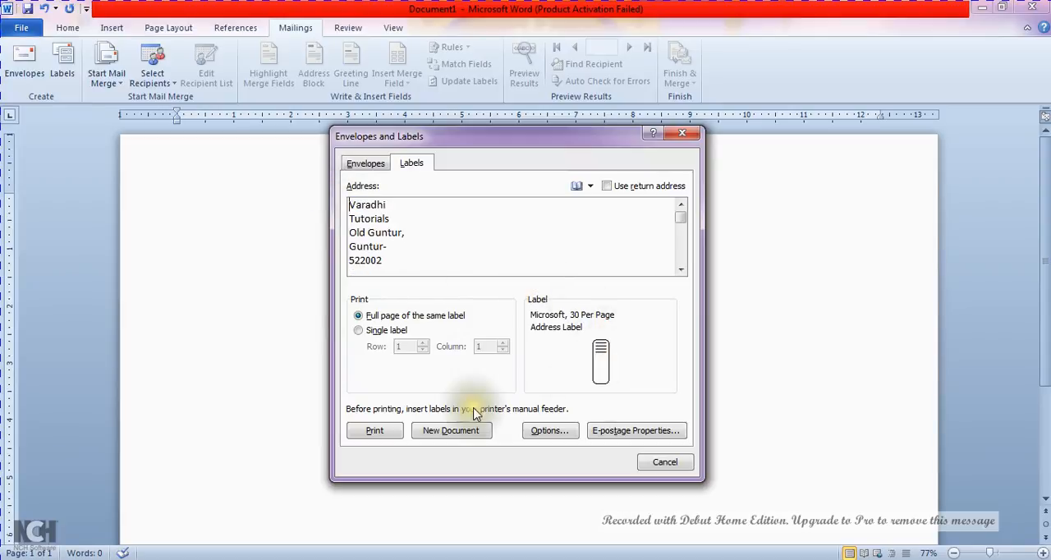
{"action": "left_click", "coordinate": [451, 431]}
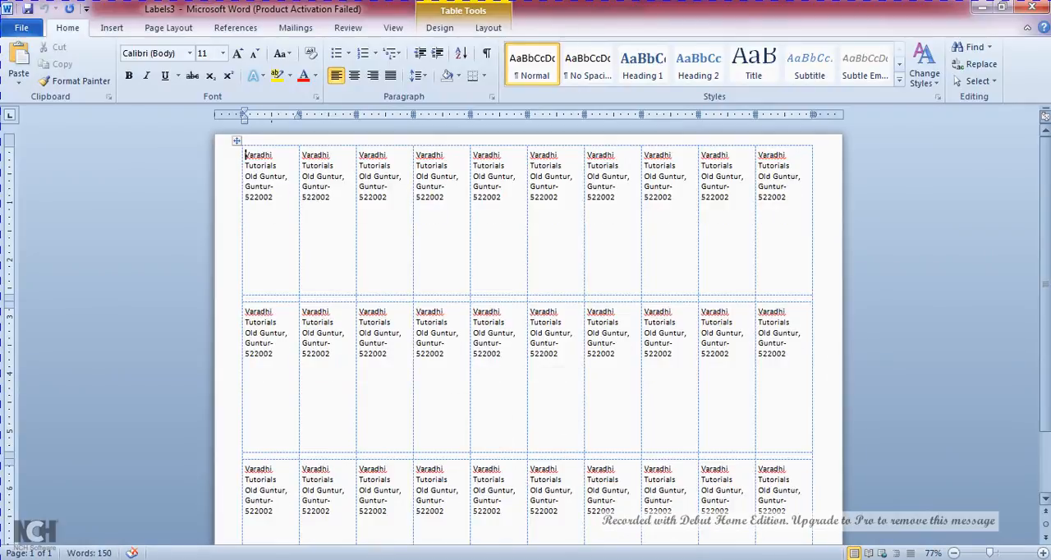
Examine the generated label sheet from its first row to its last, checking the repeated address in every label
{"action": "scroll", "coordinate": [1045, 238], "scroll_direction": "down", "scroll_amount": 2}
{"action": "scroll", "coordinate": [526, 328], "scroll_direction": "down", "scroll_amount": 1}
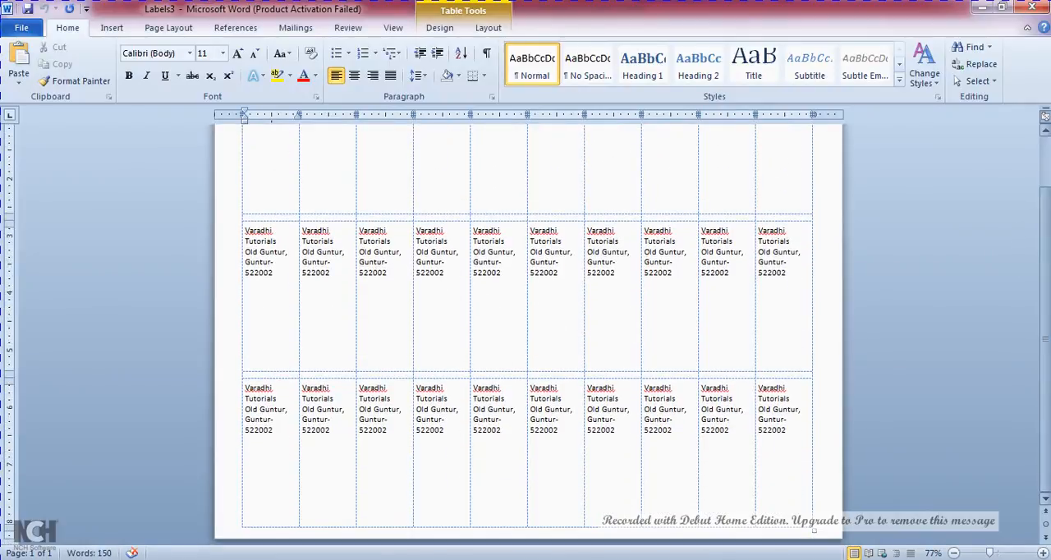
{"action": "scroll", "coordinate": [526, 328], "scroll_direction": "up", "scroll_amount": 3}
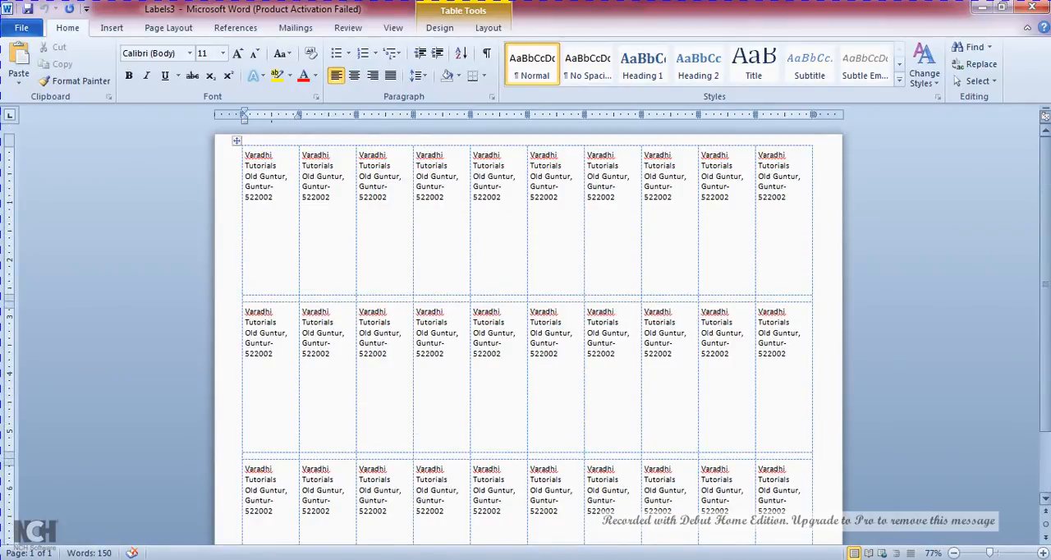
{"action": "scroll", "coordinate": [526, 329], "scroll_direction": "down", "scroll_amount": 3}
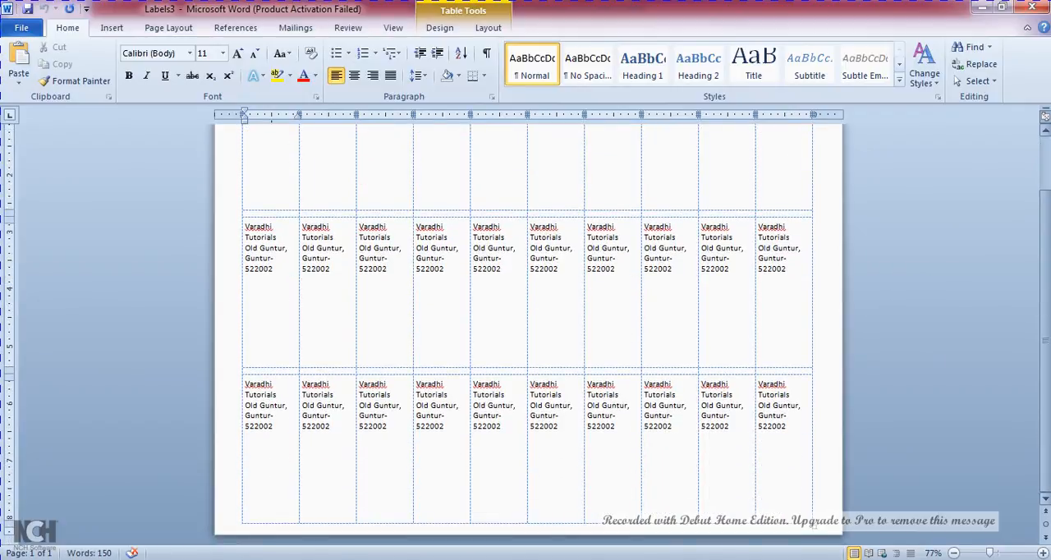
{"action": "scroll", "coordinate": [526, 328], "scroll_direction": "up", "scroll_amount": 3}
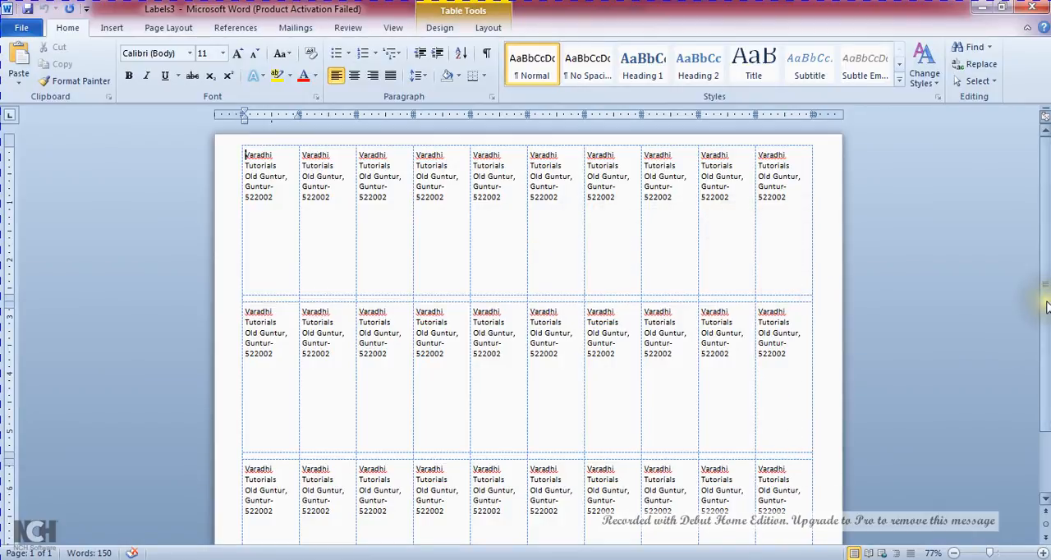
{"action": "scroll", "coordinate": [1047, 306], "scroll_direction": "down", "scroll_amount": 2}
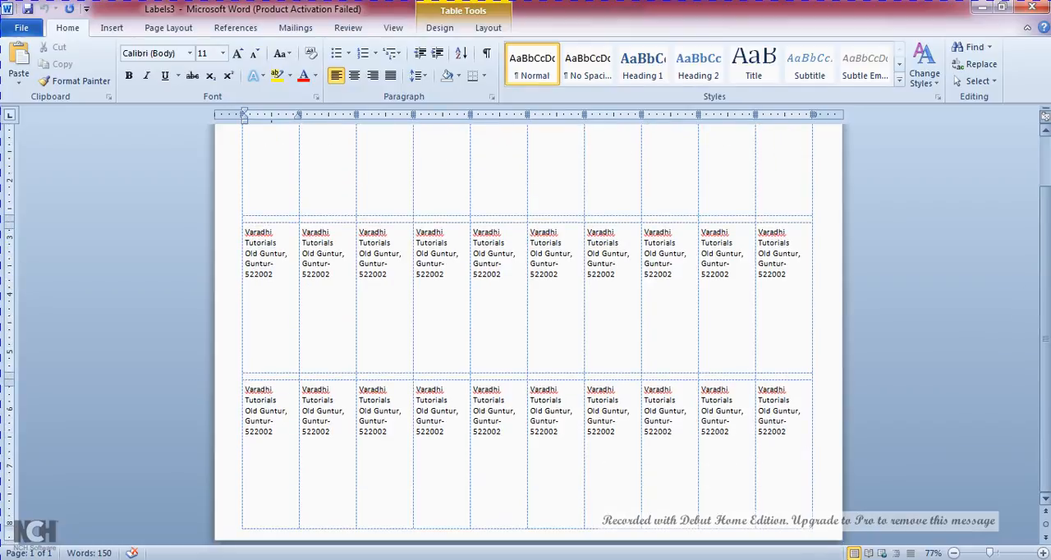
{"action": "scroll", "coordinate": [527, 328], "scroll_direction": "up", "scroll_amount": 2}
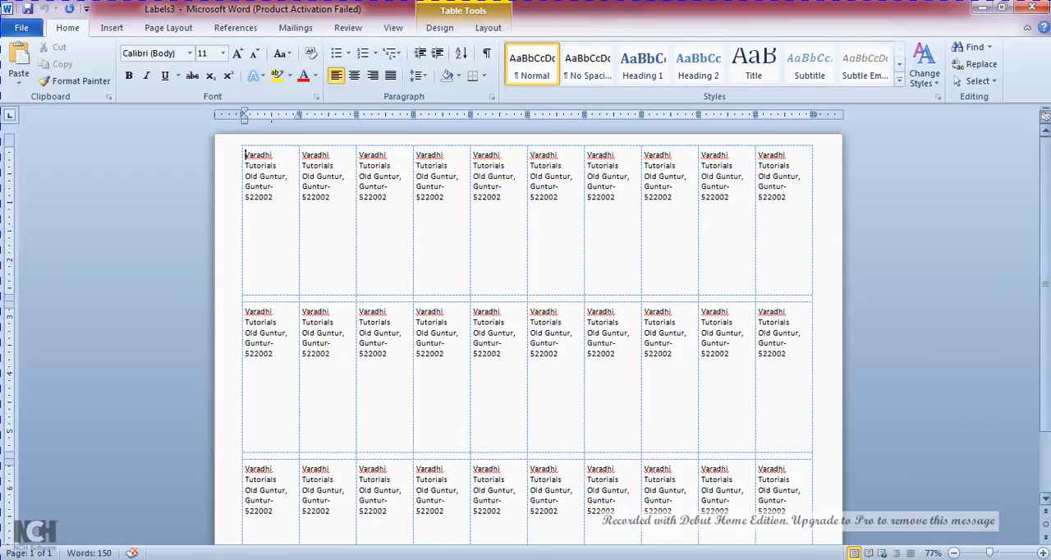
{"action": "mouse_move", "coordinate": [1045, 284]}
{"action": "left_mouse_down"}
{"action": "mouse_move", "coordinate": [1046, 325]}
{"action": "mouse_move", "coordinate": [1045, 286]}
{"action": "left_mouse_up"}
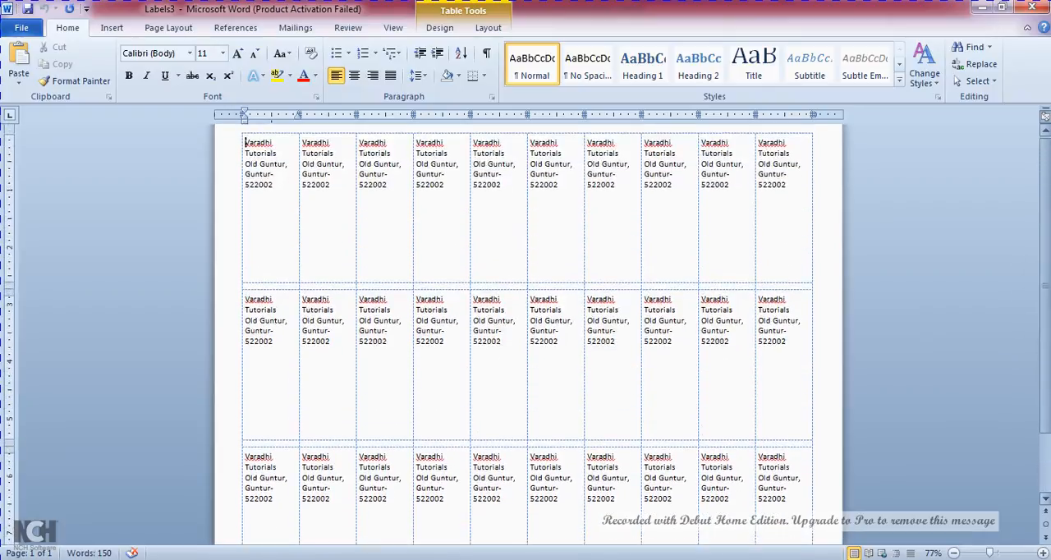
{"action": "left_click", "coordinate": [295, 29]}
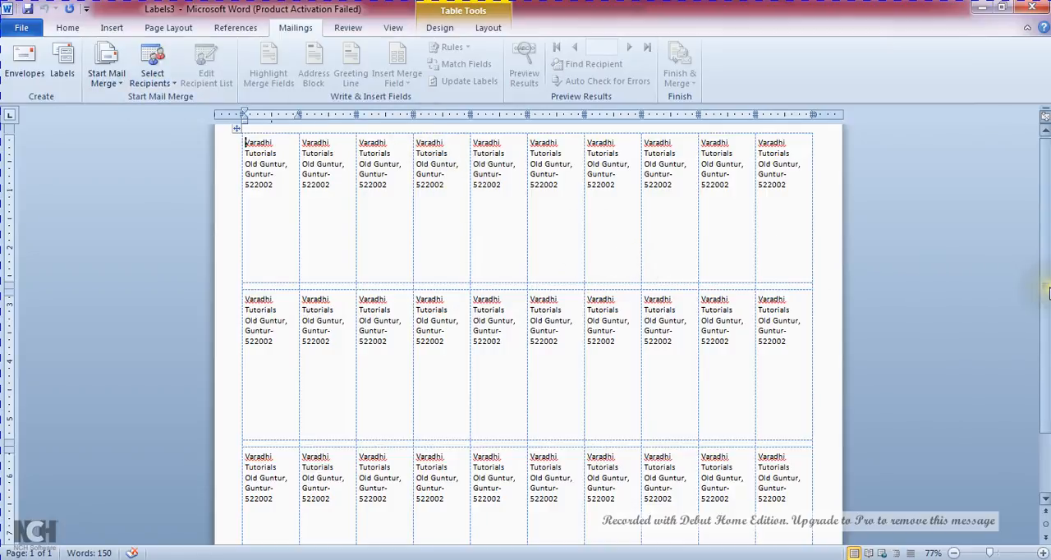
{"action": "mouse_move", "coordinate": [1046, 287]}
{"action": "left_mouse_down"}
{"action": "mouse_move", "coordinate": [1045, 330]}
{"action": "mouse_move", "coordinate": [1045, 283]}
{"action": "left_mouse_up"}
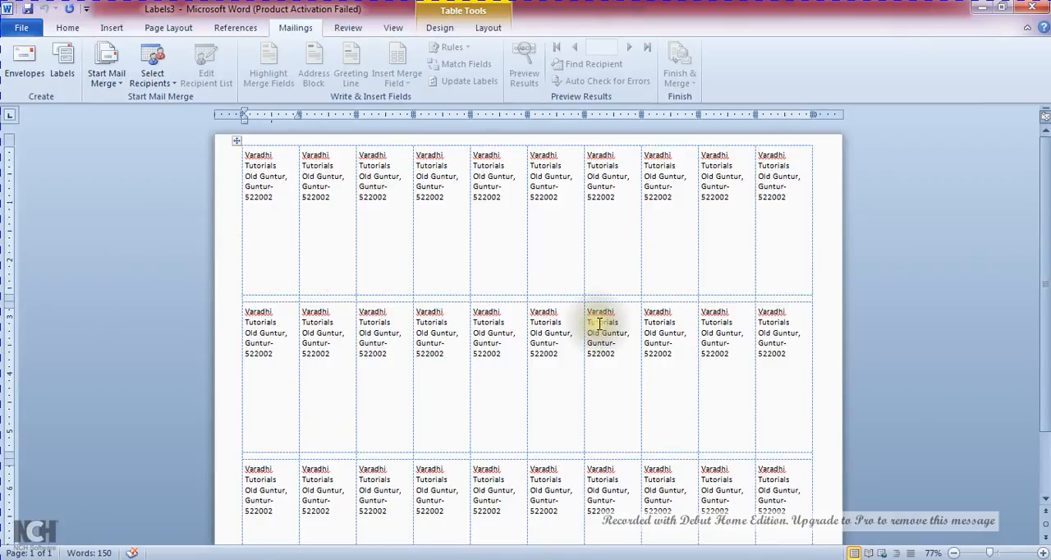
Close the label sheet and the remaining open document without saving, and create a new blank document
{"action": "key", "text": "alt+F4"}
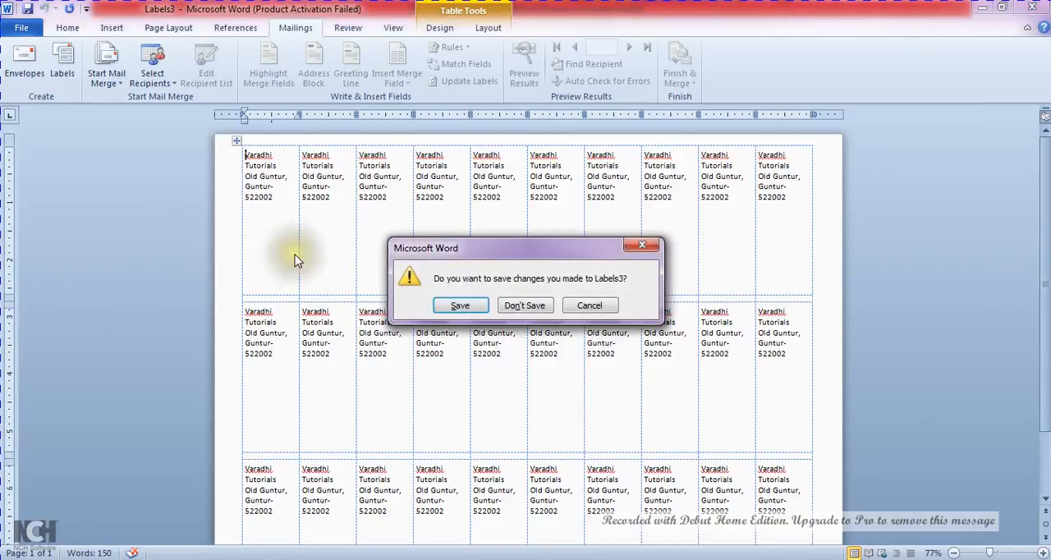
{"action": "left_click", "coordinate": [527, 307]}
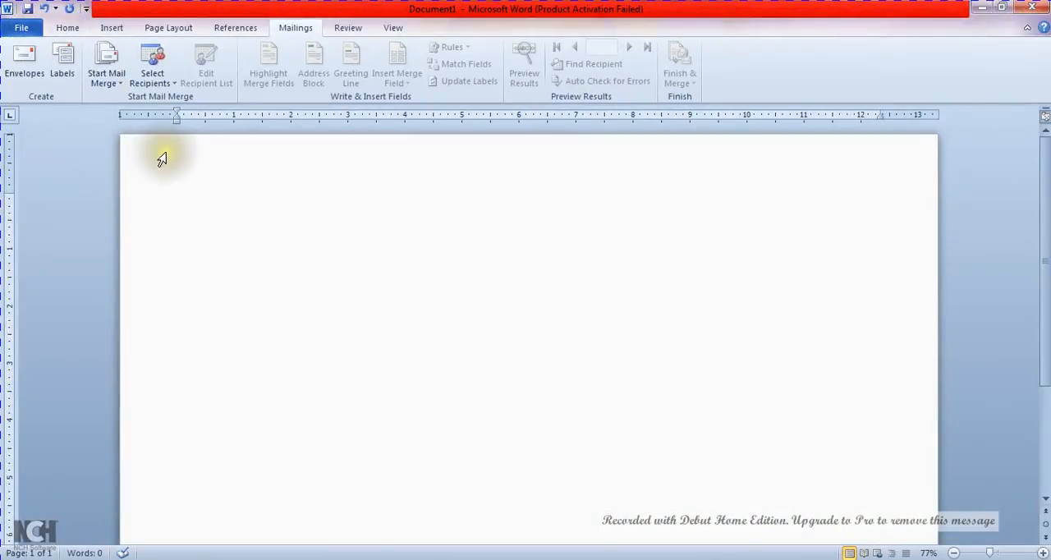
{"action": "key", "text": "ctrl+w"}
{"action": "key", "text": "n"}
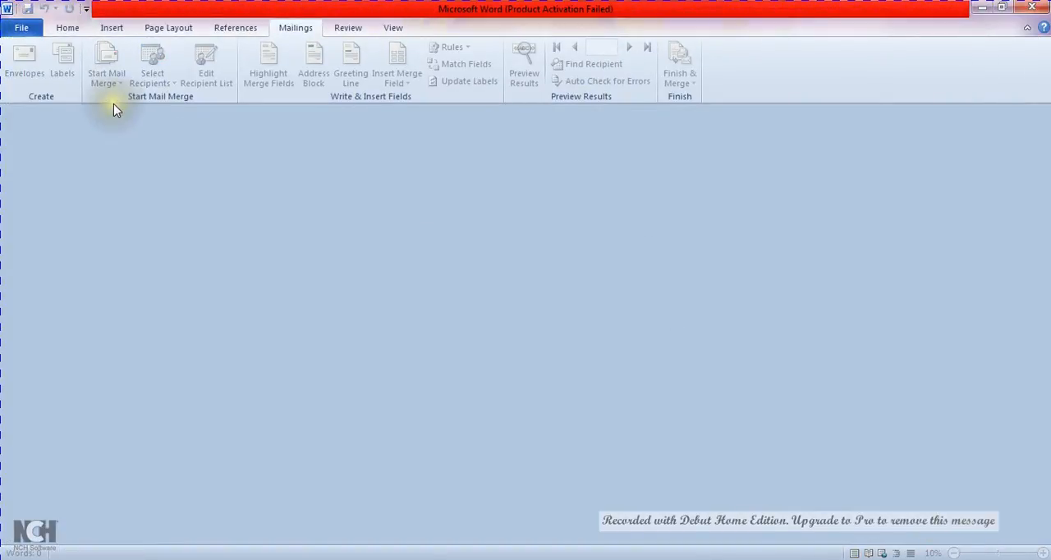
{"action": "key", "text": "ctrl+n"}
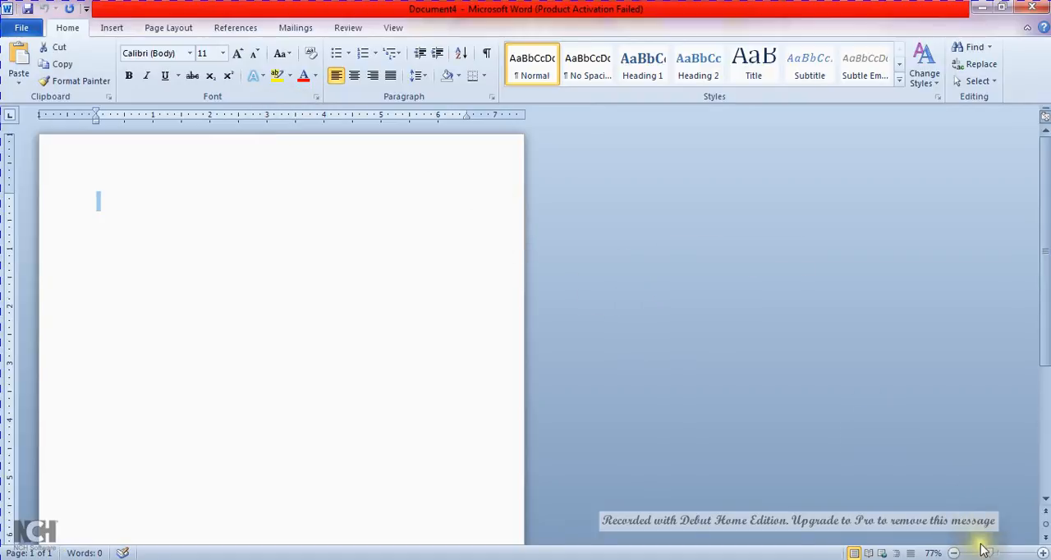
{"action": "left_click_drag", "start_coordinate": [992, 555], "coordinate": [999, 555]}
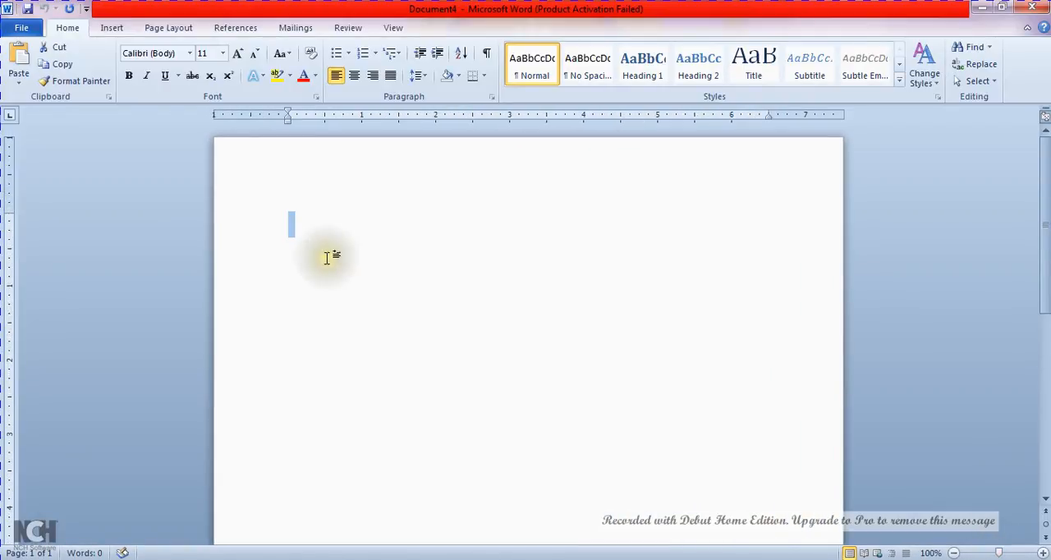
Start the Step by Step Mail Merge Wizard for the blank document
{"action": "left_click", "coordinate": [297, 28]}
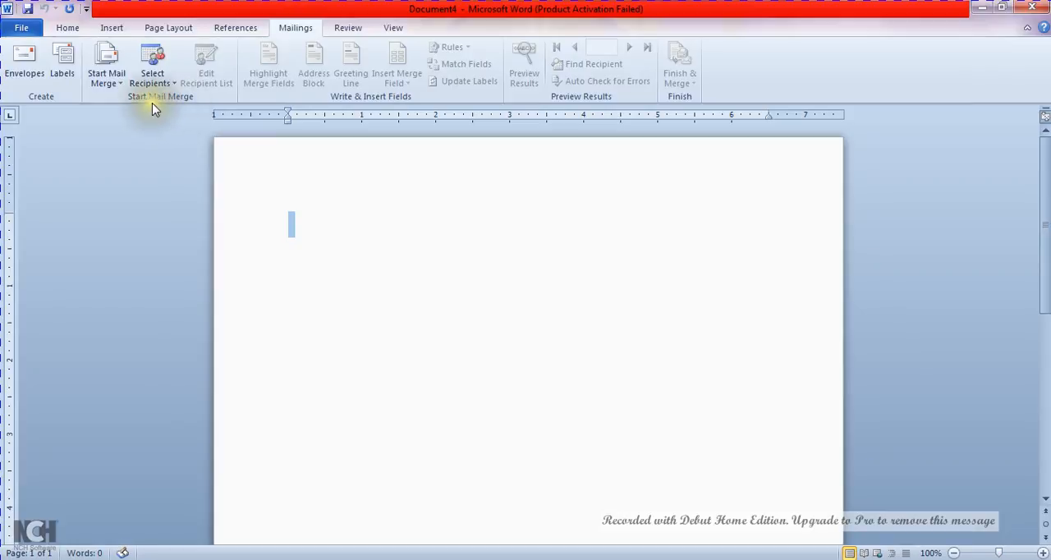
{"action": "left_click", "coordinate": [124, 93]}
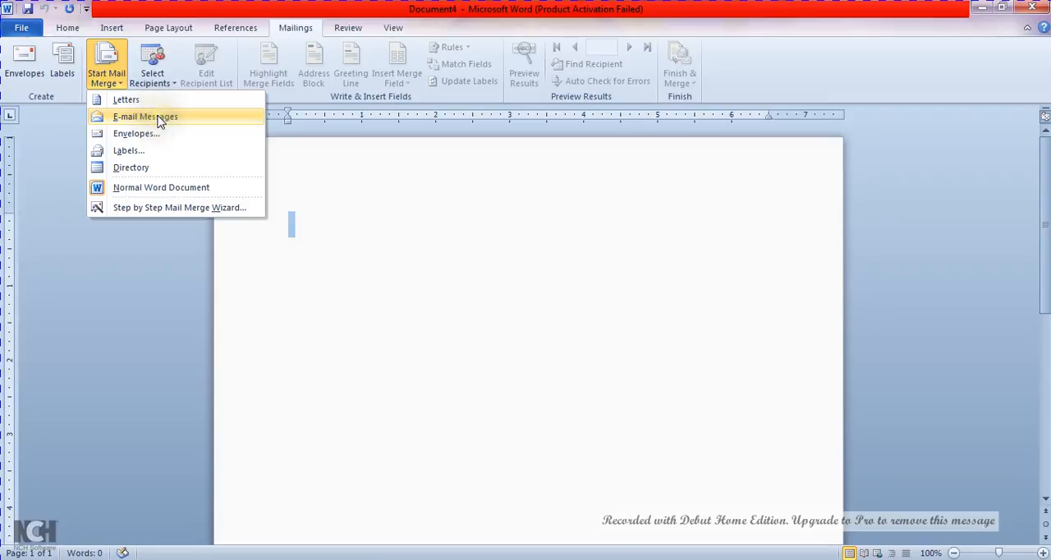
{"action": "left_click", "coordinate": [170, 207]}
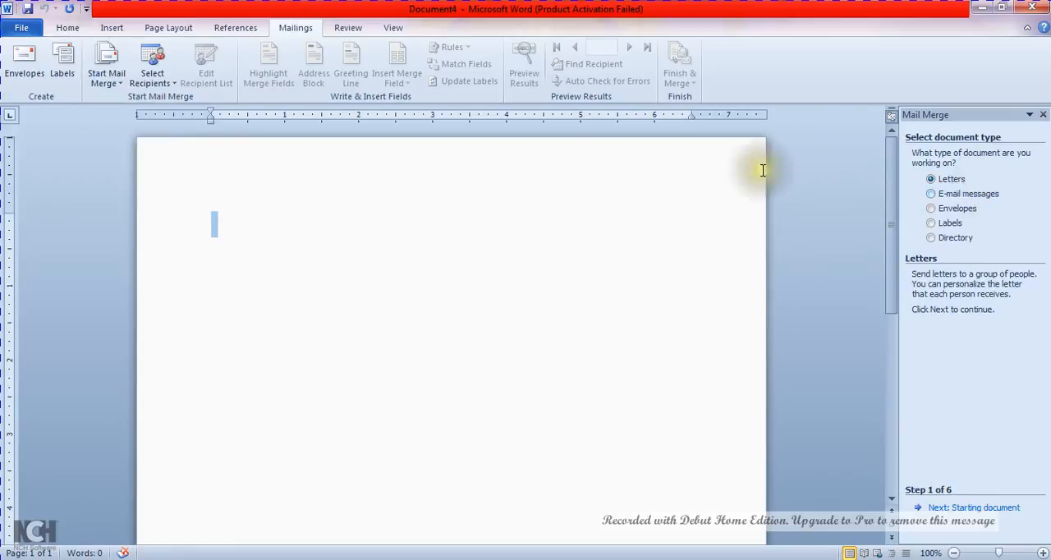
Set the document's paper size to A4
{"action": "left_click", "coordinate": [110, 27]}
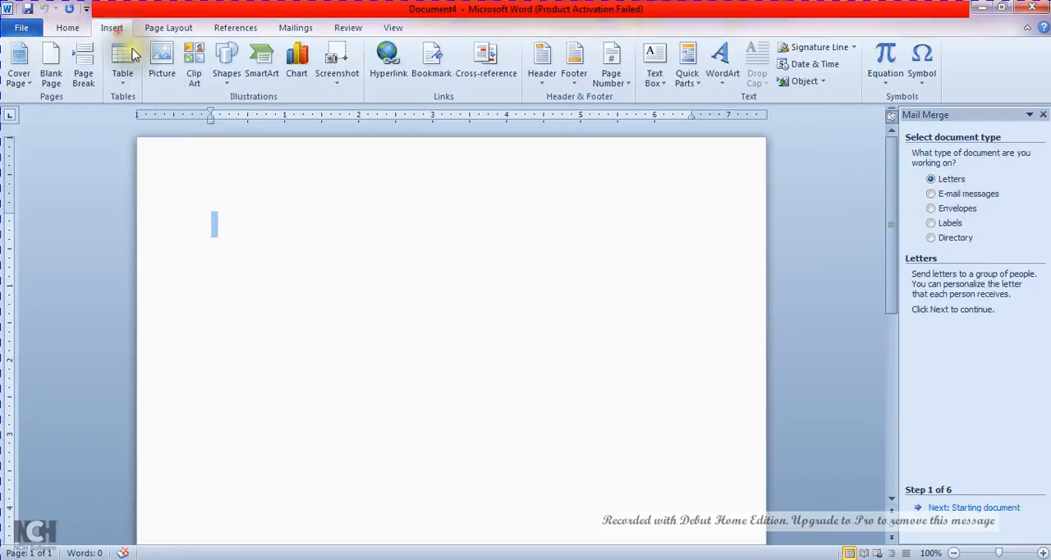
{"action": "left_click", "coordinate": [167, 28]}
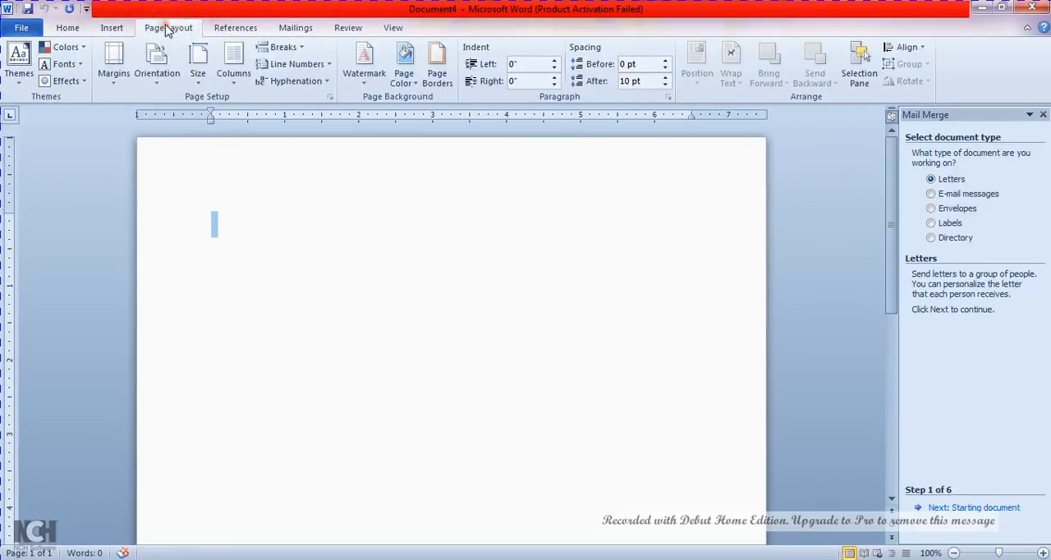
{"action": "left_click", "coordinate": [198, 66]}
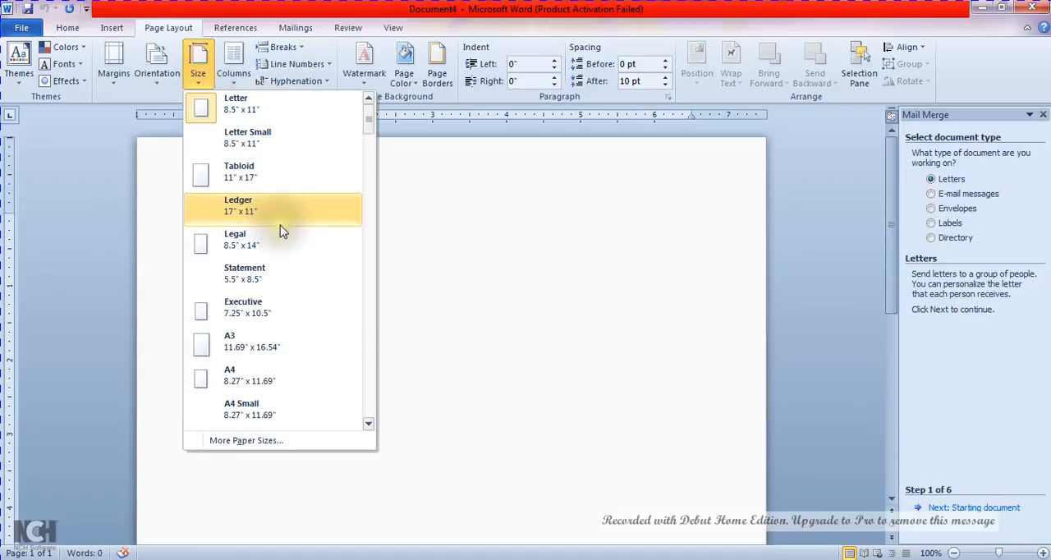
{"action": "left_click", "coordinate": [299, 374]}
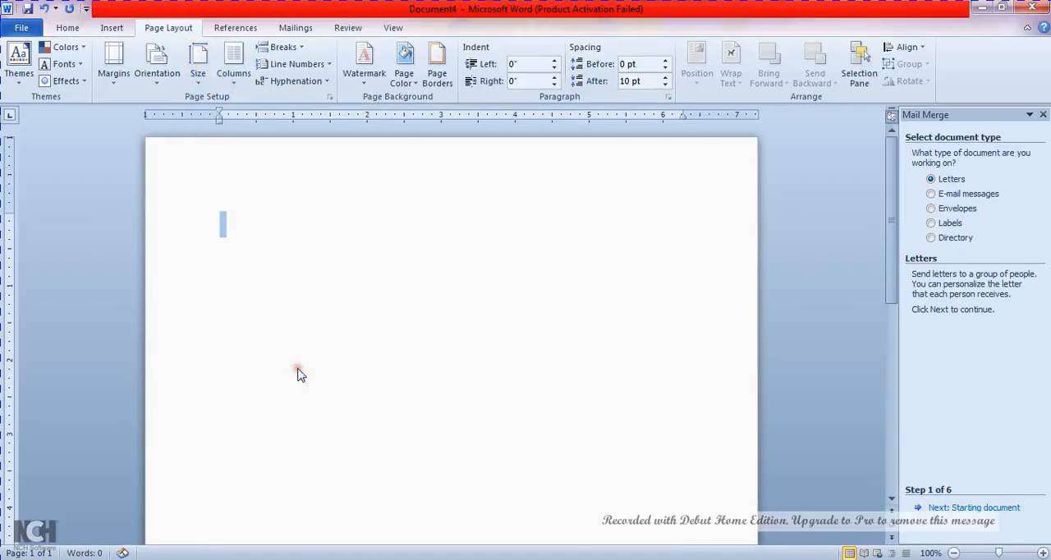
Keep Letters as the mail merge document type and proceed to choosing the starting document
{"action": "left_click", "coordinate": [965, 367]}
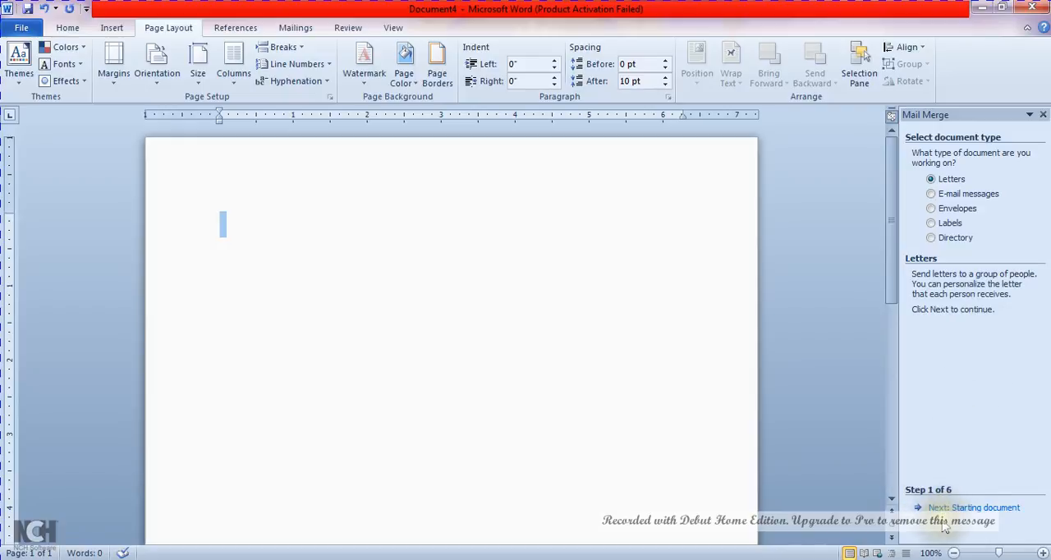
{"action": "left_click", "coordinate": [992, 514]}
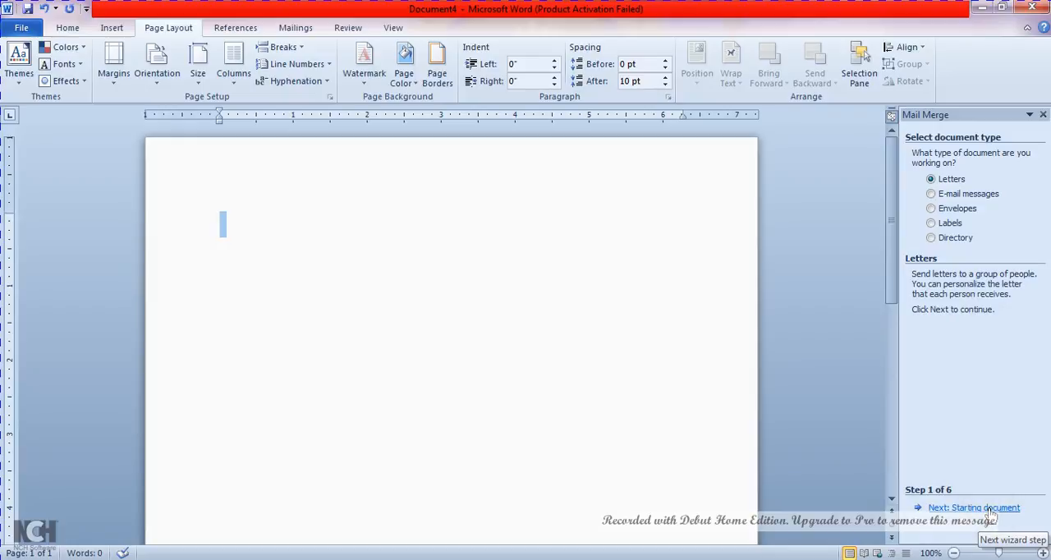
{"action": "left_click", "coordinate": [991, 513]}
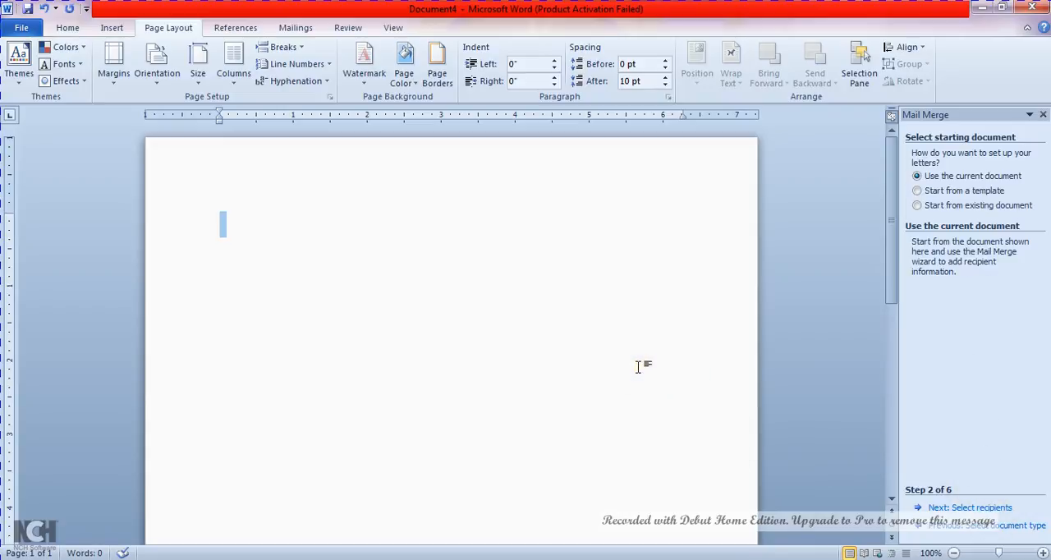
Fill the blank page with sample letter text using =rand()
{"action": "type", "text": "=rab"}
{"action": "key", "text": "BackSpace"}
{"action": "type", "text": "nd()"}
{"action": "key", "text": "Return"}
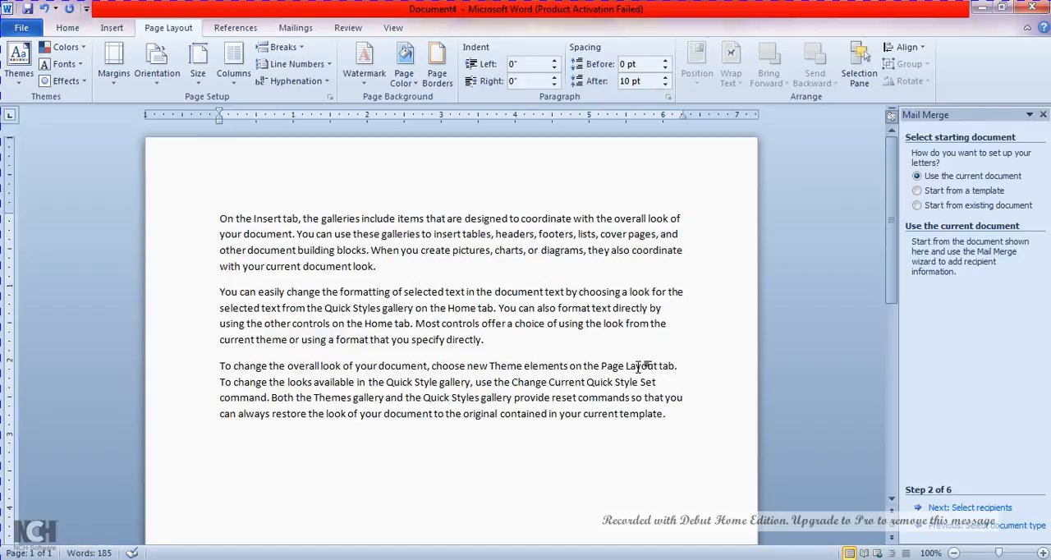
Keep the current document as the letter, choose to type a new recipient list and open the new address list
{"action": "left_click", "coordinate": [959, 508]}
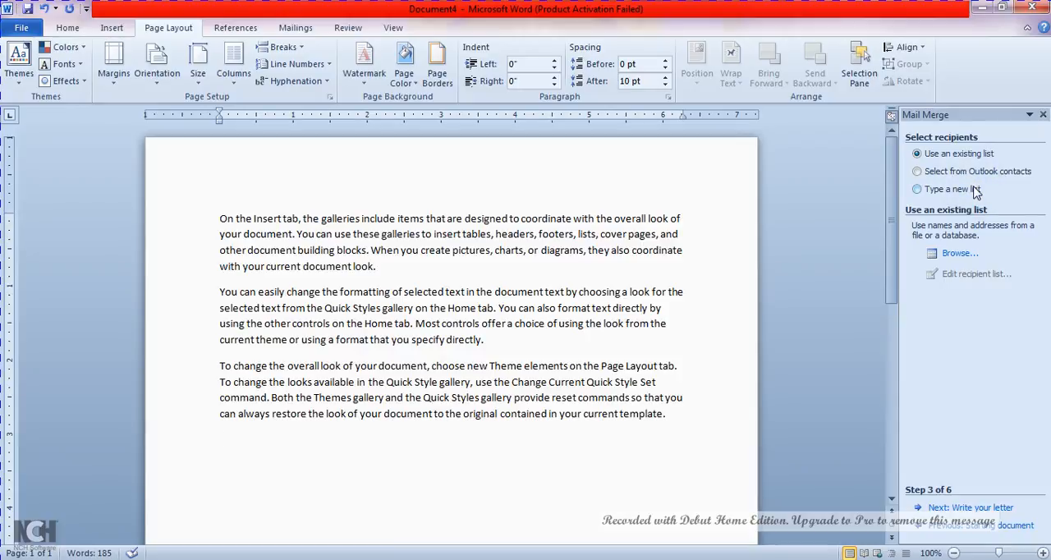
{"action": "left_click", "coordinate": [952, 190]}
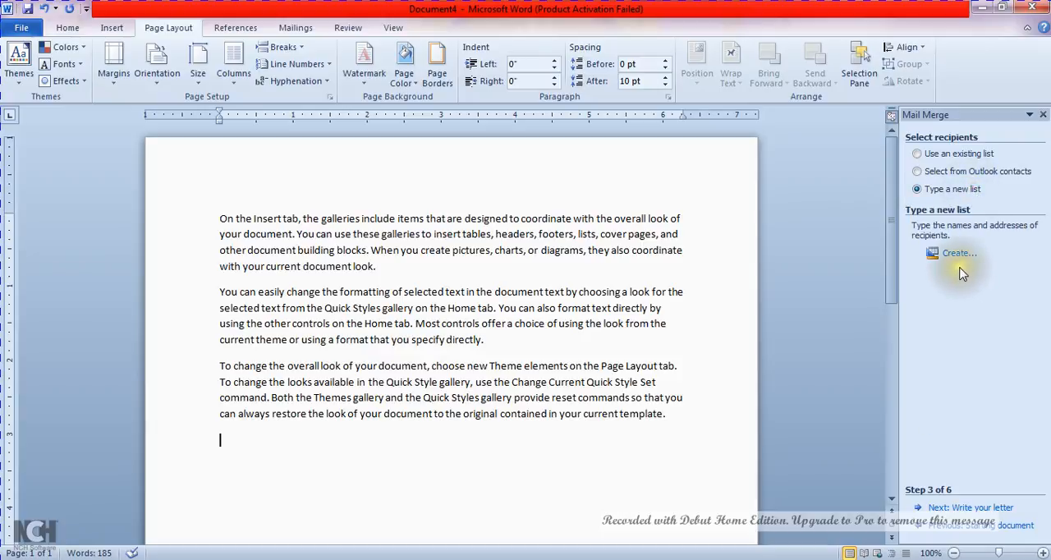
{"action": "left_click", "coordinate": [957, 258]}
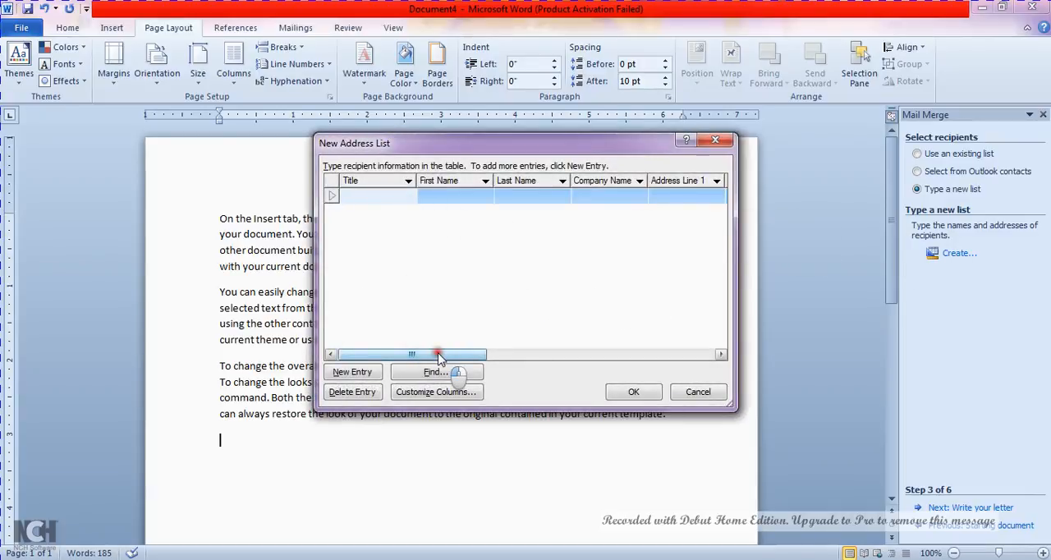
Enter the title MR and the recipient's first and last name in the first entry of the address list
{"action": "left_click_drag", "start_coordinate": [438, 353], "coordinate": [378, 201]}
{"action": "left_click", "coordinate": [378, 199]}
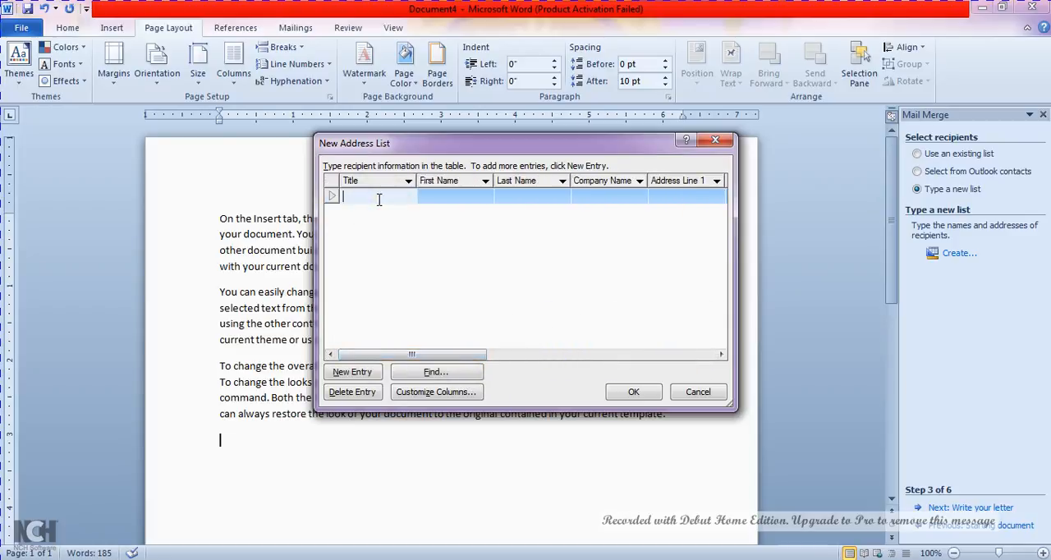
{"action": "type", "text": "MR"}
{"action": "key", "text": "Tab"}
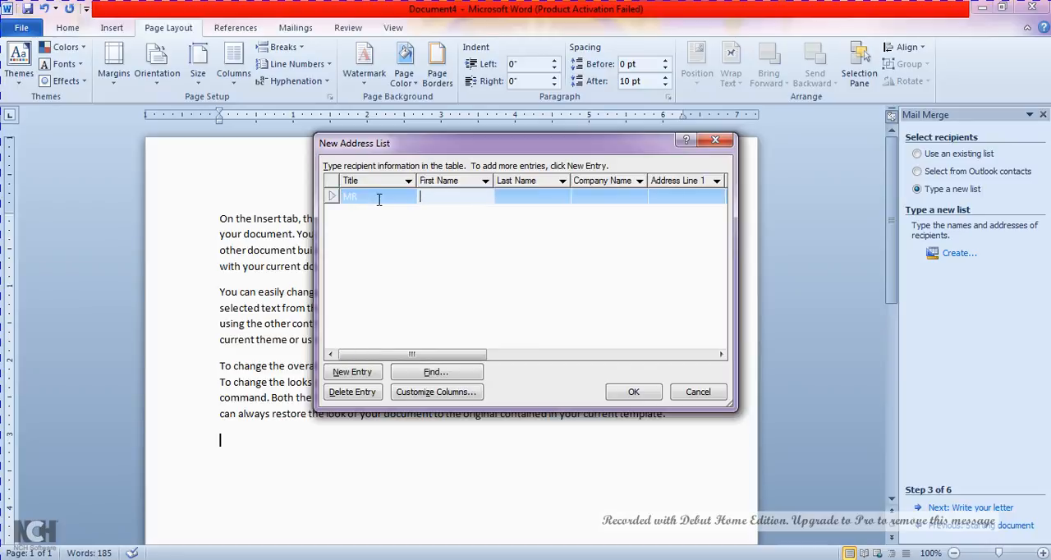
{"action": "key", "text": "Tab"}
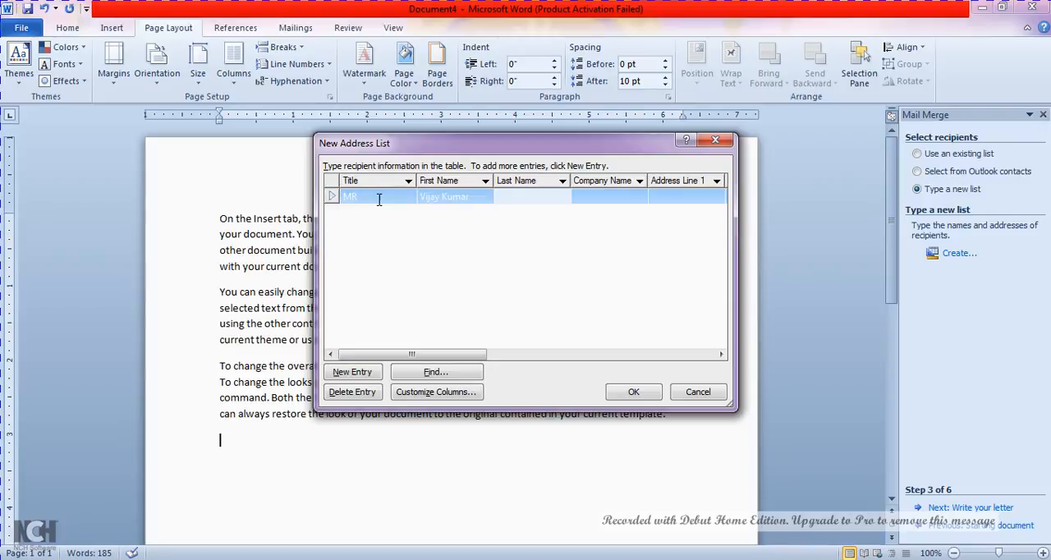
{"action": "type", "text": "A"}
{"action": "key", "text": "Tab"}
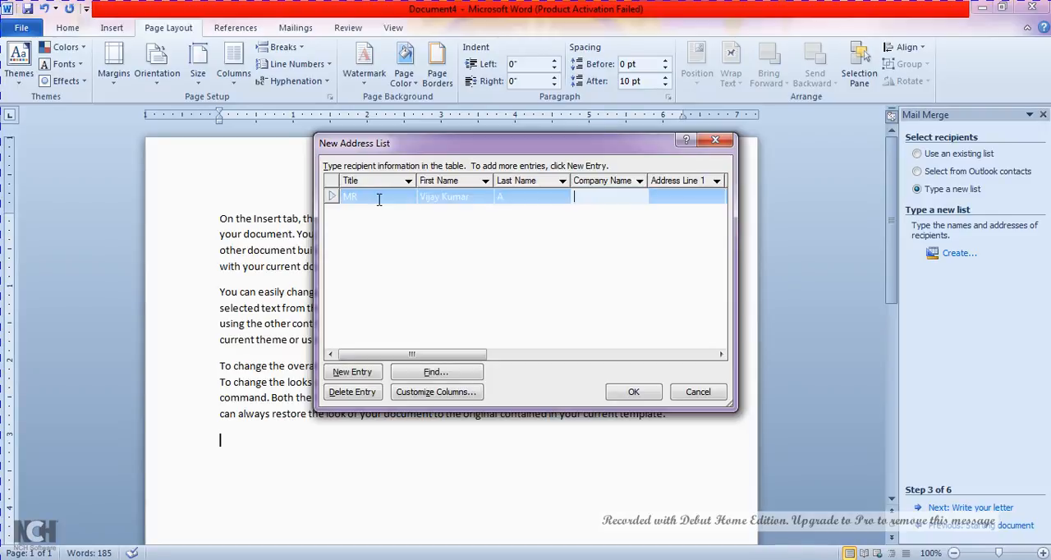
Leave the company name and Address Line 2 empty and enter the first recipient's Address Line 1, city, state and ZIP code
{"action": "key", "text": "Tab"}
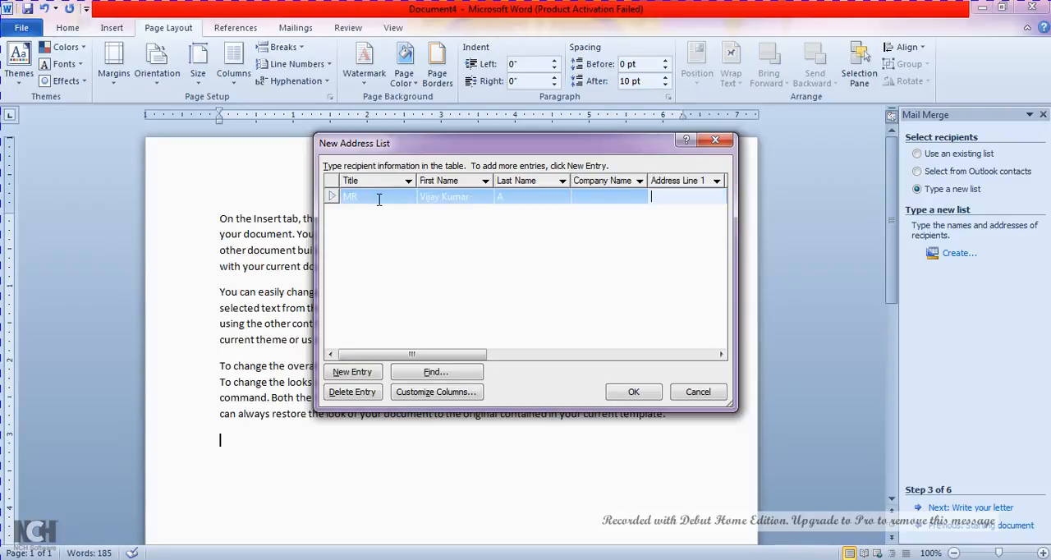
{"action": "type", "text": "Old Guntur"}
{"action": "key", "text": "Tab"}
{"action": "key", "text": "Tab"}
{"action": "type", "text": "Guntur"}
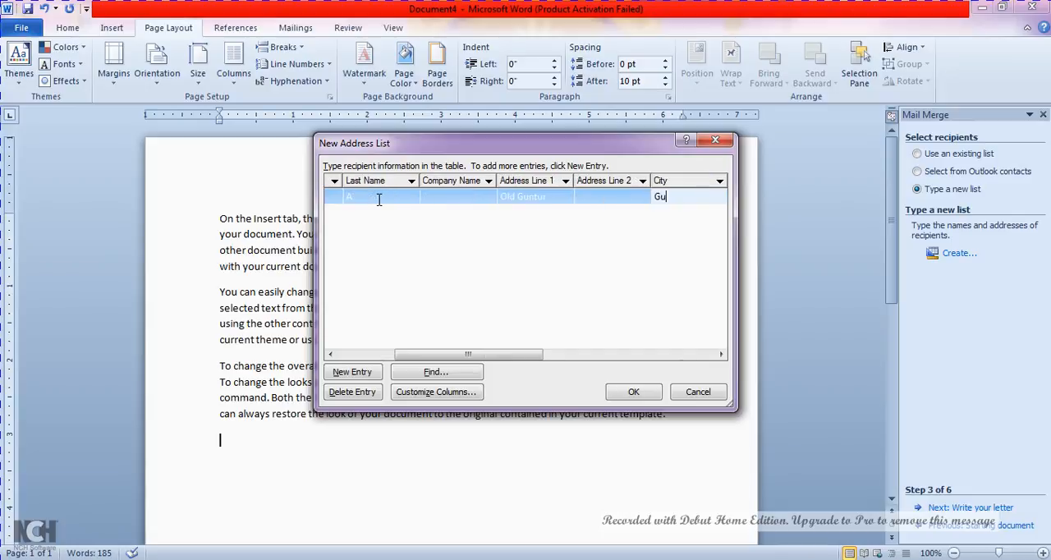
{"action": "key", "text": "Tab"}
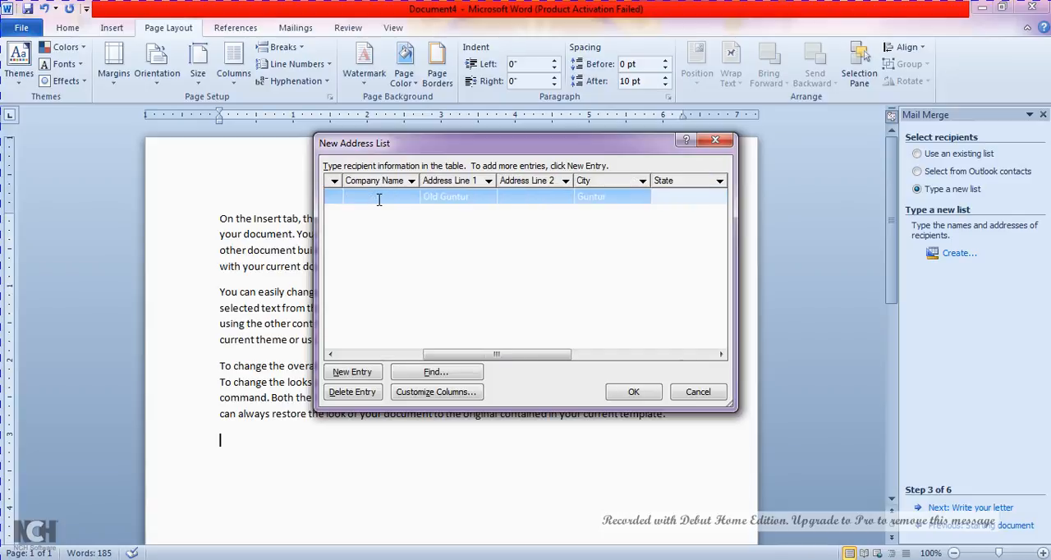
{"action": "type", "text": "AP"}
{"action": "key", "text": "Tab"}
{"action": "type", "text": "522002"}
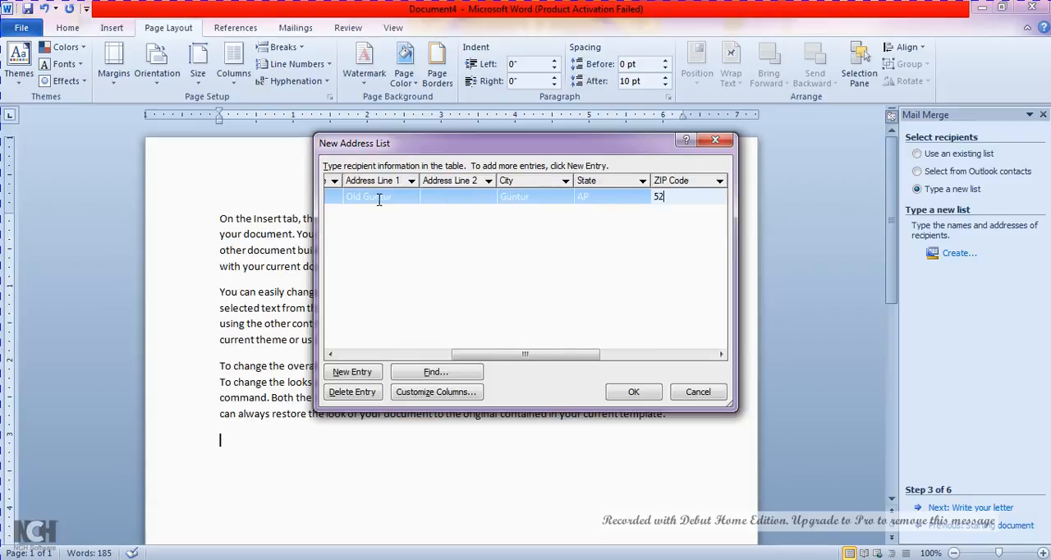
Enter the first recipient's work phone and e-mail address, leaving country and home phone empty, and add a second entry
{"action": "key", "text": "Tab"}
{"action": "key", "text": "Tab"}
{"action": "key", "text": "Tab"}
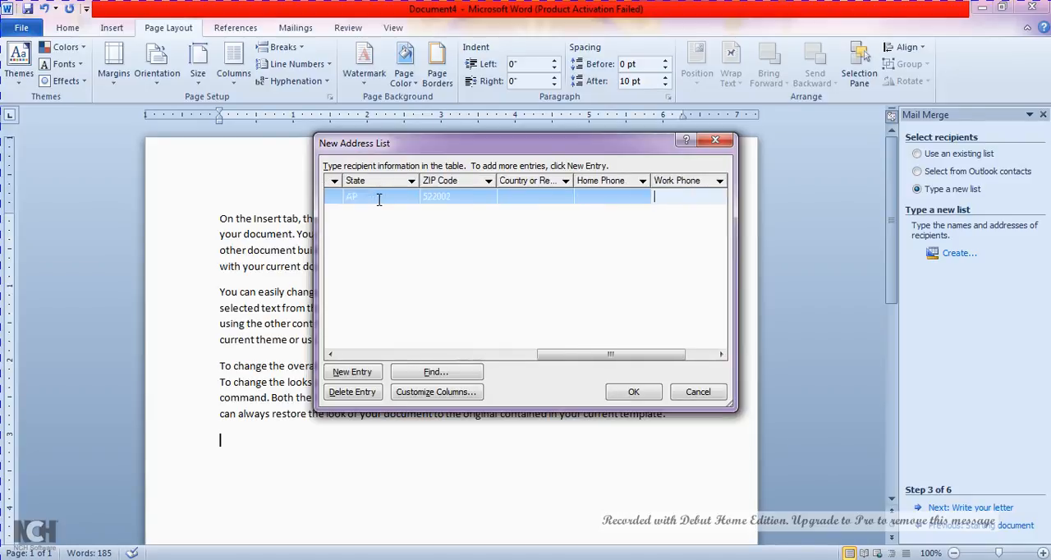
{"action": "type", "text": "999999999"}
{"action": "key", "text": "Tab"}
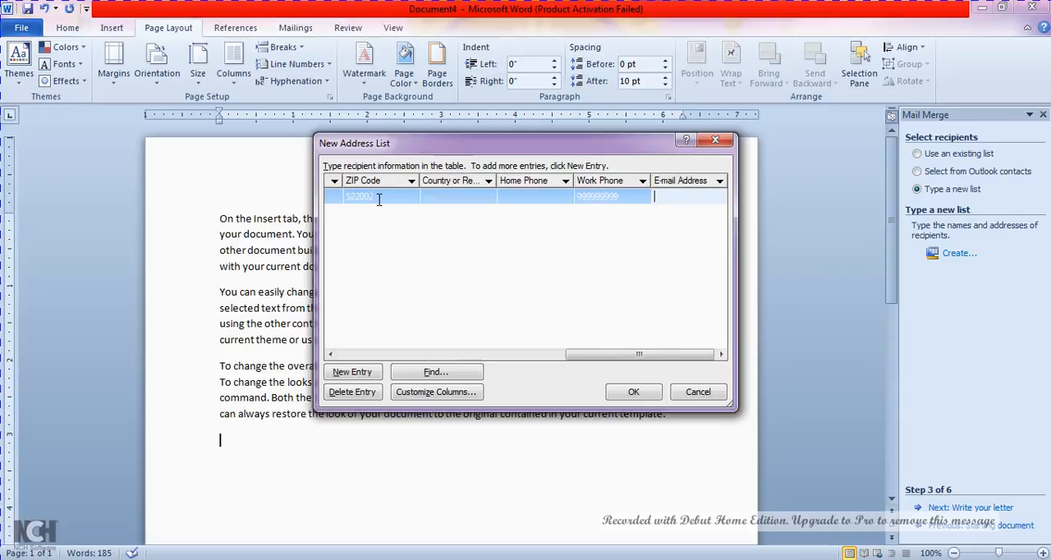
{"action": "key", "text": "Tab"}
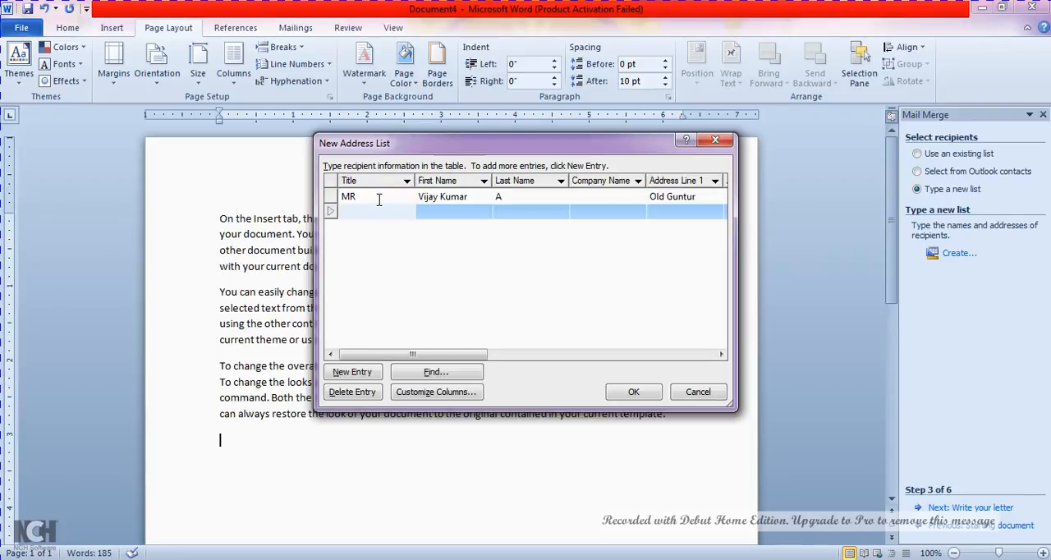
Enter the title Mr and the second recipient's first and last name in the new entry
{"action": "type", "text": "Mr"}
{"action": "key", "text": "Tab"}
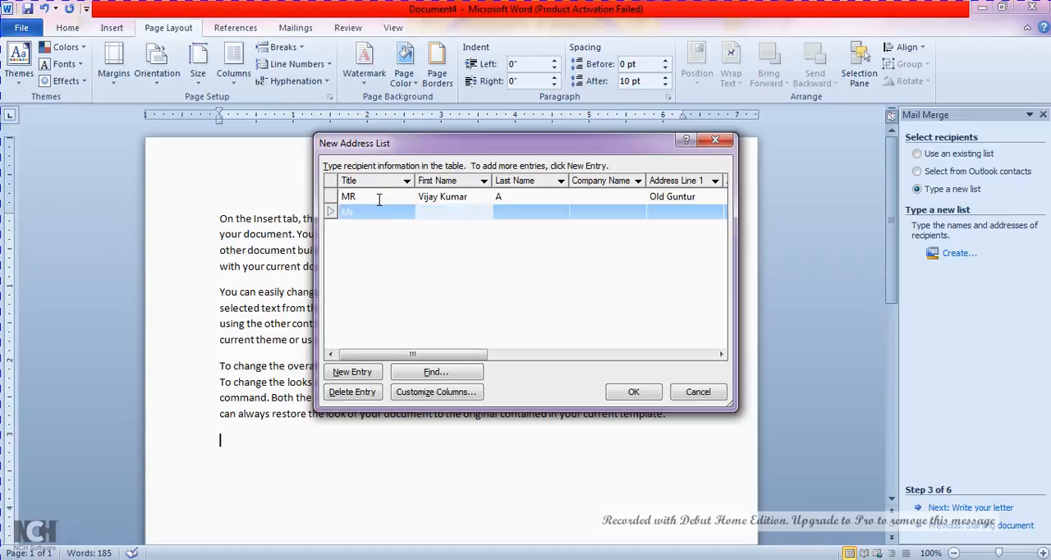
{"action": "key", "text": "Tab"}
{"action": "type", "text": "A"}
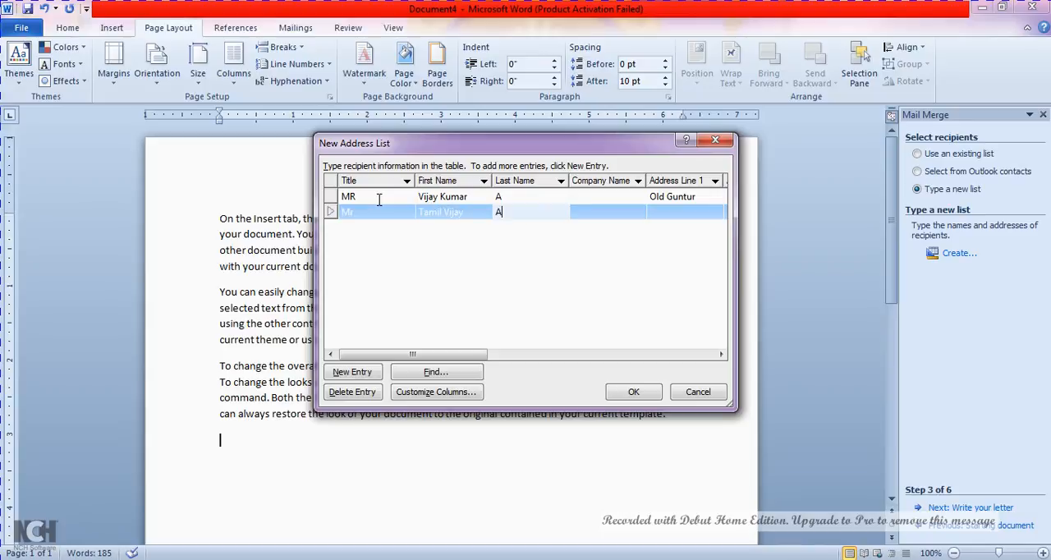
Leave the company name and Address Line 2 empty and enter the second recipient's Address Line 1 and city
{"action": "key", "text": "Tab"}
{"action": "key", "text": "Tab"}
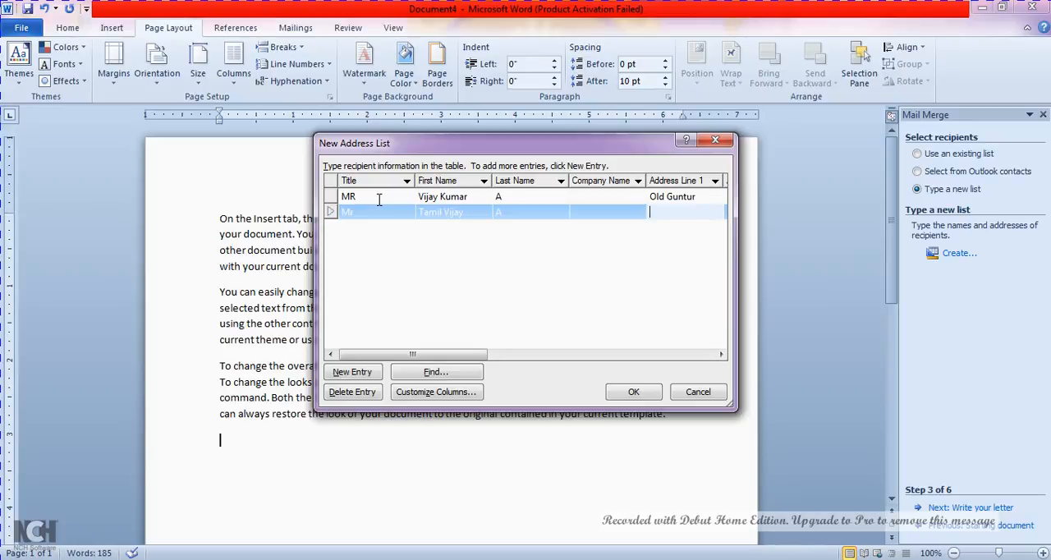
{"action": "type", "text": "Abids"}
{"action": "key", "text": "Tab"}
{"action": "key", "text": "Tab"}
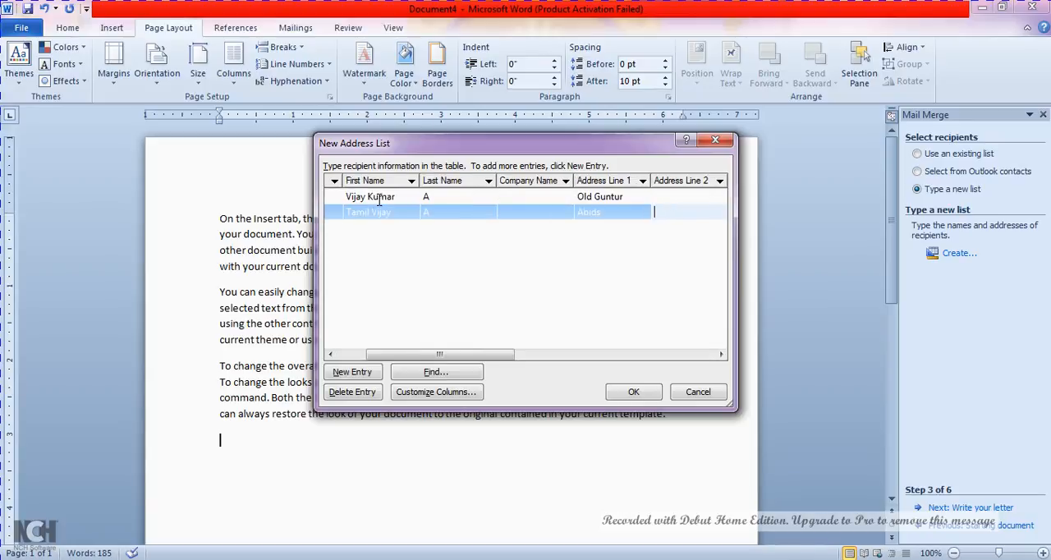
{"action": "type", "text": "Hyderabad"}
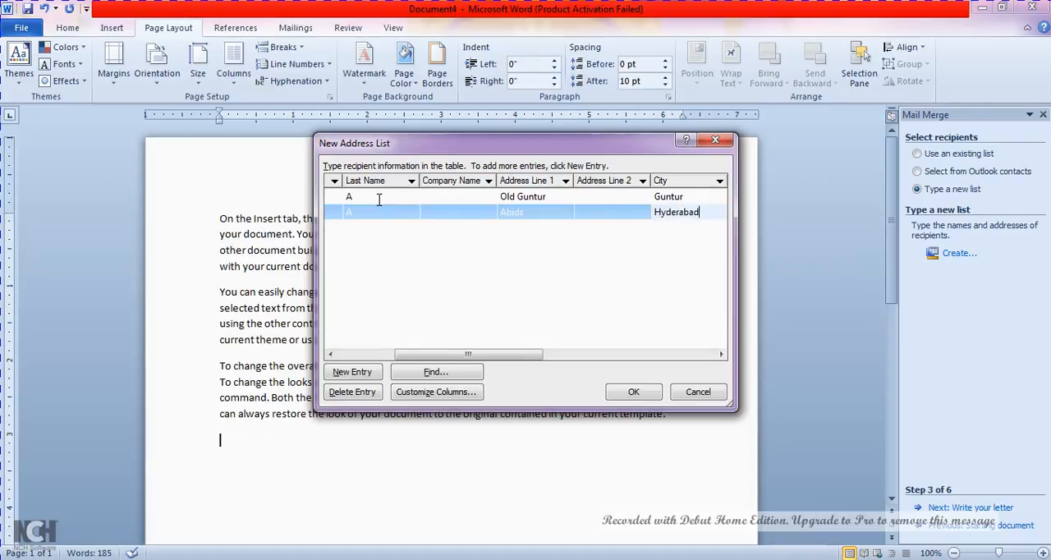
{"action": "key", "text": "Tab"}
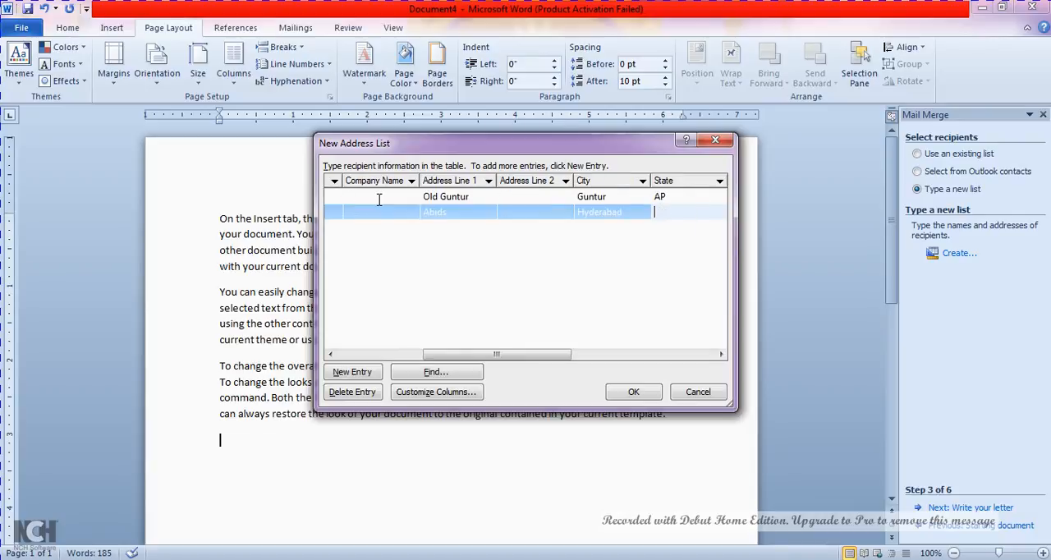
Enter the second recipient's state and six-digit ZIP code
{"action": "type", "text": "Telangana"}
{"action": "key", "text": "Tab"}
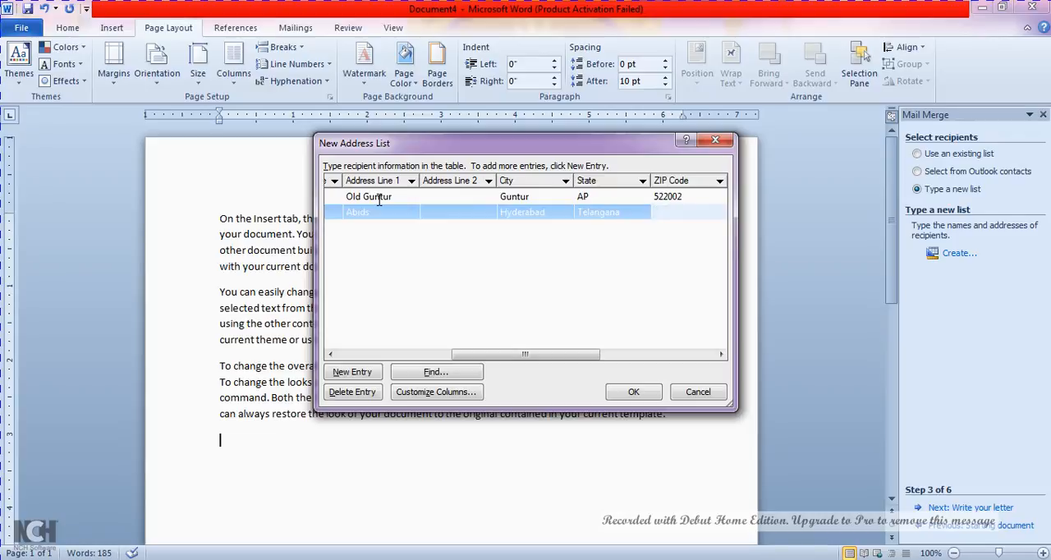
{"action": "type", "text": "50082"}
{"action": "key", "text": "Tab"}
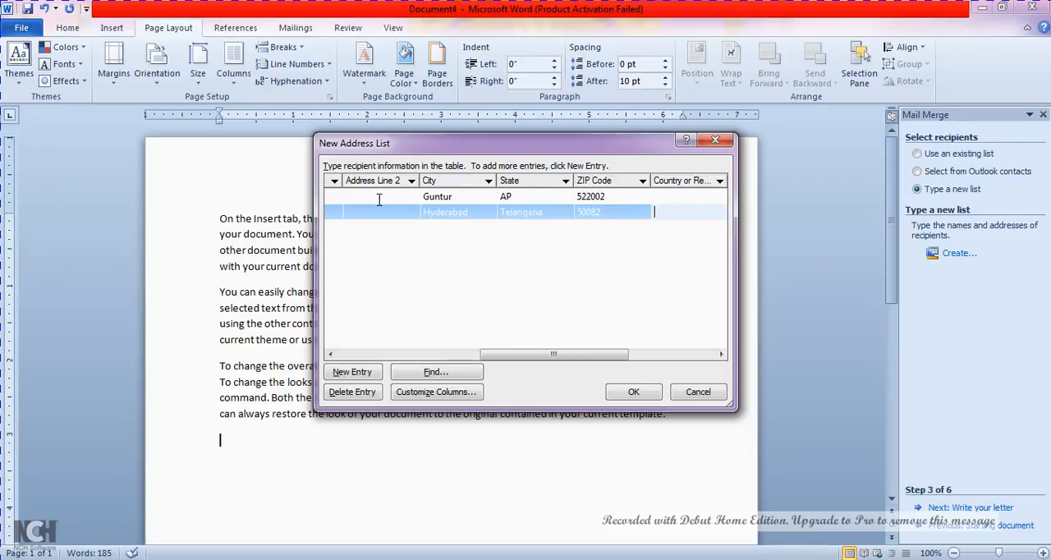
{"action": "key", "text": "shift+Tab"}
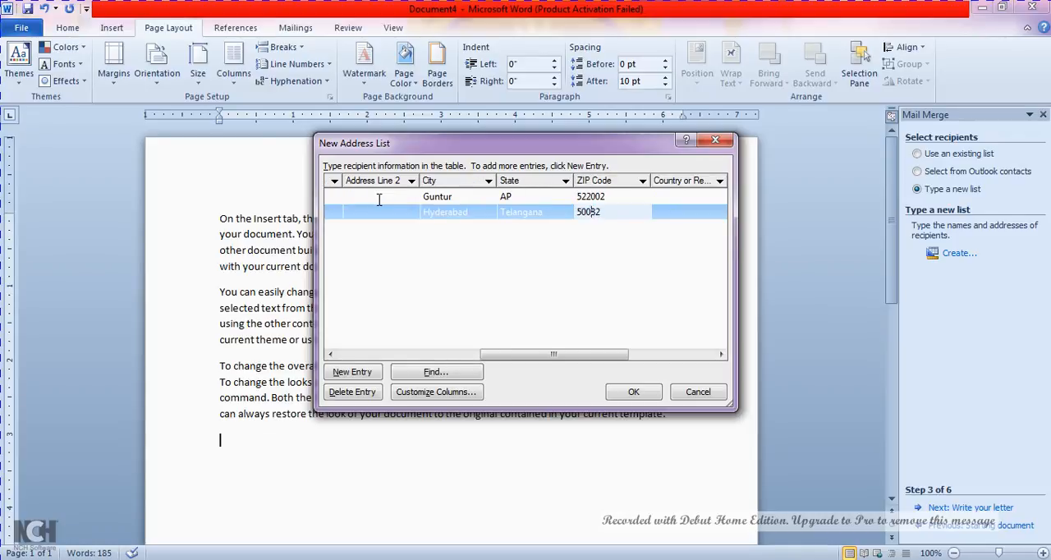
Enter the second recipient's work phone, leaving country, home phone and e-mail address empty, and add a third entry
{"action": "key", "text": "Tab"}
{"action": "key", "text": "Tab"}
{"action": "key", "text": "Tab"}
{"action": "type", "text": "88888"}
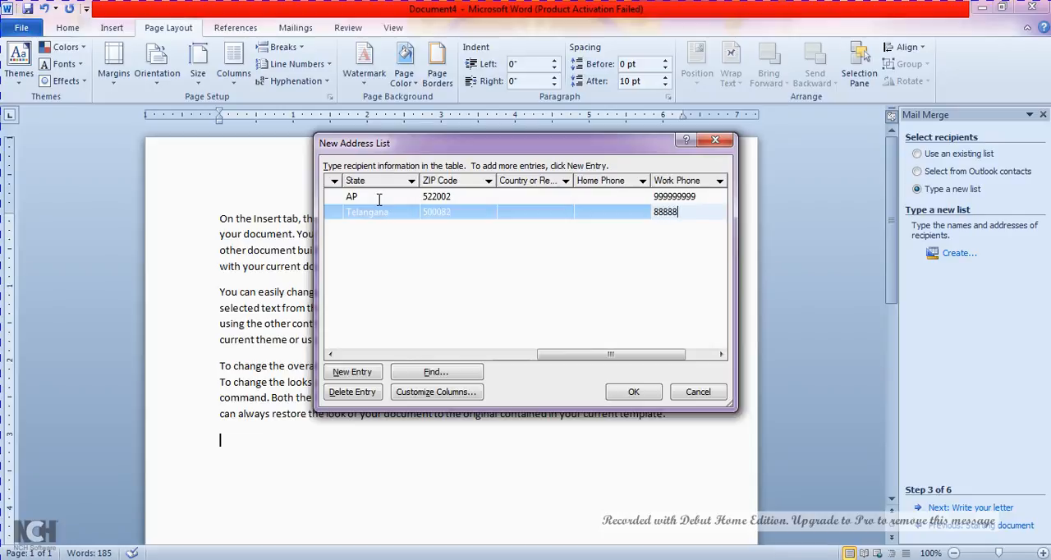
{"action": "type", "text": "888"}
{"action": "key", "text": "Tab"}
{"action": "key", "text": "Tab"}
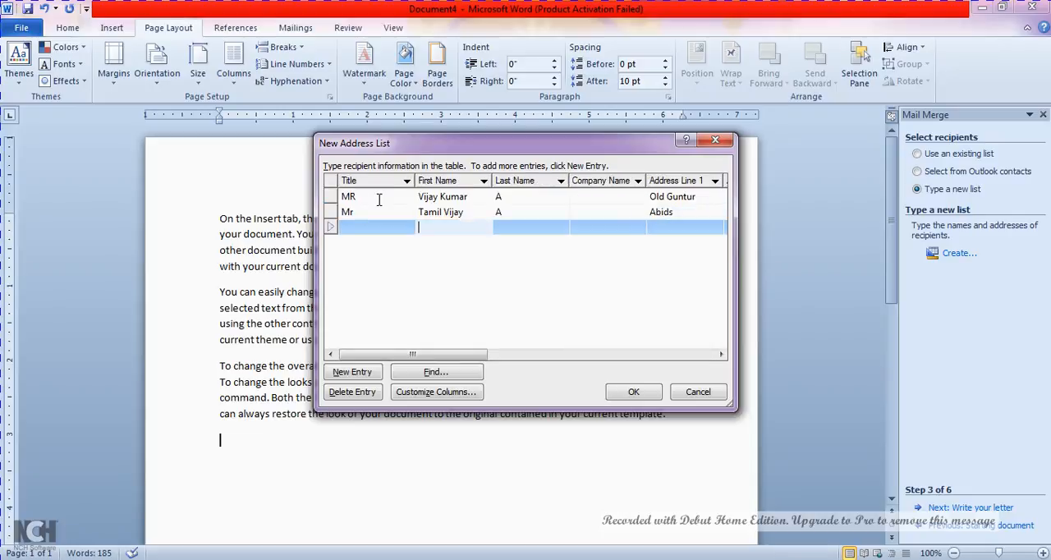
Enter the title Mrs and the third recipient's first and last name in the new entry
{"action": "type", "text": "M"}
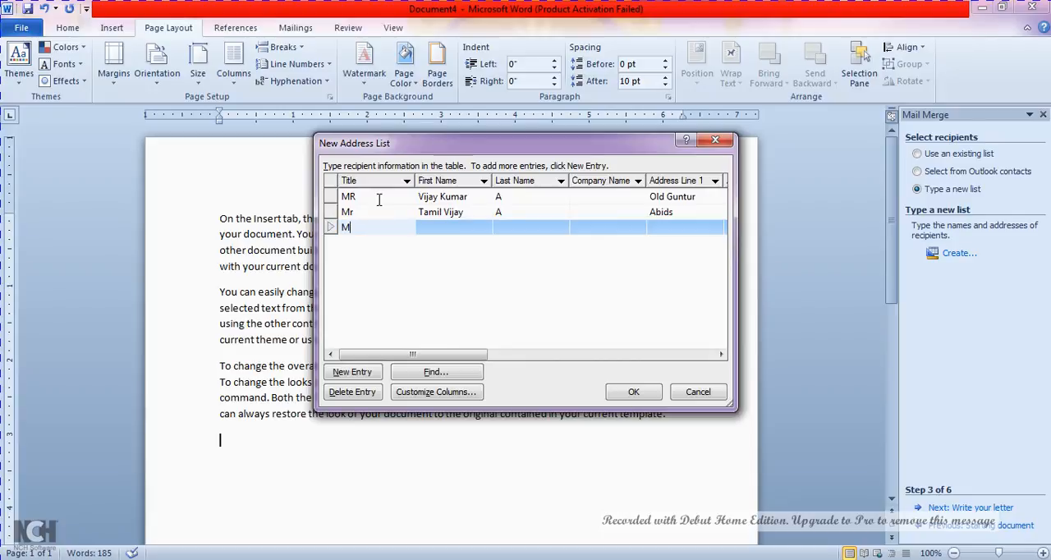
{"action": "type", "text": "r."}
{"action": "key", "text": "BackSpace"}
{"action": "type", "text": "s"}
{"action": "key", "text": "Tab"}
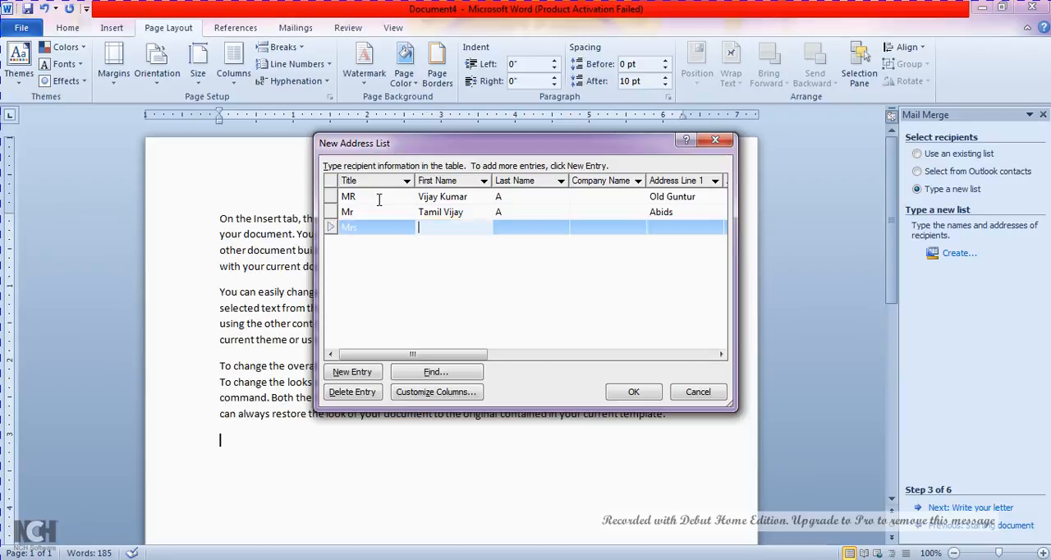
{"action": "type", "text": "Rani"}
{"action": "key", "text": "Tab"}
{"action": "type", "text": "A"}
Leave the third recipient's company name empty and enter Address Line 1
{"action": "key", "text": "Tab"}
{"action": "key", "text": "Tab"}
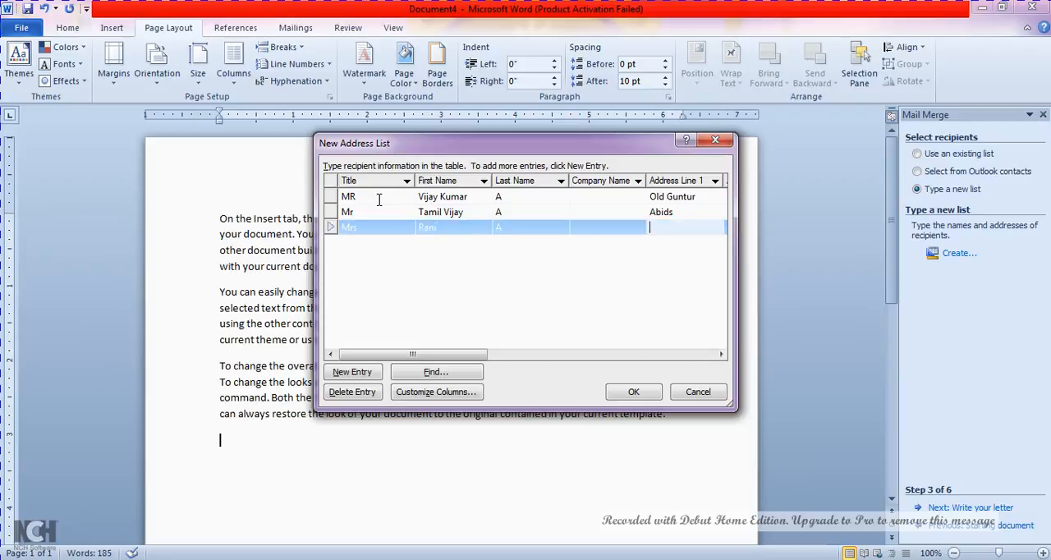
{"action": "type", "text": "Chen"}
{"action": "key", "text": "BackSpace"}
{"action": "key", "text": "BackSpace"}
{"action": "key", "text": "BackSpace"}
{"action": "key", "text": "BackSpace"}
{"action": "type", "text": "Near Railwaystateio"}
Leave the third recipient's Address Line 2 empty and enter the city
{"action": "key", "text": "Tab"}
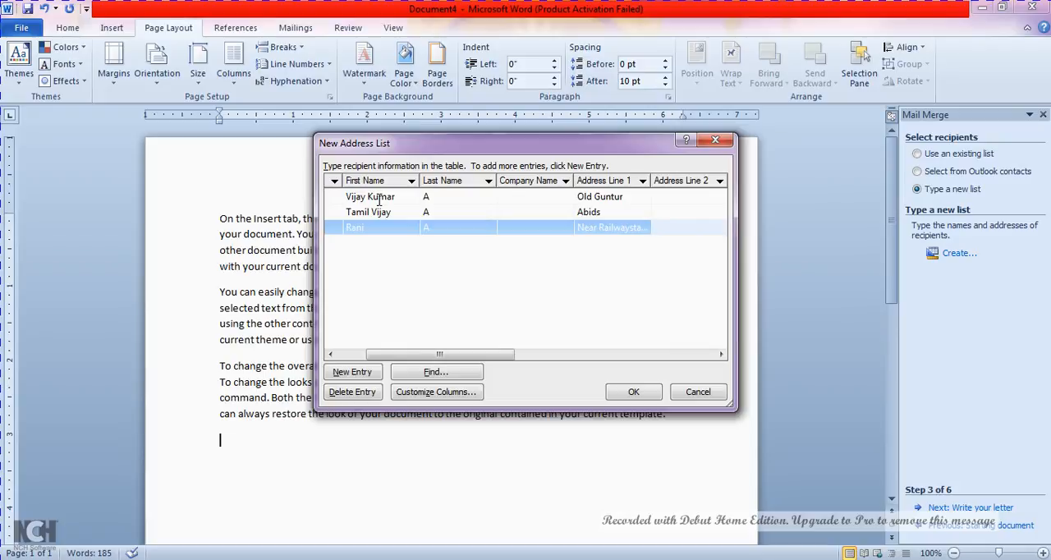
{"action": "key", "text": "Tab"}
{"action": "type", "text": "Chen"}
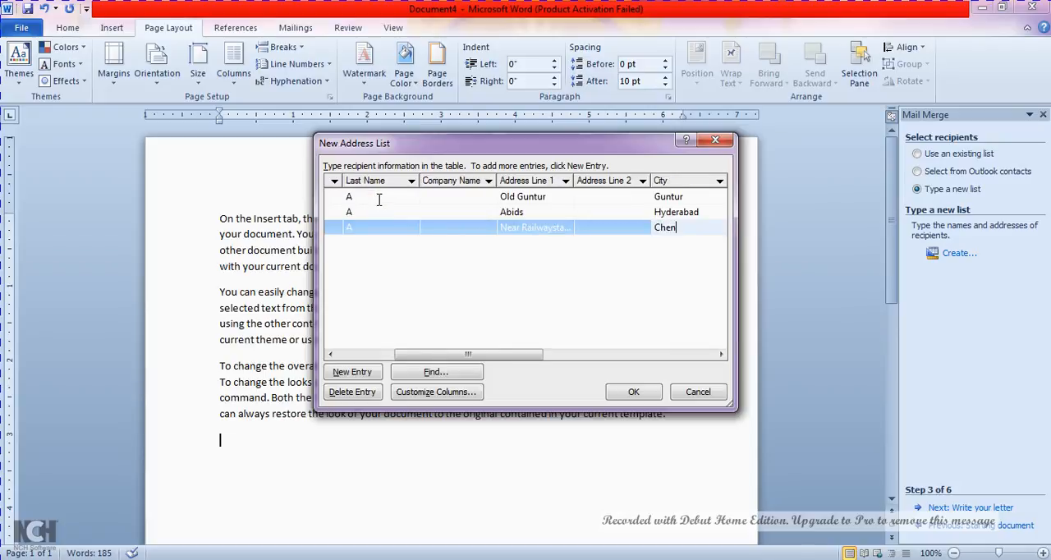
{"action": "type", "text": "nai"}
{"action": "key", "text": "Tab"}
{"action": "key", "text": "Tab"}
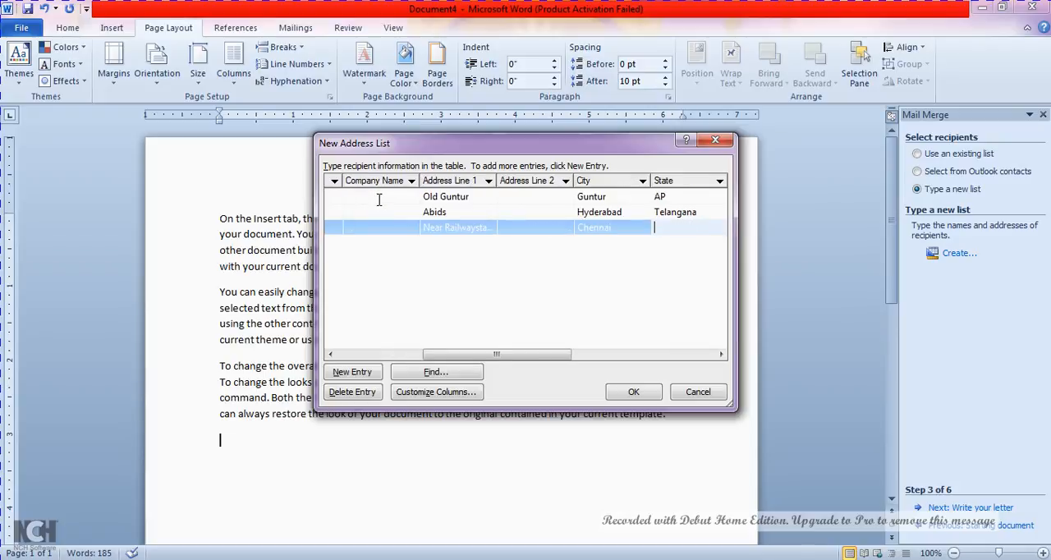
Enter the third recipient's state, written as one word
{"action": "key", "text": "shift+Tab"}
{"action": "type", "text": "Ta"}
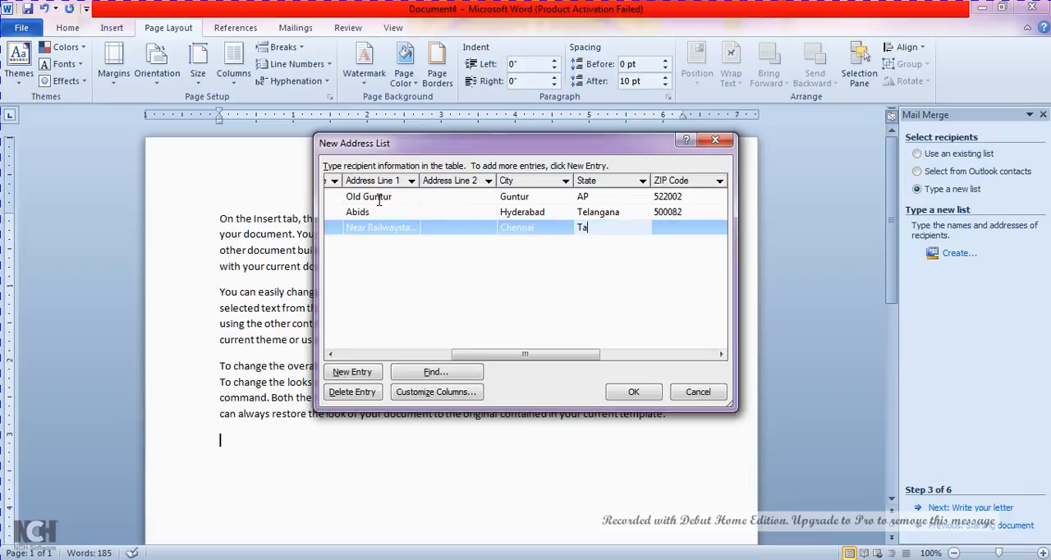
{"action": "type", "text": "miol"}
{"action": "key", "text": "BackSpace"}
{"action": "key", "text": "BackSpace"}
{"action": "type", "text": "l Nadu"}
{"action": "key", "text": "BackSpace"}
{"action": "key", "text": "Delete"}
{"action": "type", "text": "n"}
{"action": "key", "text": "Tab"}
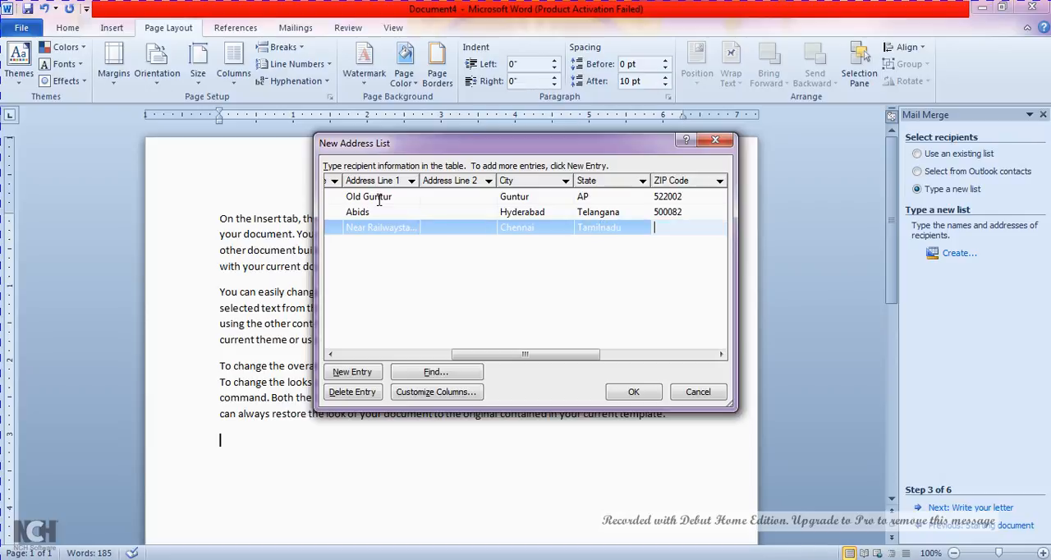
Enter the third recipient's six-digit ZIP code
{"action": "type", "text": "60080"}
{"action": "type", "text": "0"}
{"action": "type", "text": "12"}
{"action": "key", "text": "Tab"}
{"action": "key", "text": "Tab"}
{"action": "key", "text": "Tab"}
{"action": "key", "text": "Tab"}
Enter the third recipient's work phone, leaving country, home phone and e-mail address empty, and add a blank fourth entry
{"action": "key", "text": "shift+Tab"}
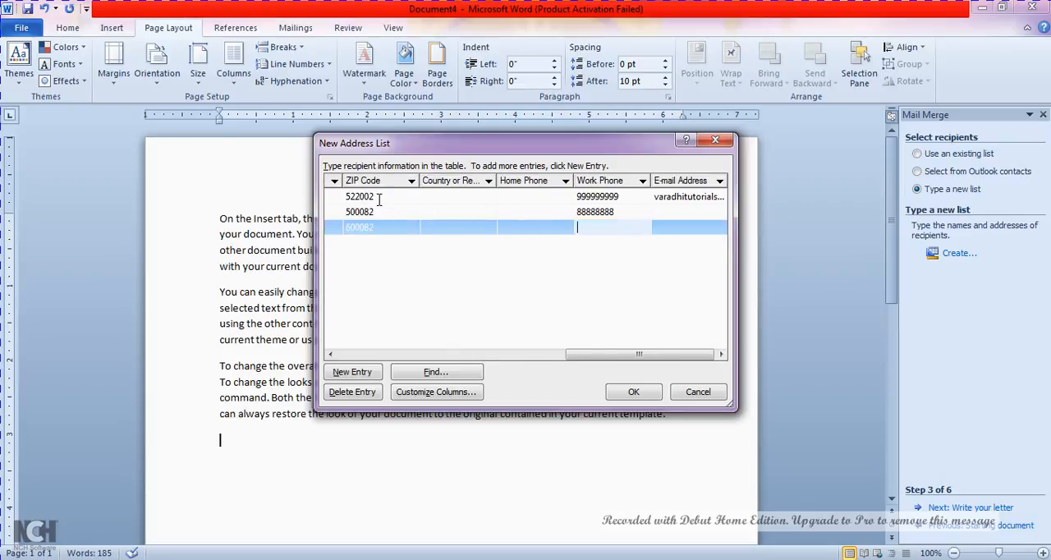
{"action": "type", "text": "777777777"}
{"action": "key", "text": "Tab"}
{"action": "key", "text": "Tab"}
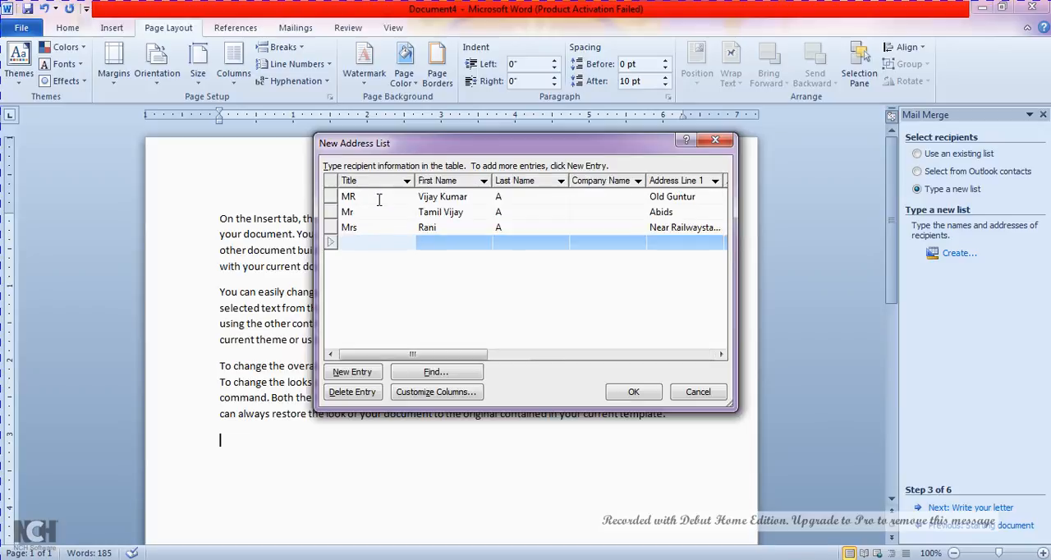
Finish the address list and save it as "mailmerge" in the My Data Sources folder
{"action": "left_click", "coordinate": [632, 391]}
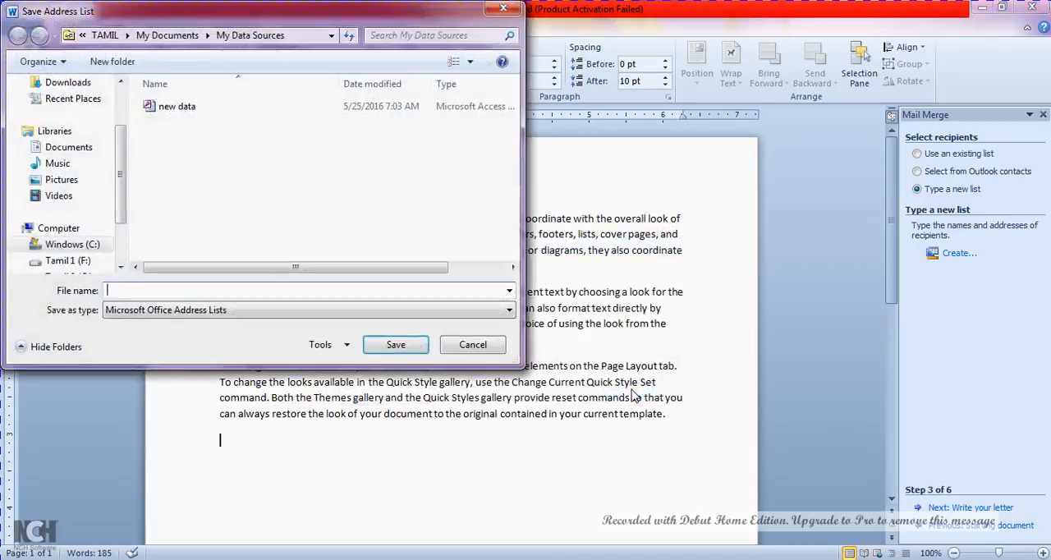
{"action": "left_click", "coordinate": [204, 112]}
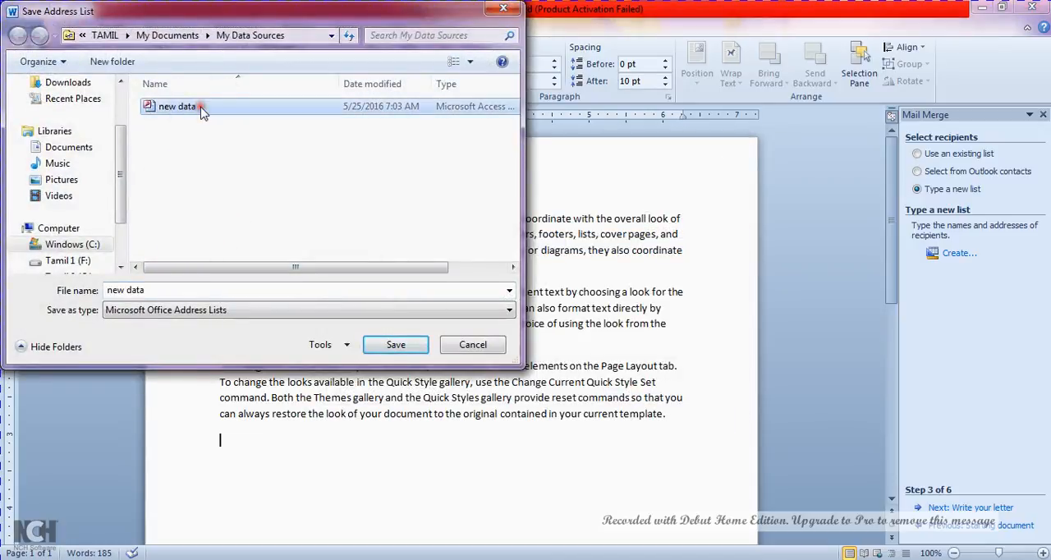
{"action": "left_click", "coordinate": [184, 293]}
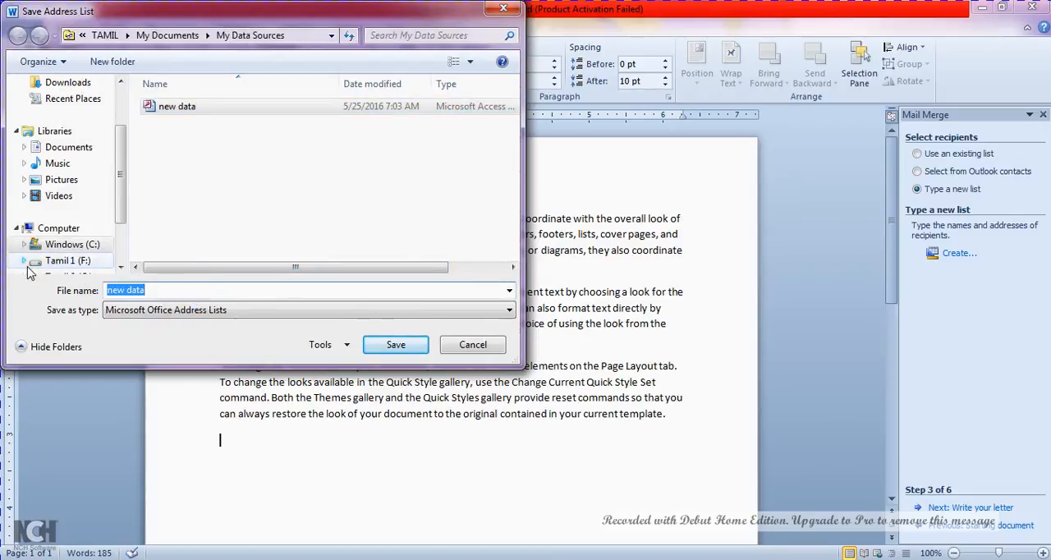
{"action": "type", "text": "mail"}
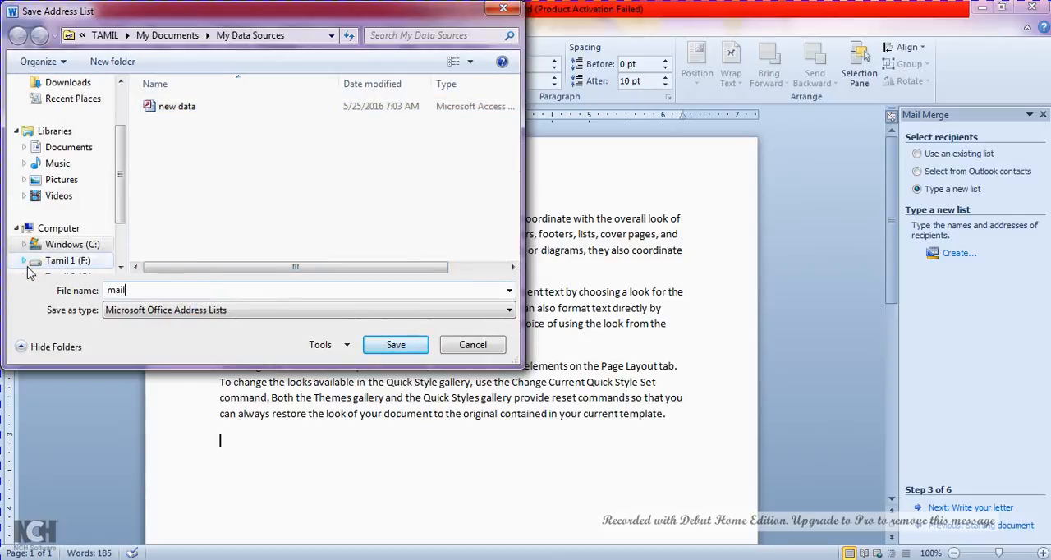
{"action": "type", "text": "merge"}
{"action": "left_click", "coordinate": [402, 345]}
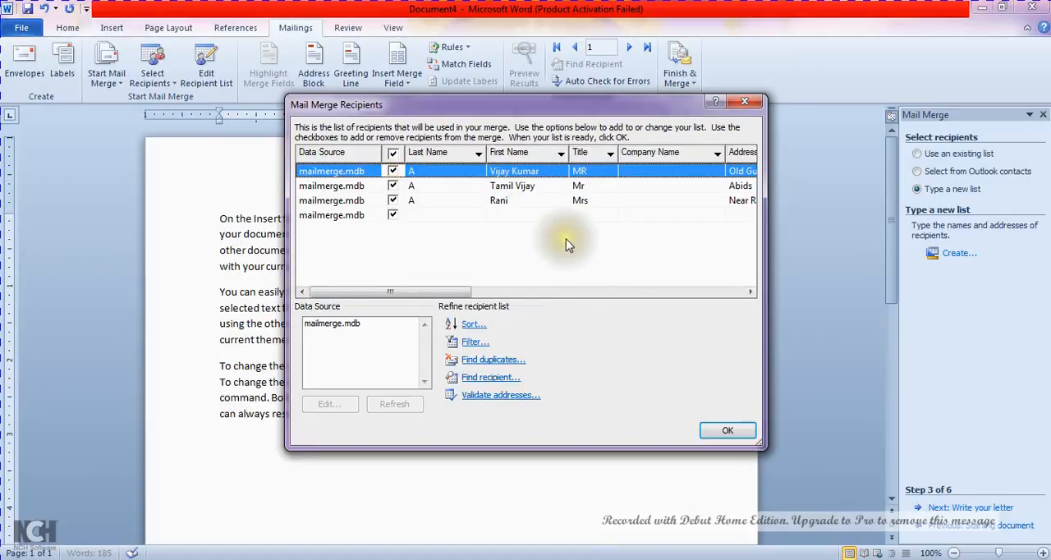
Accept all the listed mail merge recipients and continue to the letter-writing stage of the wizard
{"action": "left_click", "coordinate": [726, 431]}
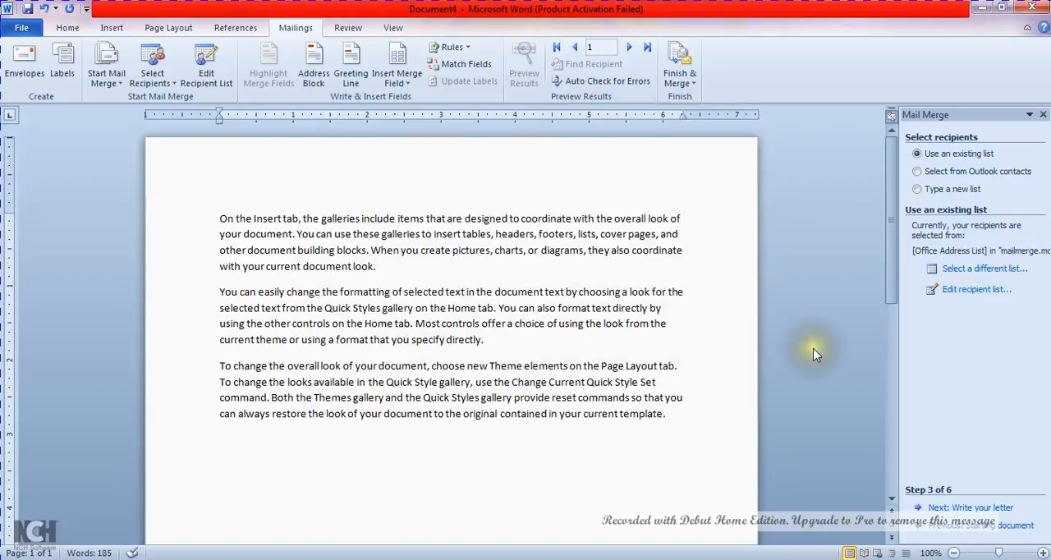
{"action": "left_click", "coordinate": [987, 511]}
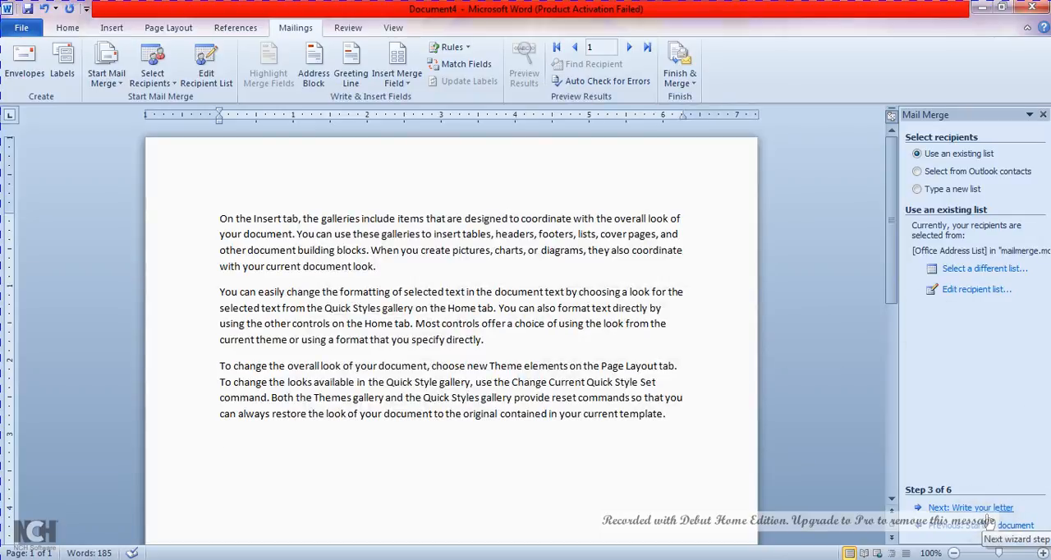
{"action": "left_click", "coordinate": [988, 514]}
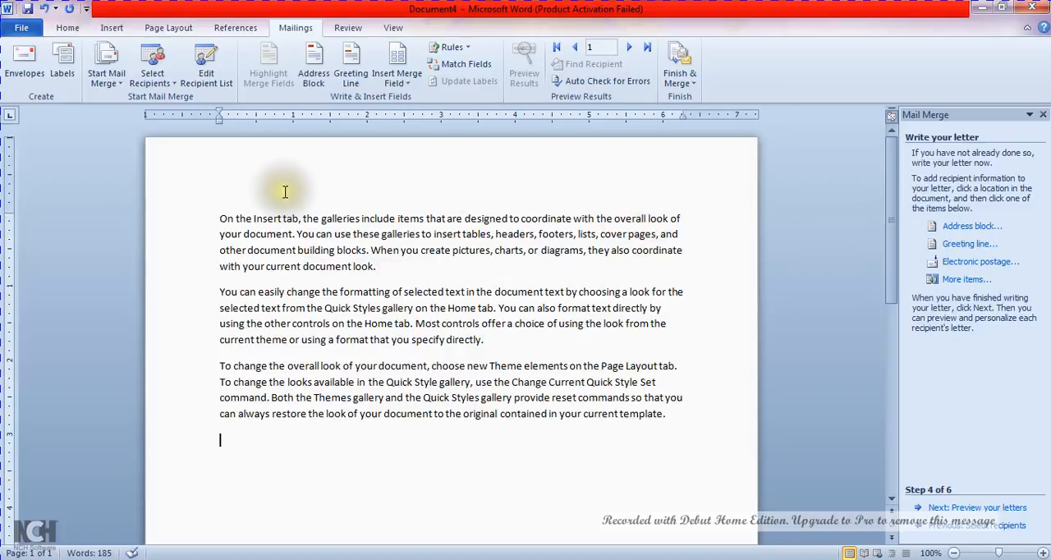
Add an empty line above the first paragraph and insert an address block there with the default address elements
{"action": "left_click", "coordinate": [243, 198]}
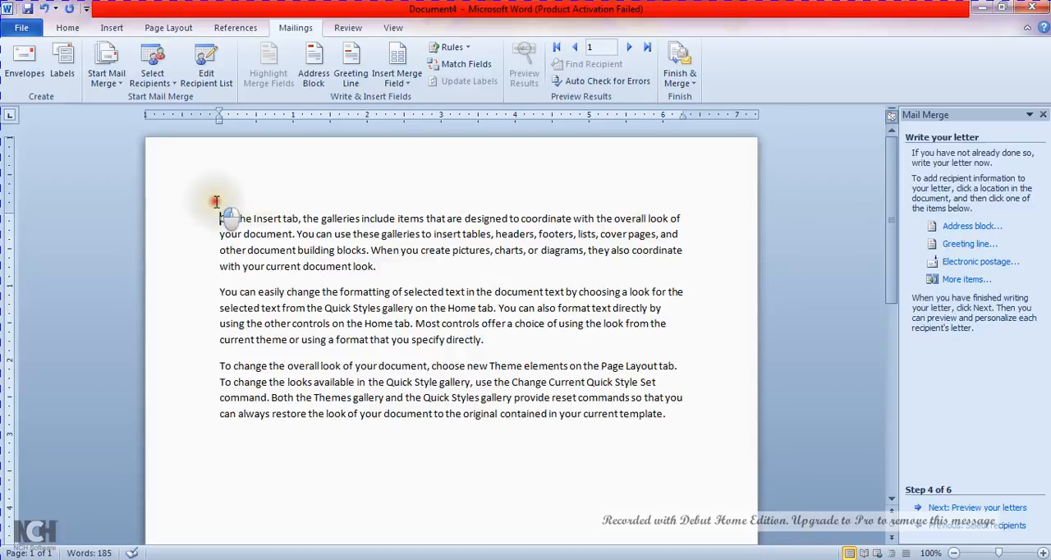
{"action": "key", "text": "Return"}
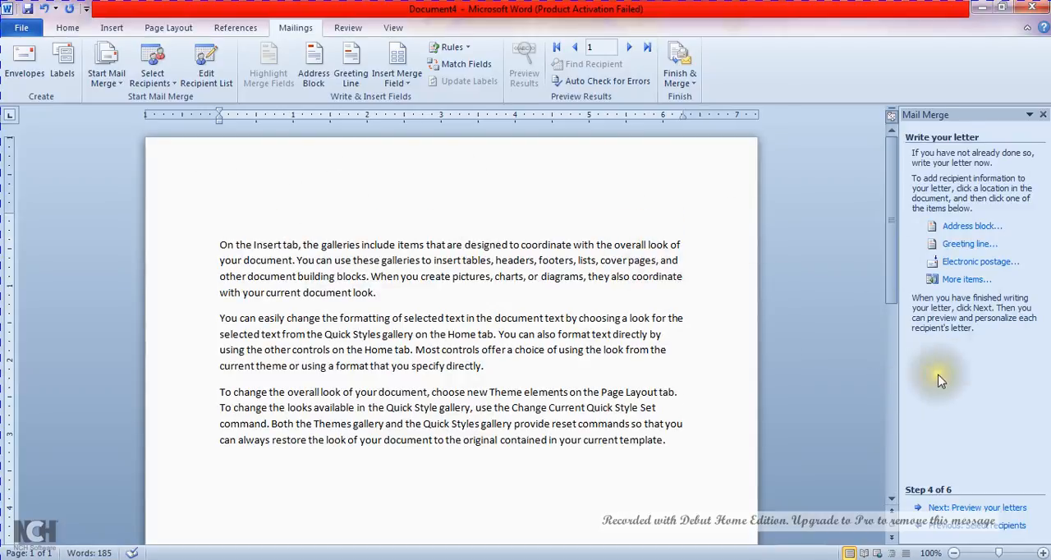
{"action": "left_click", "coordinate": [978, 231]}
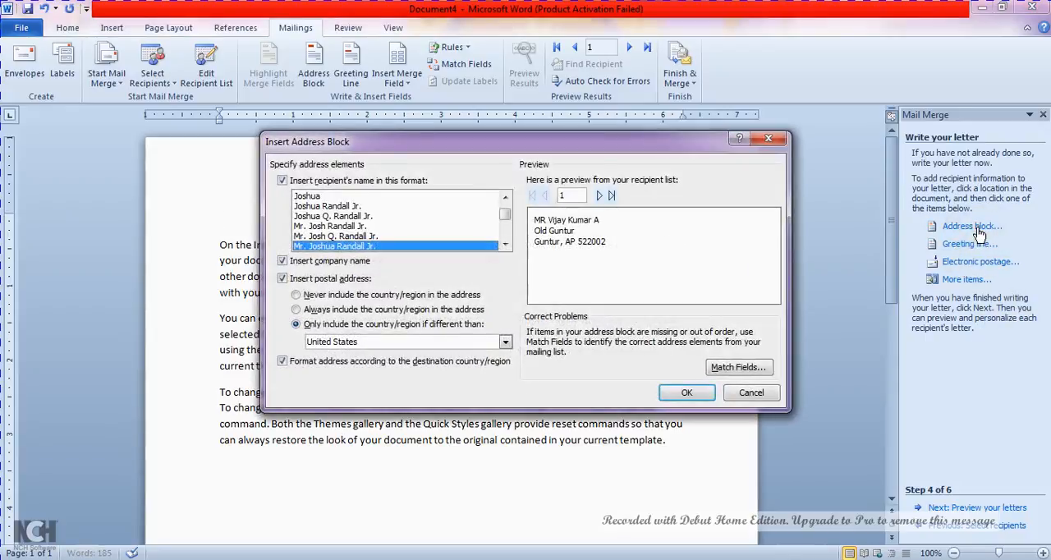
{"action": "left_click", "coordinate": [688, 393]}
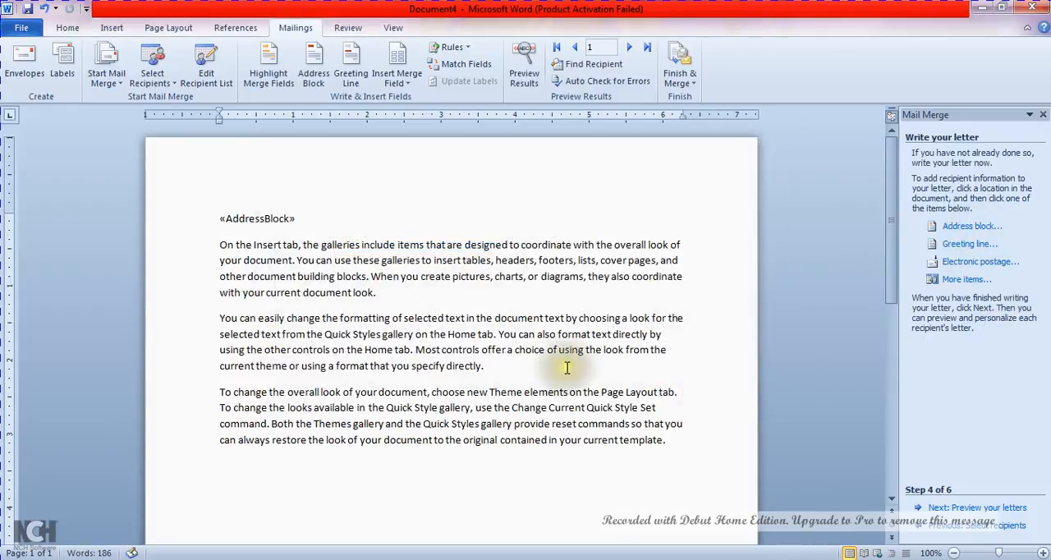
Insert a greeting line in the format "Dear Mr. Randall," on a new line below the address block, and decline the electronic postage add-ins
{"action": "left_click", "coordinate": [963, 248]}
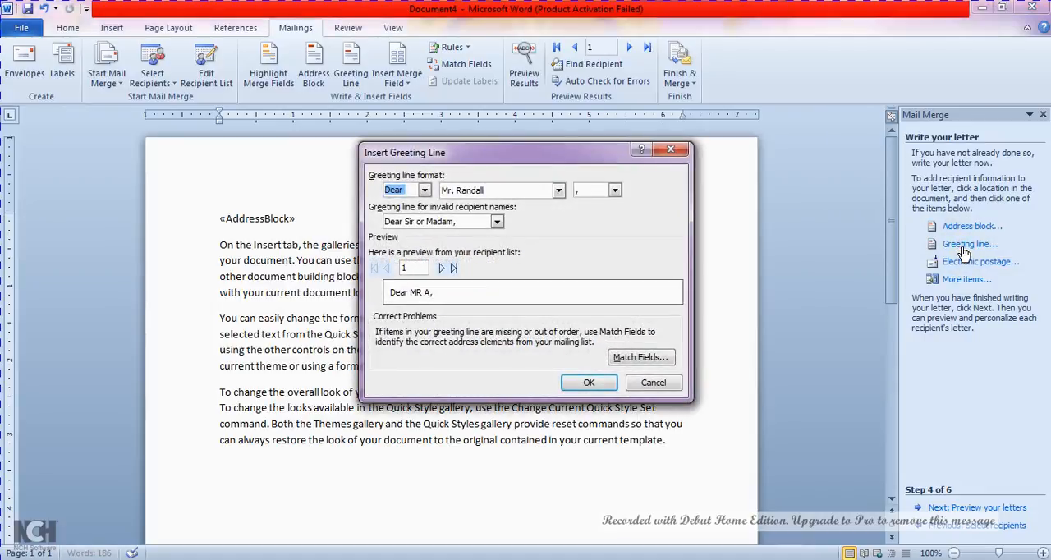
{"action": "key", "text": "Return"}
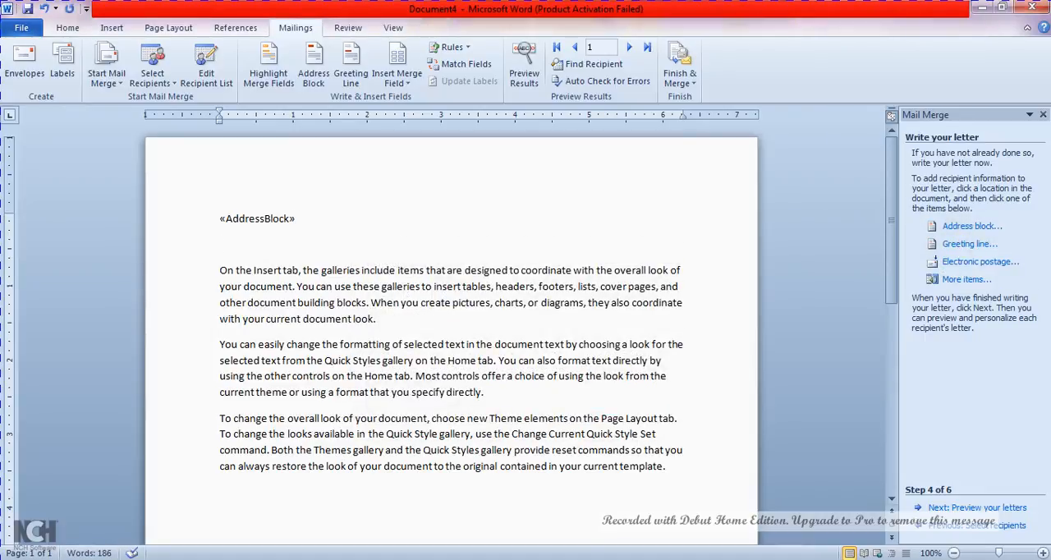
{"action": "left_click", "coordinate": [983, 244]}
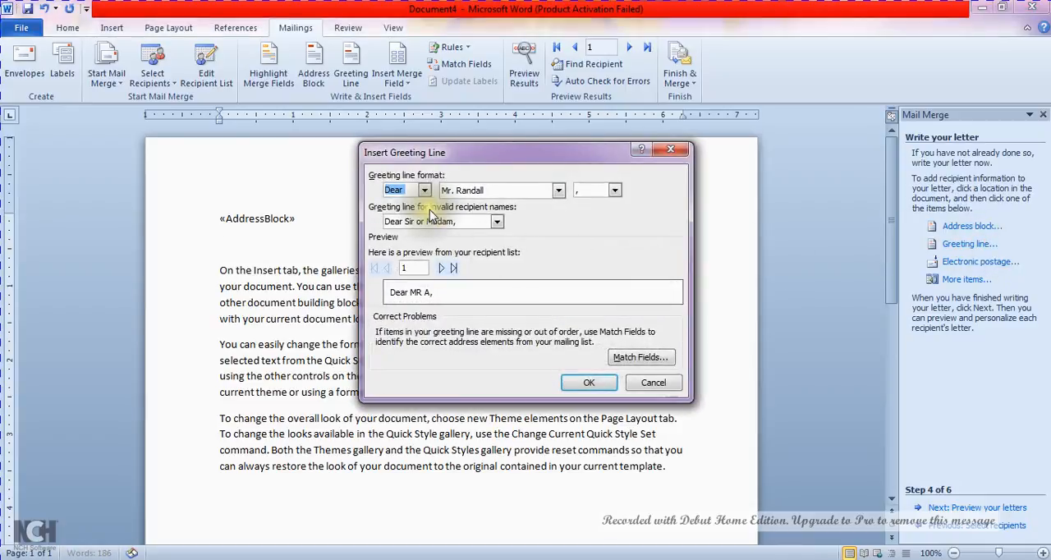
{"action": "left_click", "coordinate": [559, 192]}
{"action": "left_click", "coordinate": [560, 194]}
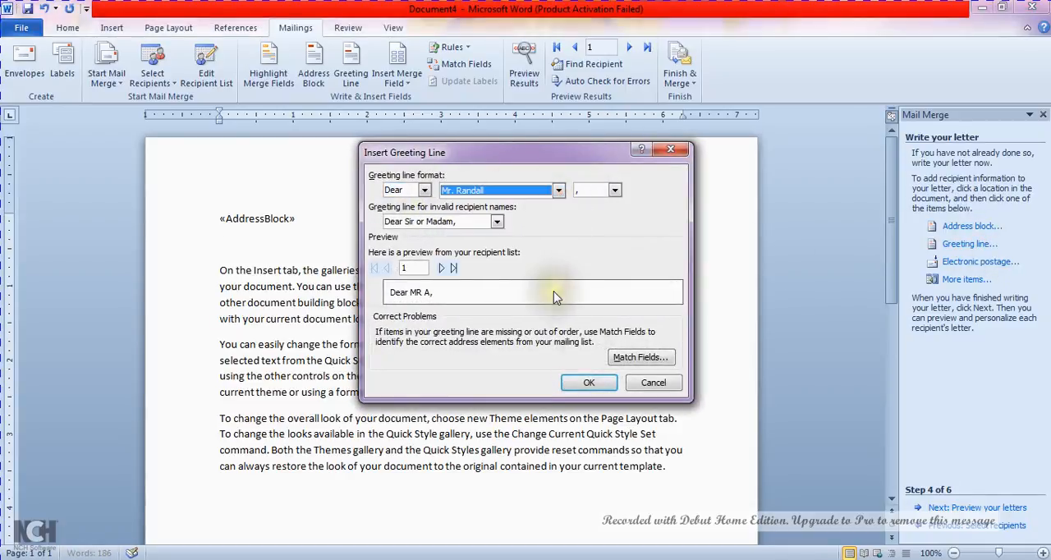
{"action": "left_click", "coordinate": [589, 384]}
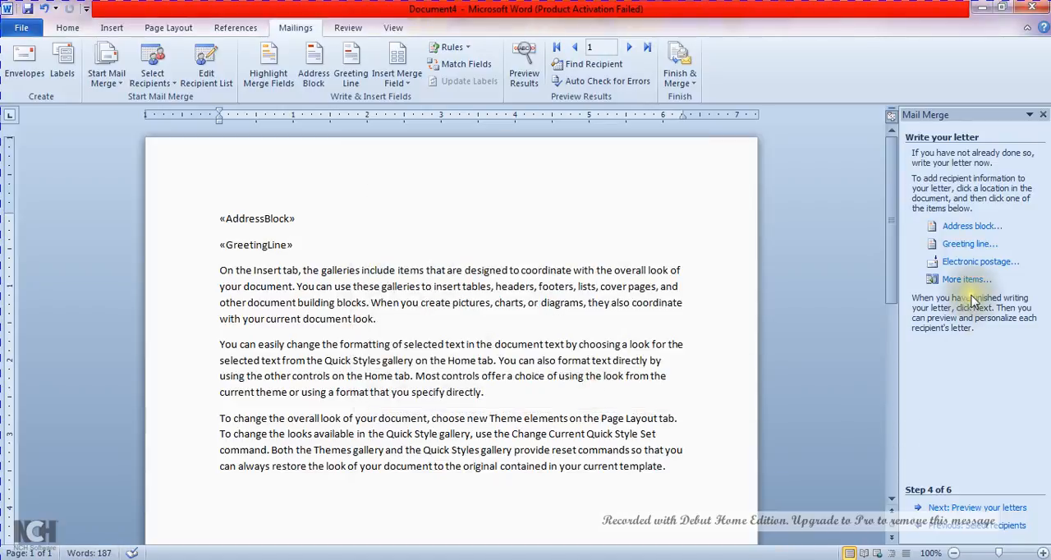
{"action": "left_click", "coordinate": [985, 262]}
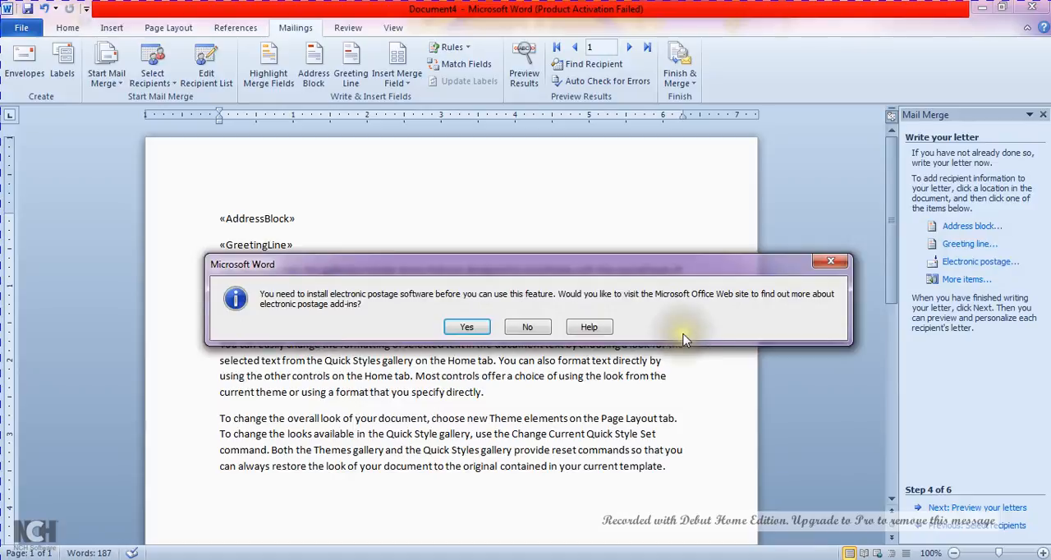
{"action": "left_click", "coordinate": [529, 327]}
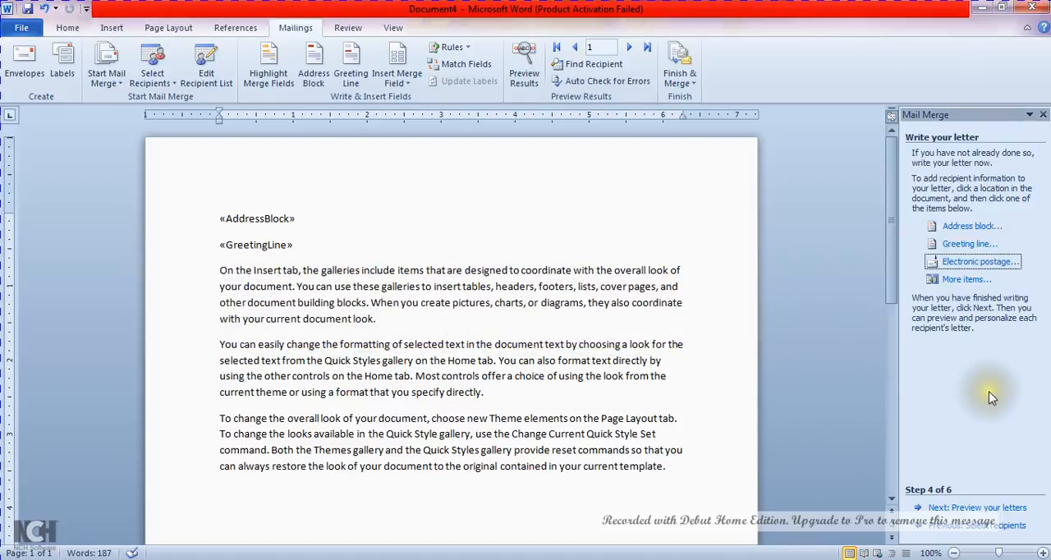
Continue to the letter preview stage and go back and forth through the merged letters for recipients 1 to 3
{"action": "left_click", "coordinate": [977, 507]}
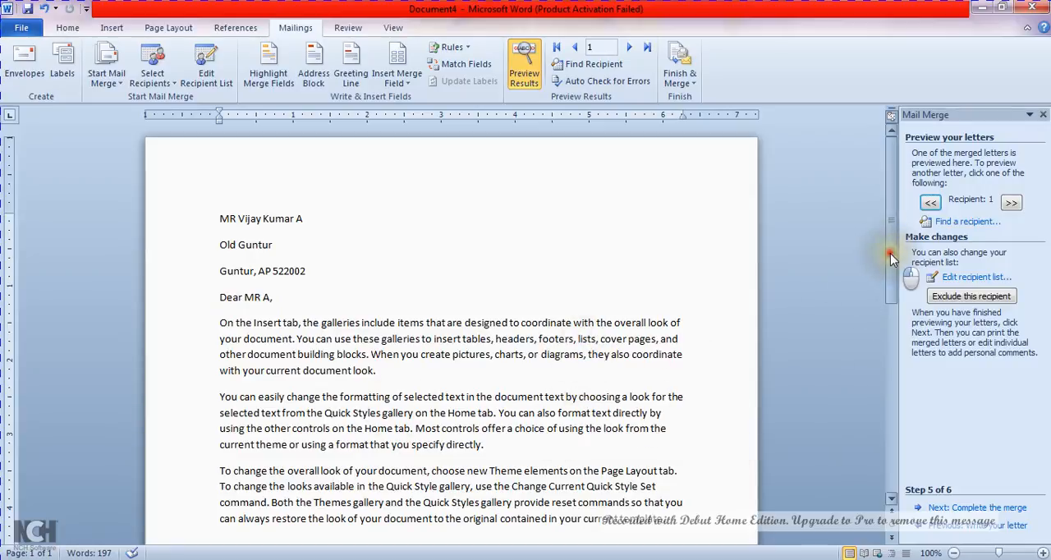
{"action": "left_click_drag", "start_coordinate": [891, 248], "coordinate": [889, 300]}
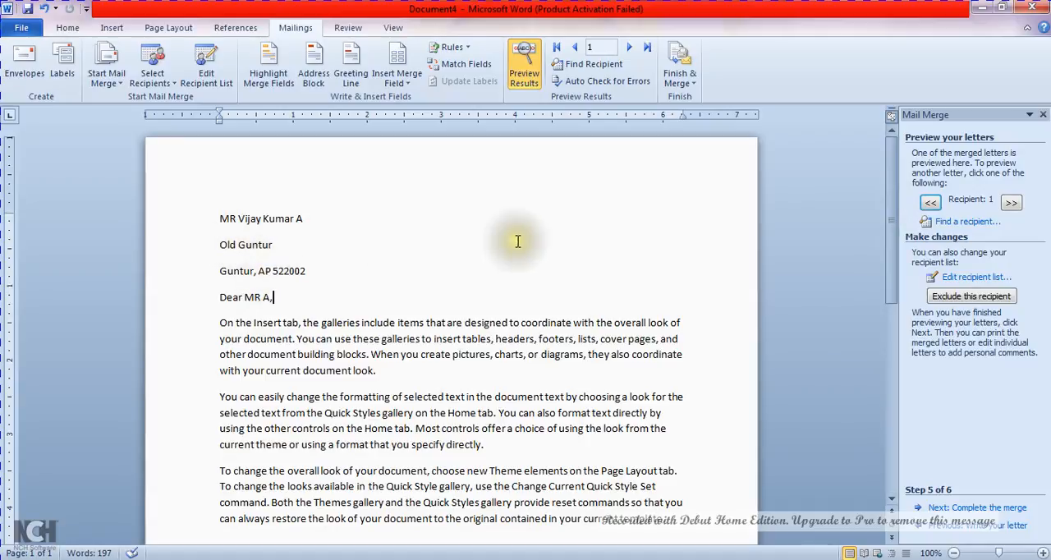
{"action": "left_click", "coordinate": [1011, 205]}
{"action": "left_click", "coordinate": [1011, 204]}
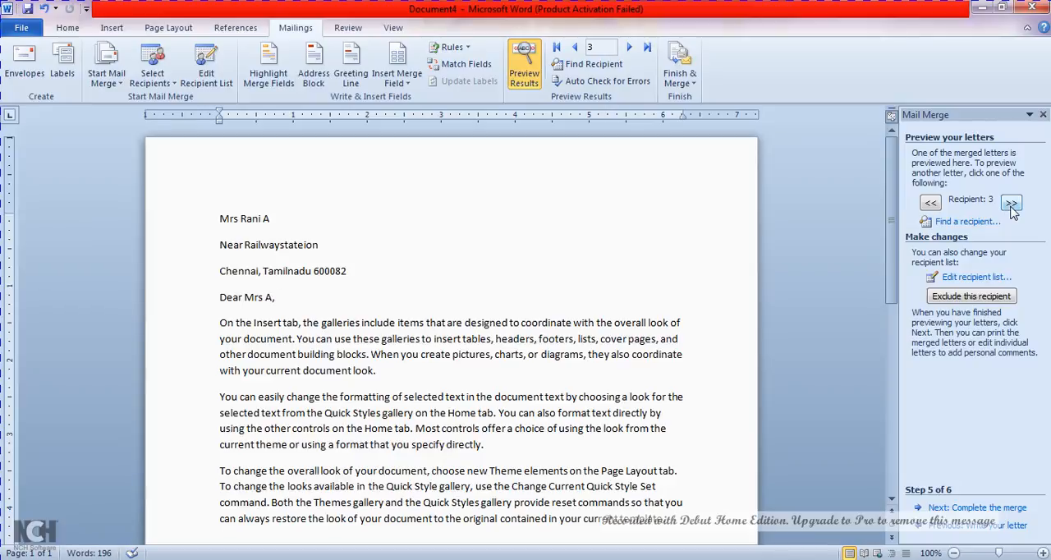
{"action": "left_click", "coordinate": [931, 204]}
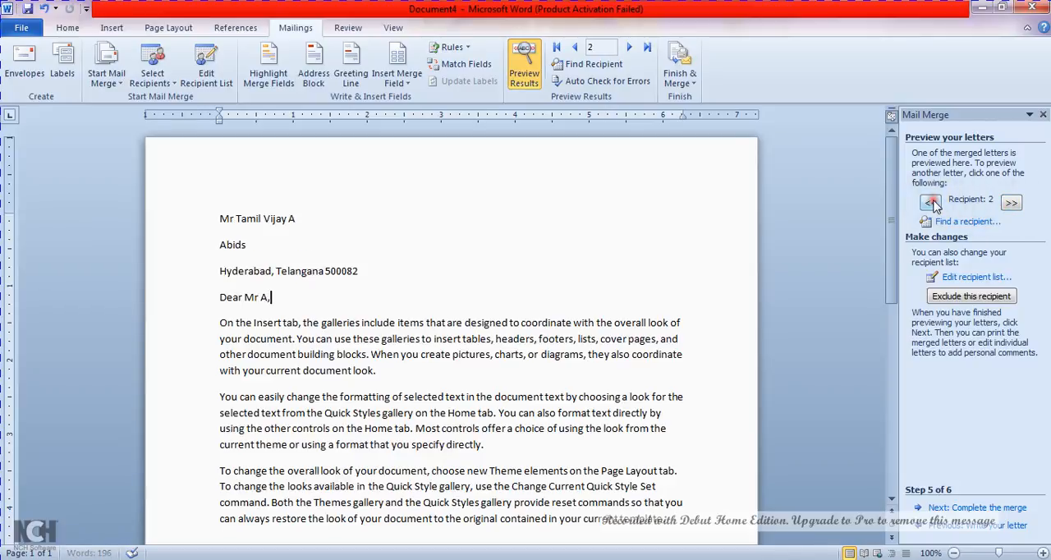
{"action": "left_click", "coordinate": [932, 204]}
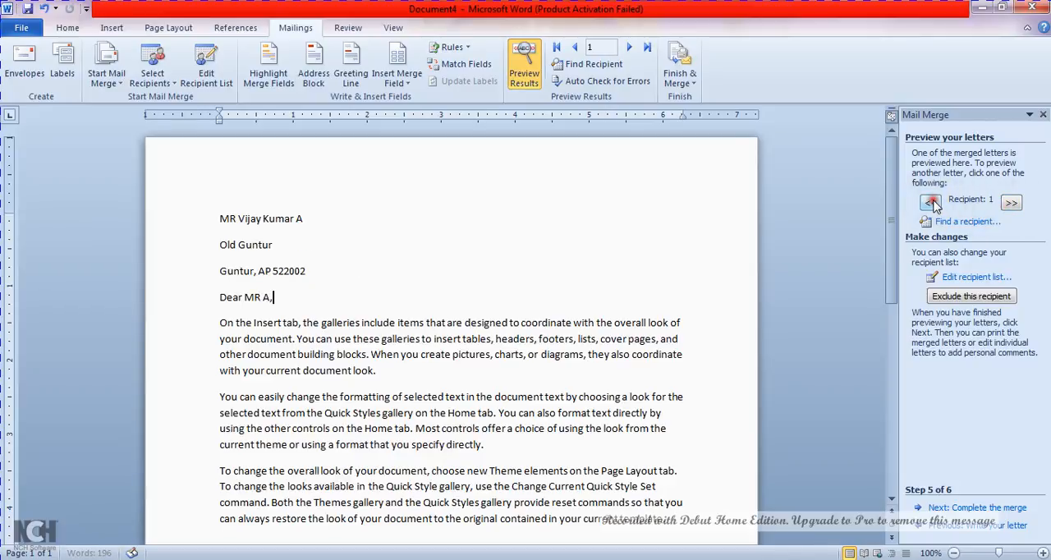
{"action": "left_click", "coordinate": [1011, 204]}
{"action": "left_click", "coordinate": [1010, 204]}
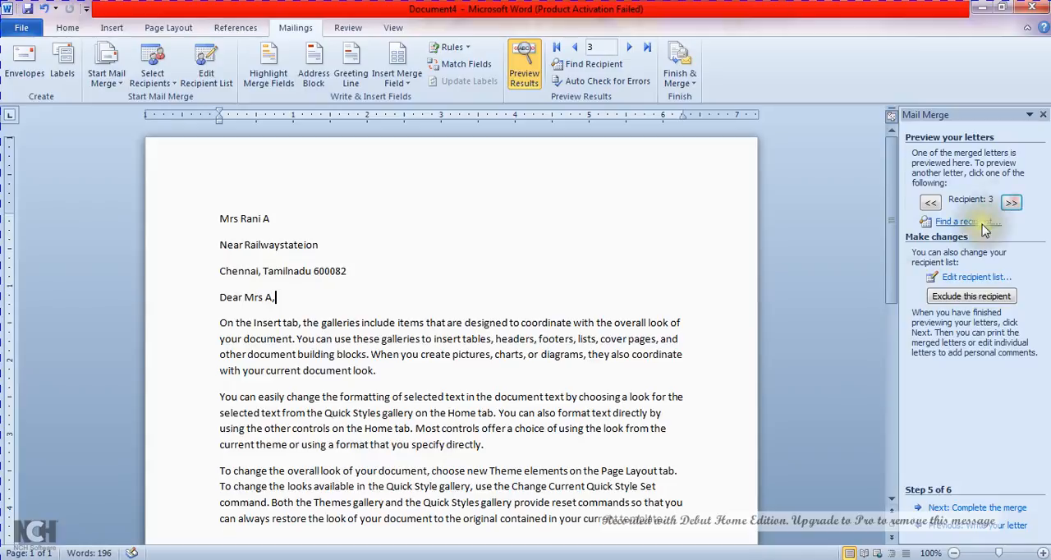
Continue to the completion stage of the merge and view the print settings for all records, cancelling without printing
{"action": "left_click", "coordinate": [978, 508]}
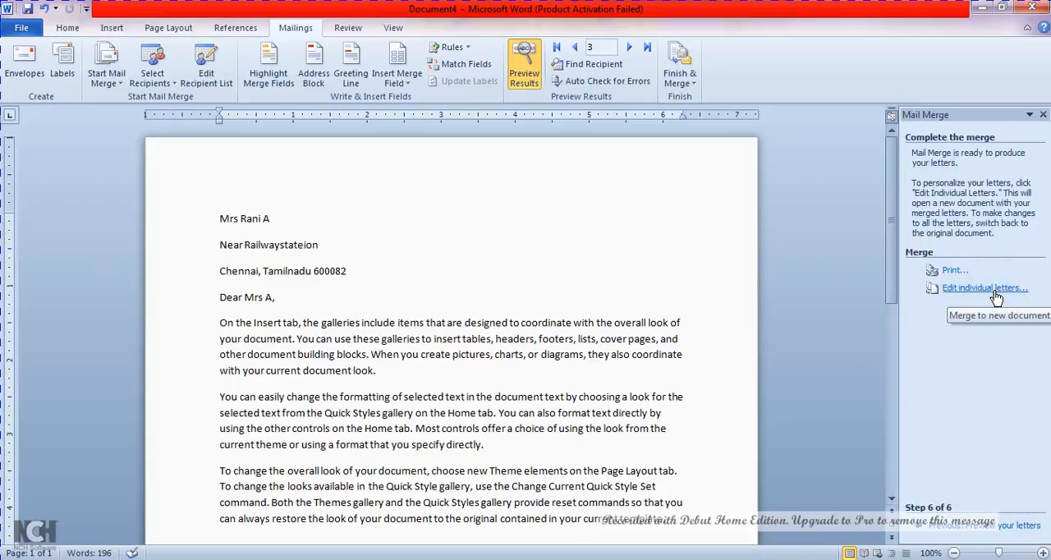
{"action": "left_click", "coordinate": [1012, 528]}
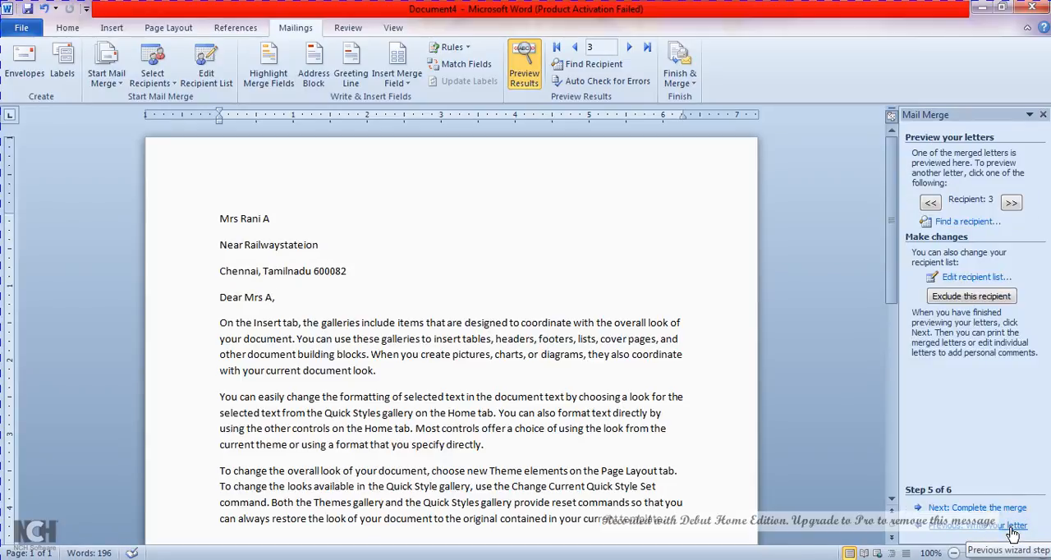
{"action": "left_click", "coordinate": [987, 508]}
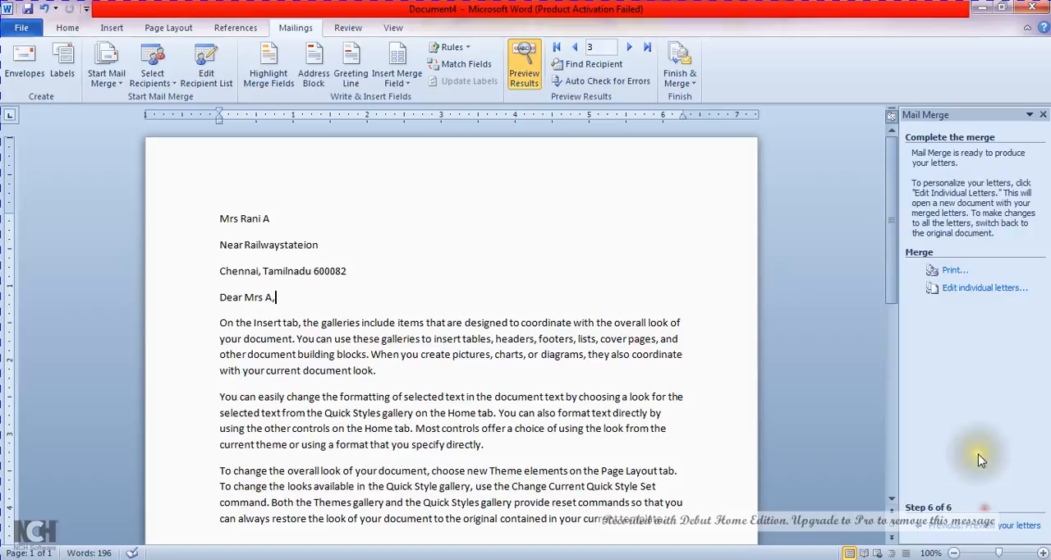
{"action": "left_click", "coordinate": [952, 274]}
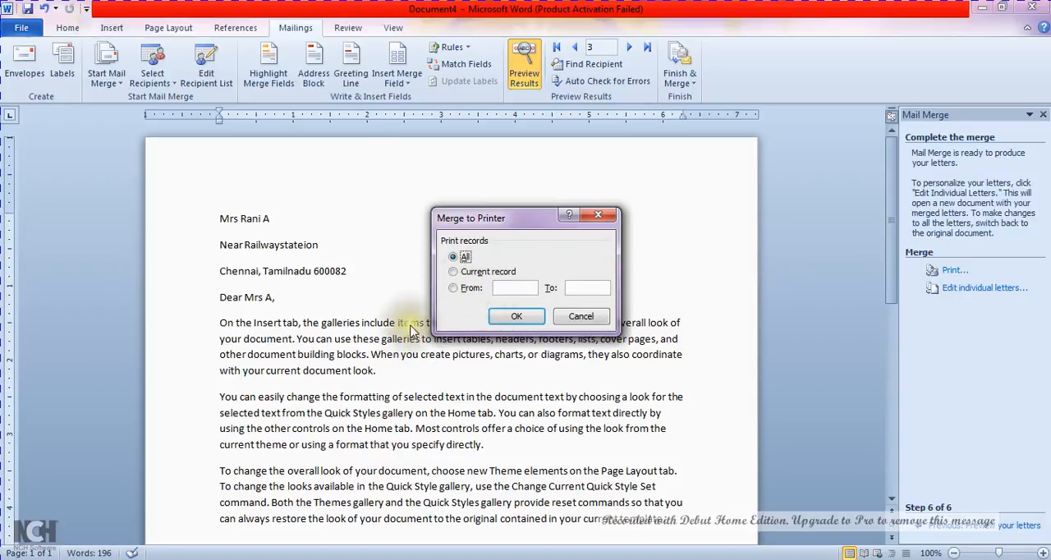
{"action": "left_click", "coordinate": [517, 317]}
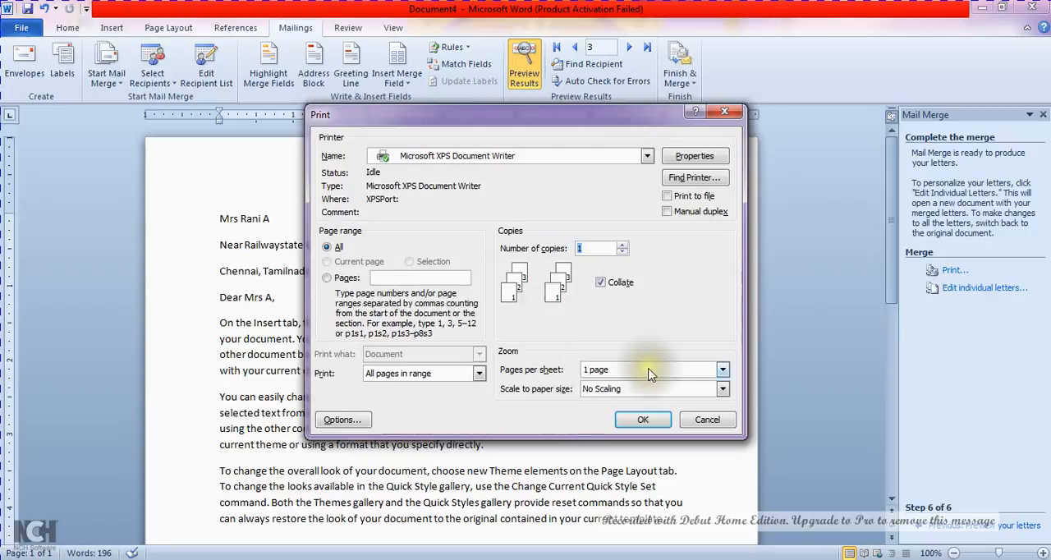
{"action": "left_click", "coordinate": [707, 420]}
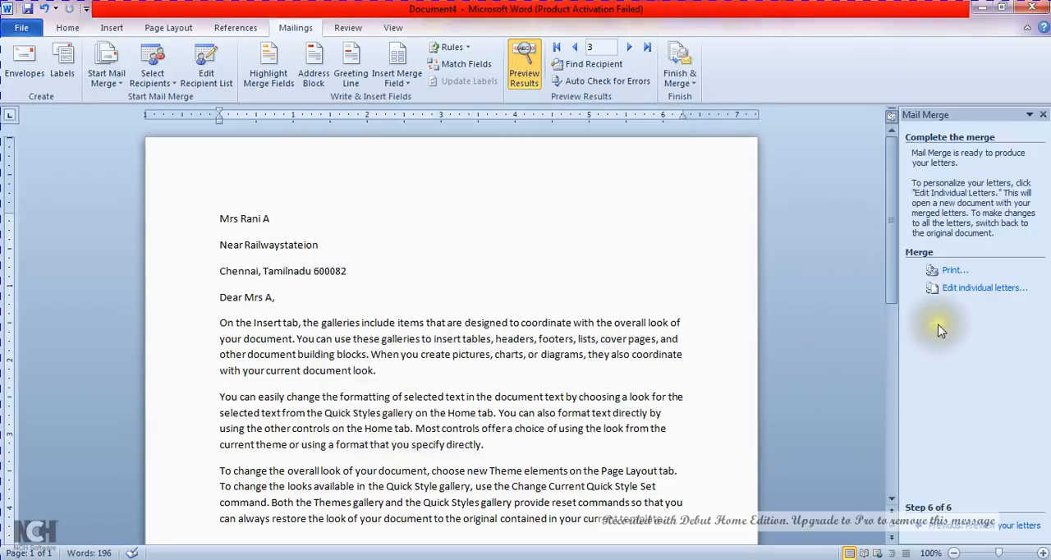
Merge all records into a new document of individual letters and look through its first page
{"action": "left_click", "coordinate": [975, 289]}
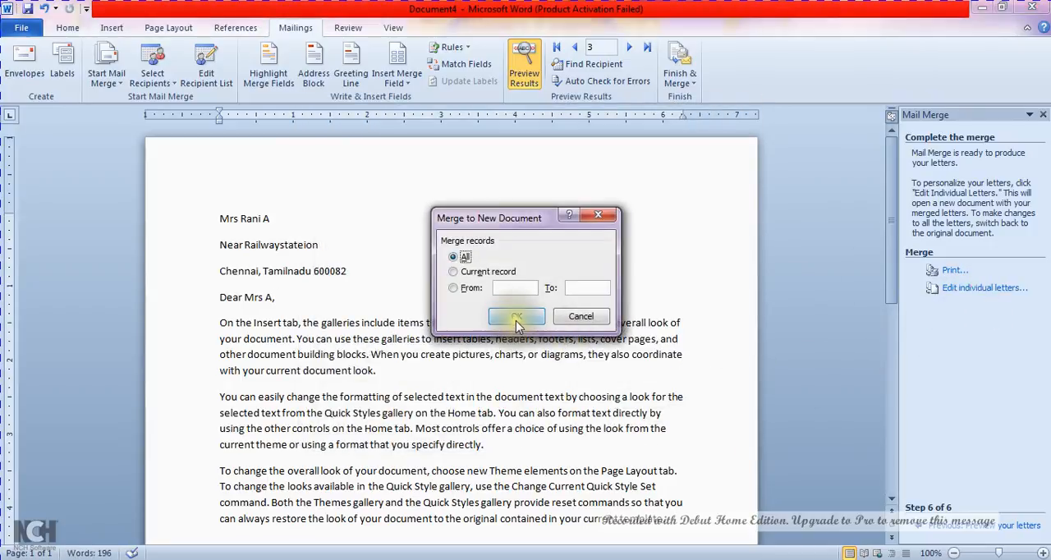
{"action": "left_click", "coordinate": [516, 320]}
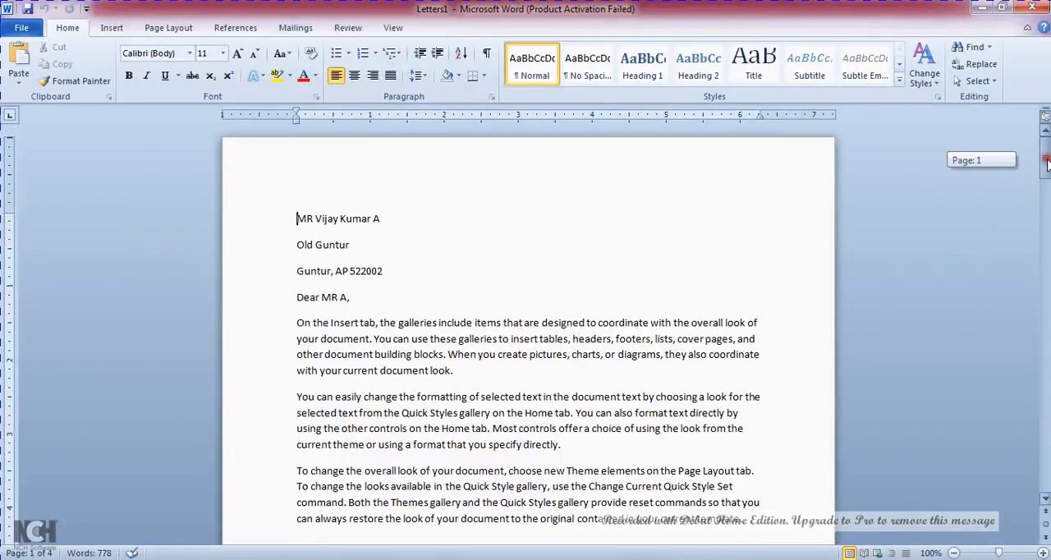
{"action": "mouse_move", "coordinate": [1048, 165]}
{"action": "left_mouse_down"}
{"action": "mouse_move", "coordinate": [1047, 470]}
{"action": "mouse_move", "coordinate": [1046, 152]}
{"action": "left_mouse_up"}
Return to the main merge letter, Document4, and open a blank new address list, closing it without adding entries
{"action": "left_click", "coordinate": [287, 28]}
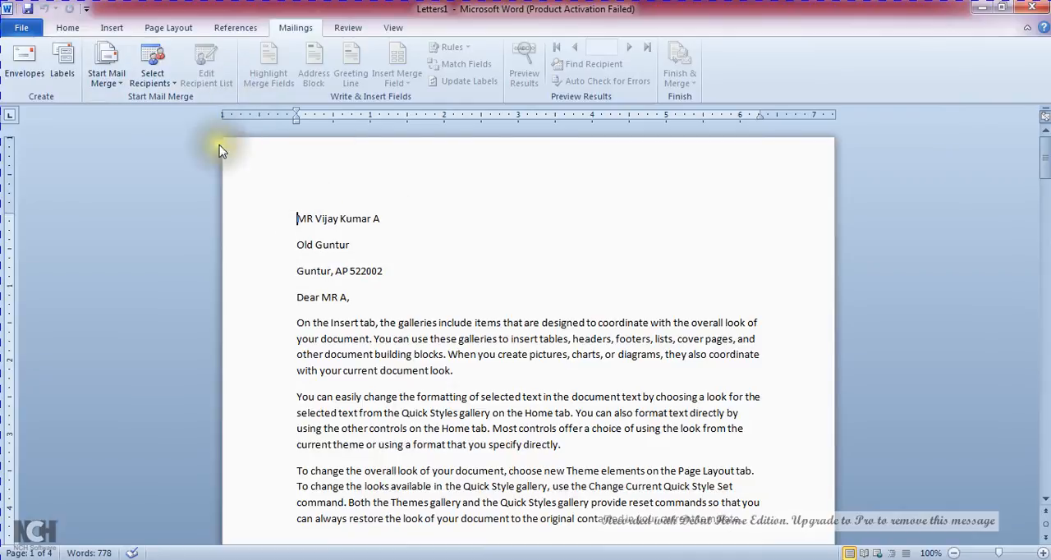
{"action": "left_click", "coordinate": [170, 83]}
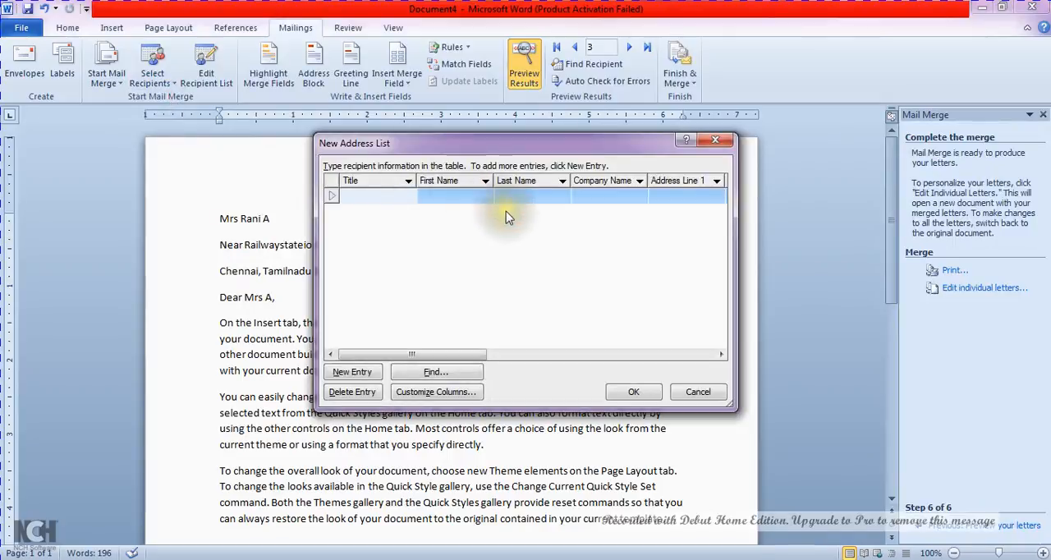
{"action": "left_click", "coordinate": [713, 142]}
Load the existing recipient list "mailmerge" from the My Data Sources folder in Documents as the letter's data source
{"action": "left_click", "coordinate": [168, 82]}
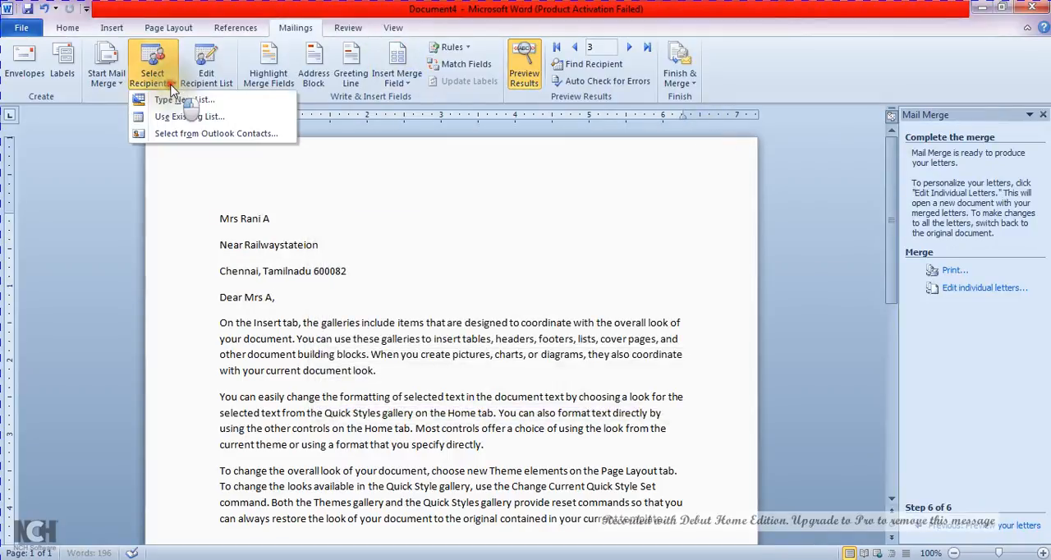
{"action": "left_click", "coordinate": [185, 119]}
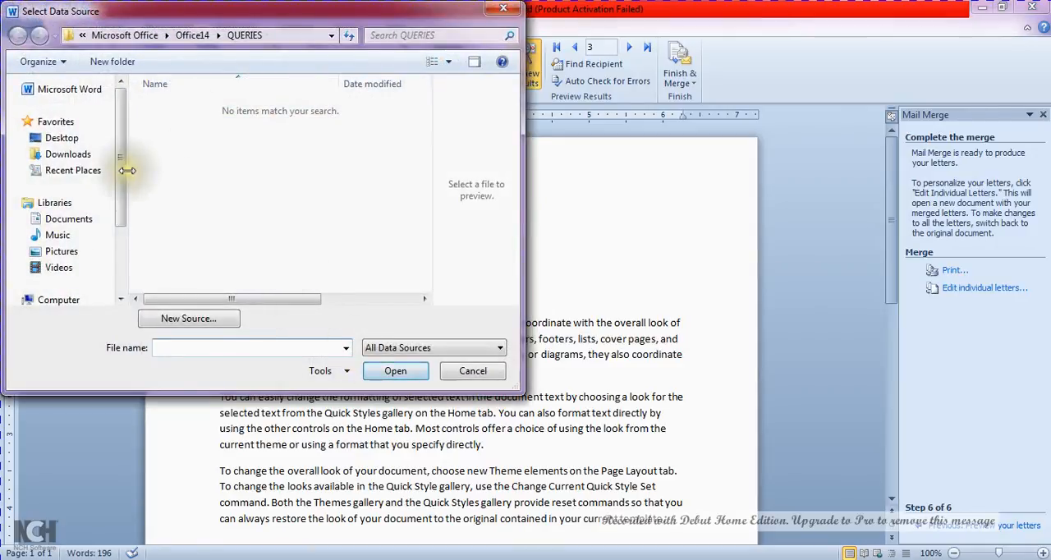
{"action": "left_click", "coordinate": [82, 220]}
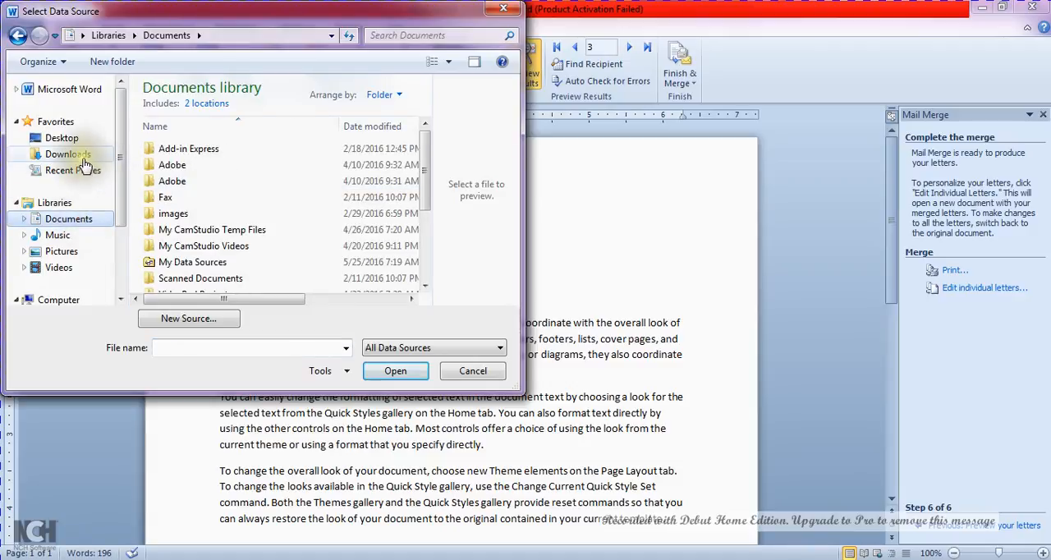
{"action": "double_click", "coordinate": [206, 263]}
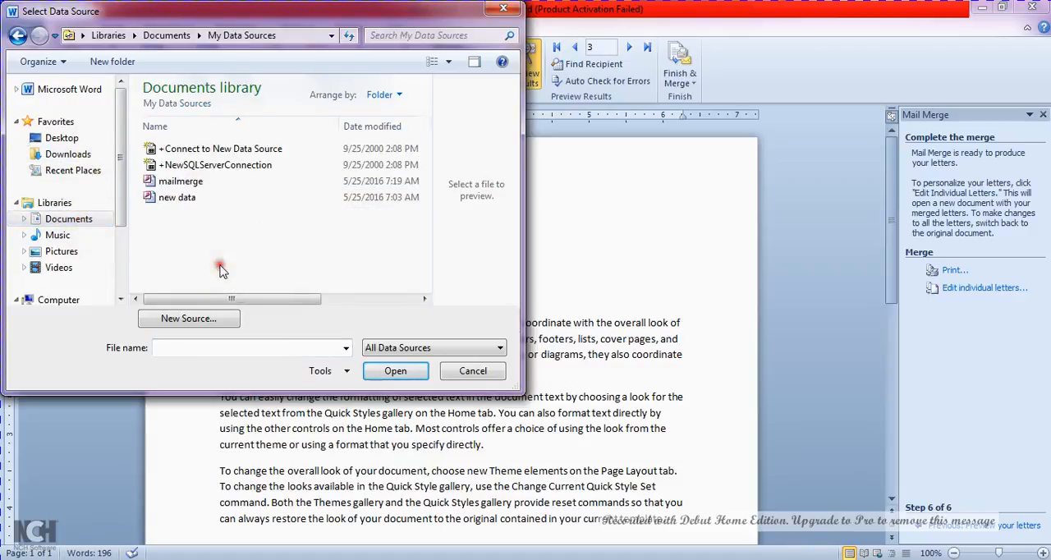
{"action": "left_click", "coordinate": [194, 184]}
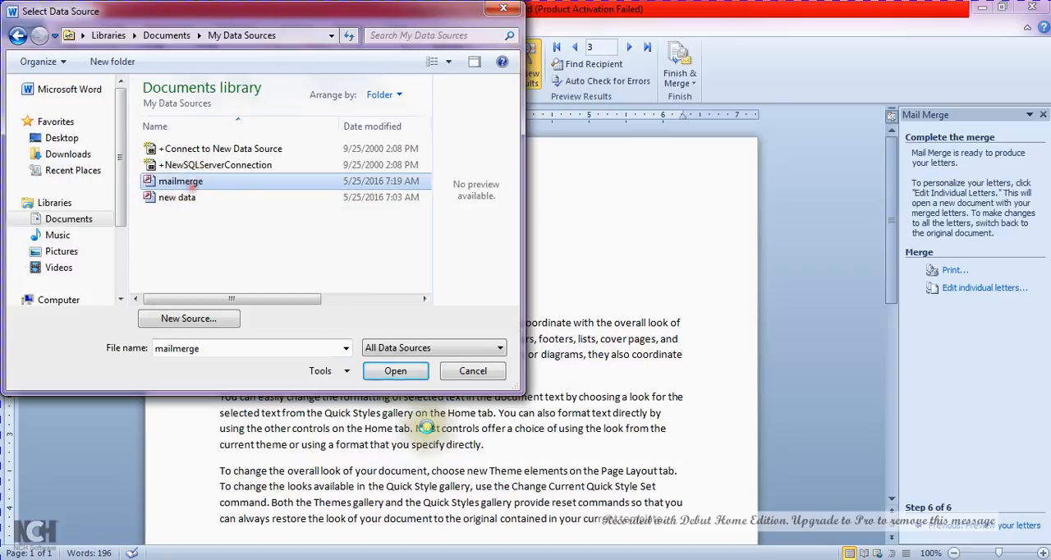
{"action": "left_click", "coordinate": [397, 373]}
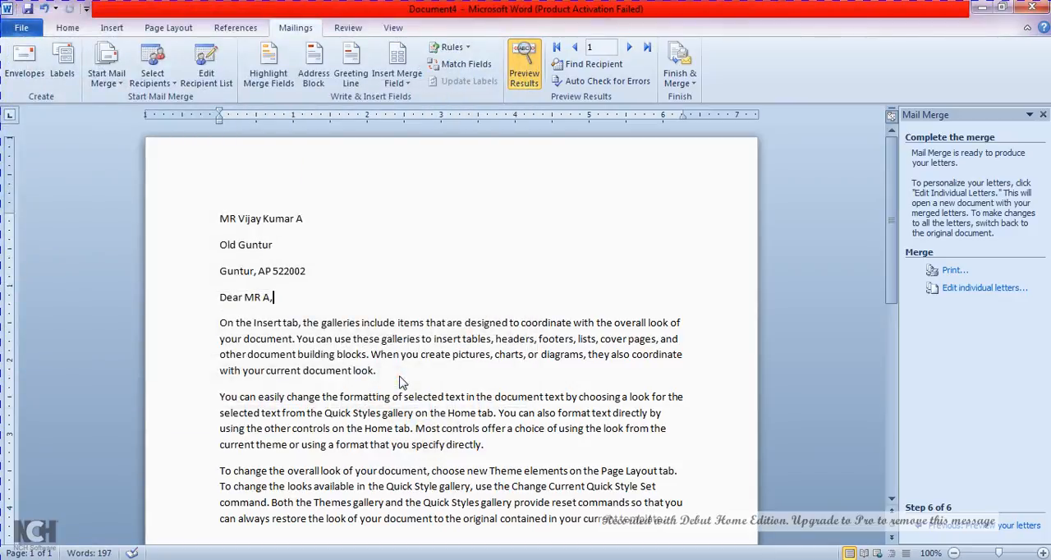
Review the mail merge recipient list and its address columns, keeping every entry selected
{"action": "left_click", "coordinate": [170, 89]}
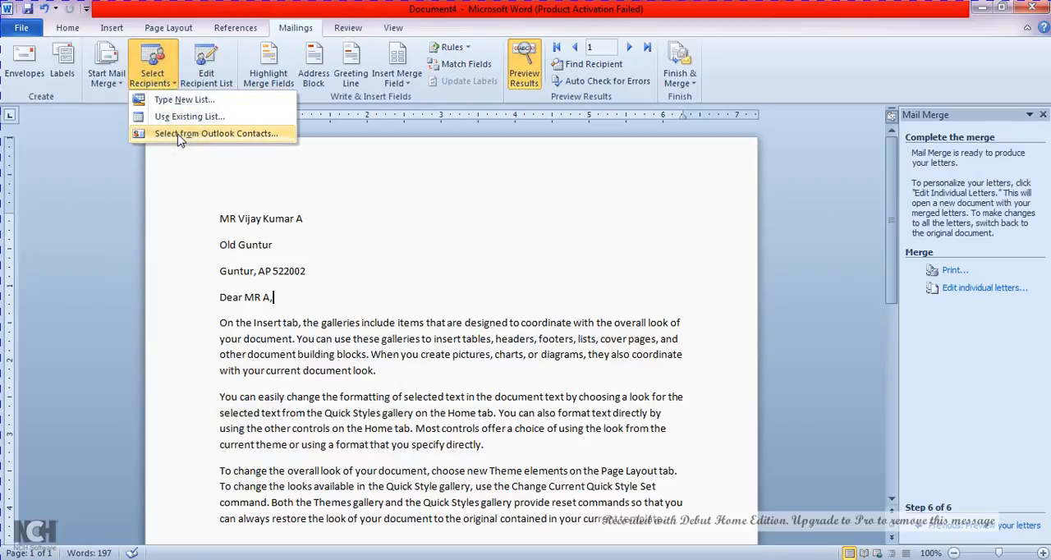
{"action": "left_click", "coordinate": [220, 64]}
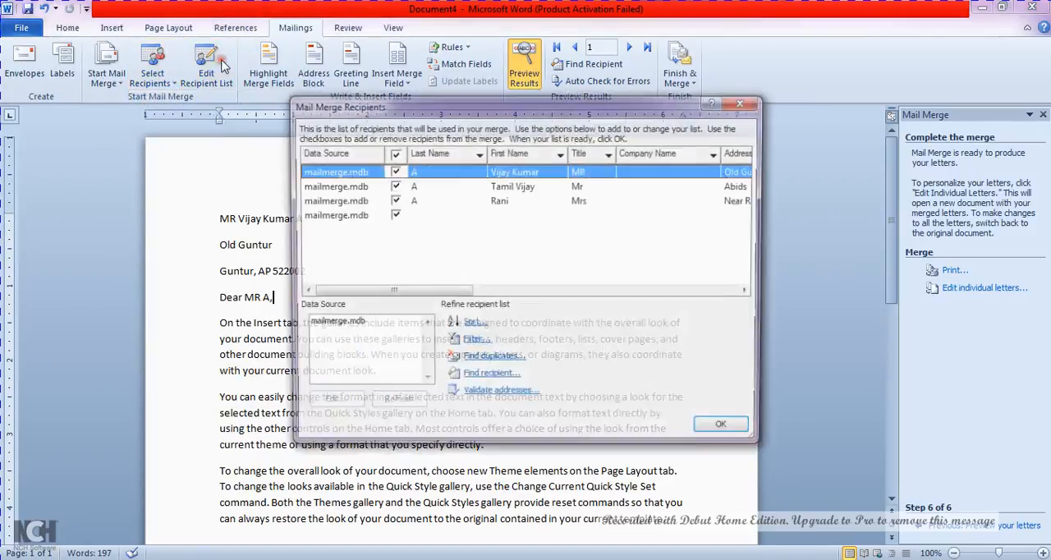
{"action": "left_click", "coordinate": [393, 216]}
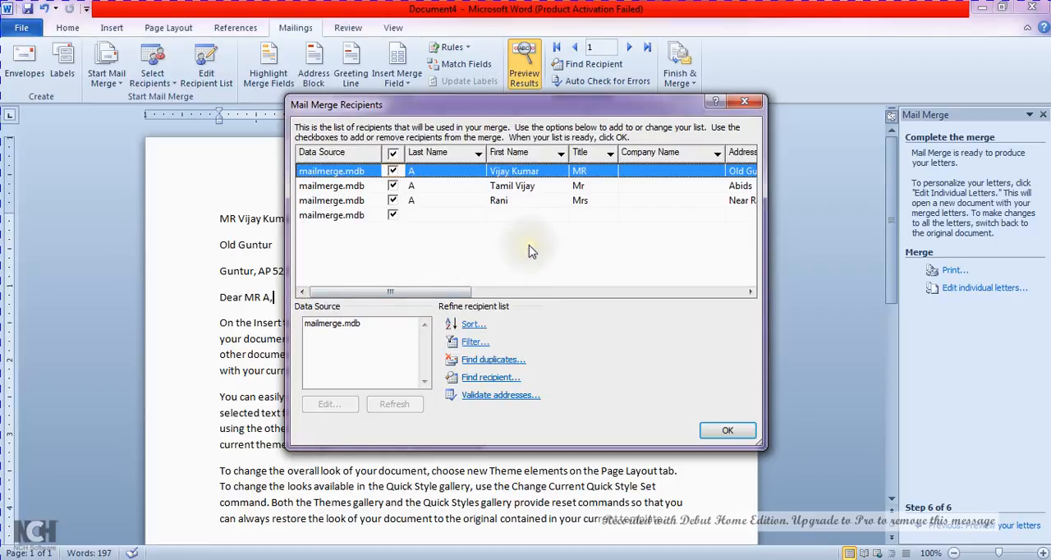
{"action": "left_click_drag", "start_coordinate": [459, 293], "coordinate": [625, 330]}
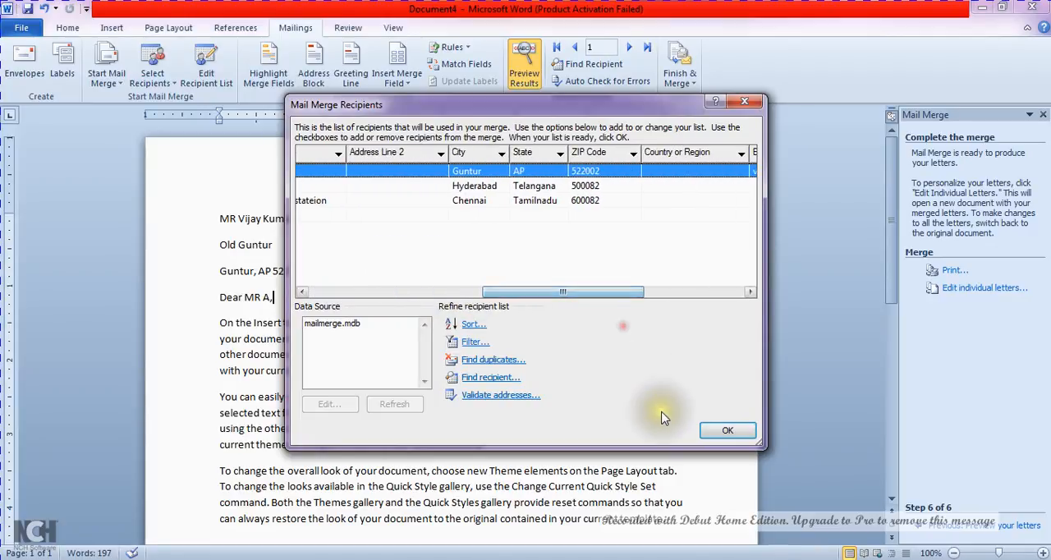
{"action": "left_click", "coordinate": [726, 430]}
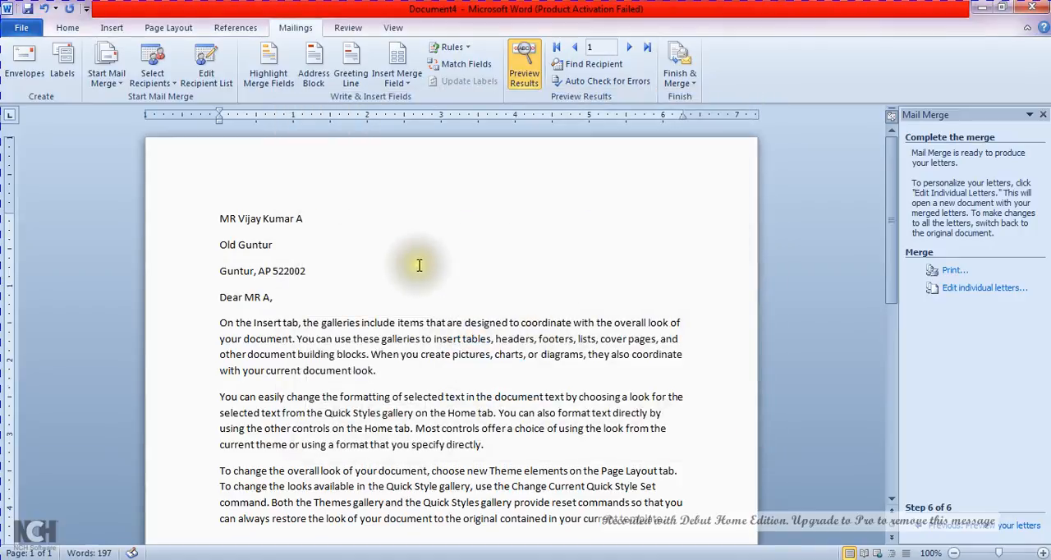